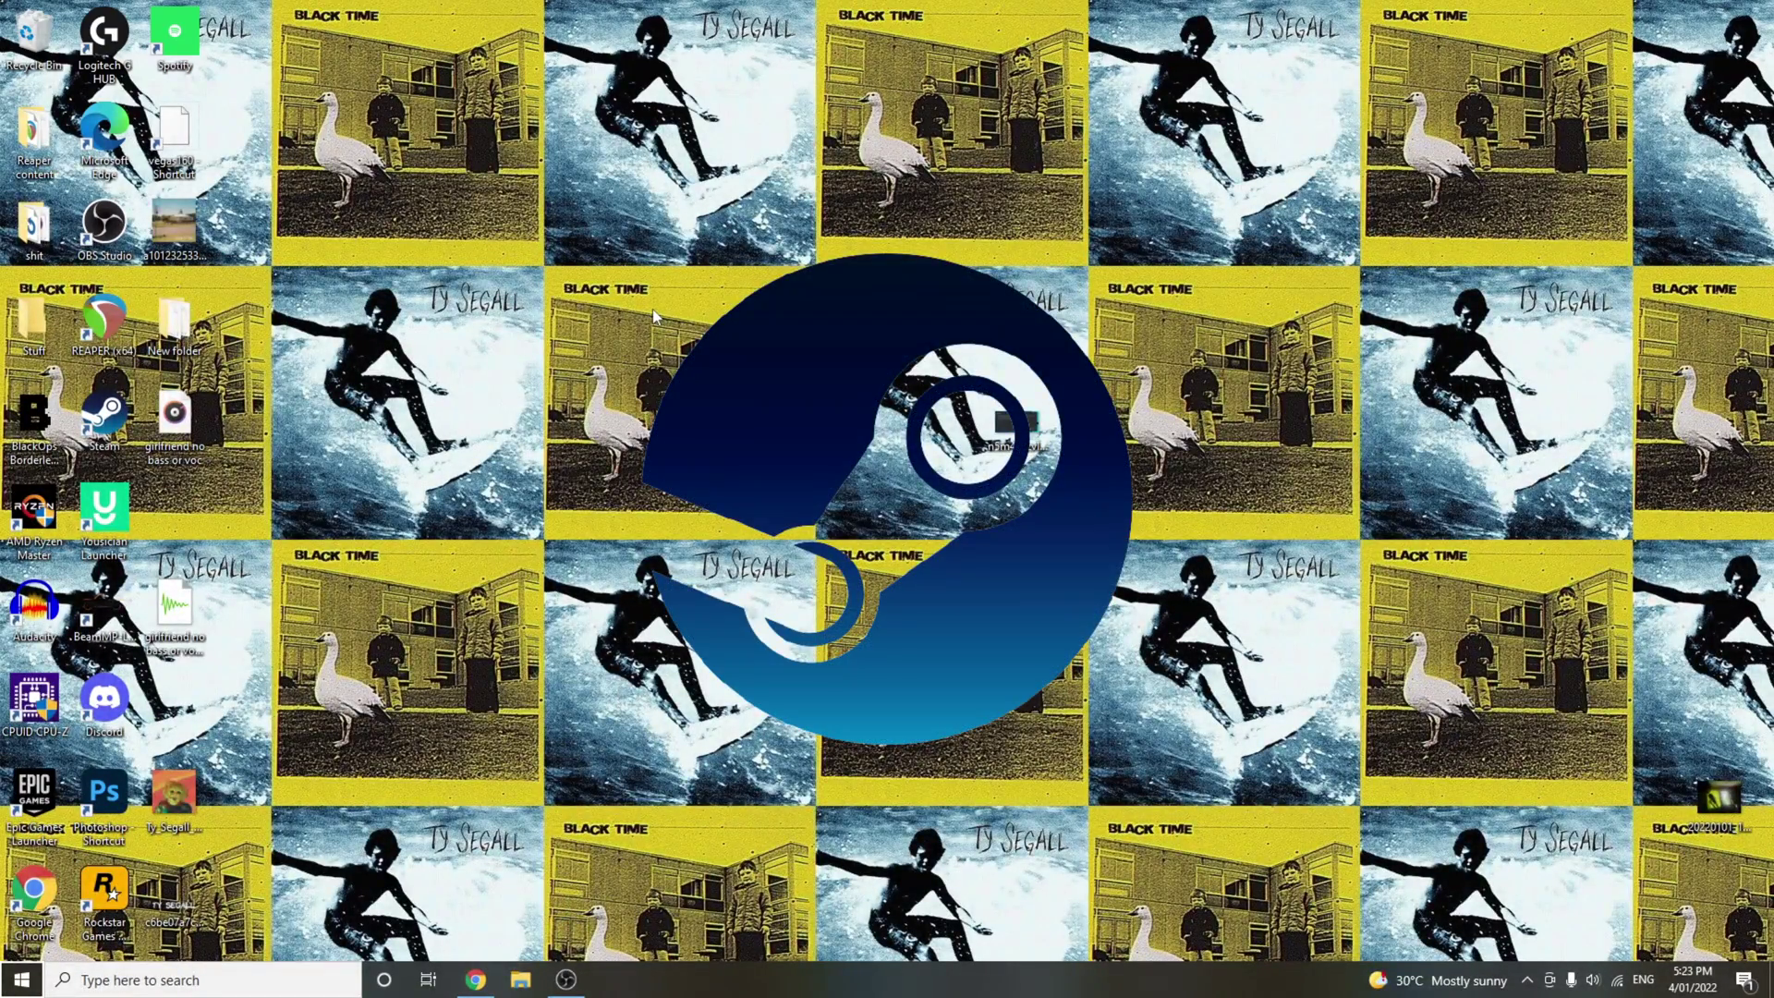
Create New folder (2) on the desktop for the SteamSetup installer and open it.
{"action": "left_click", "coordinate": [566, 979]}
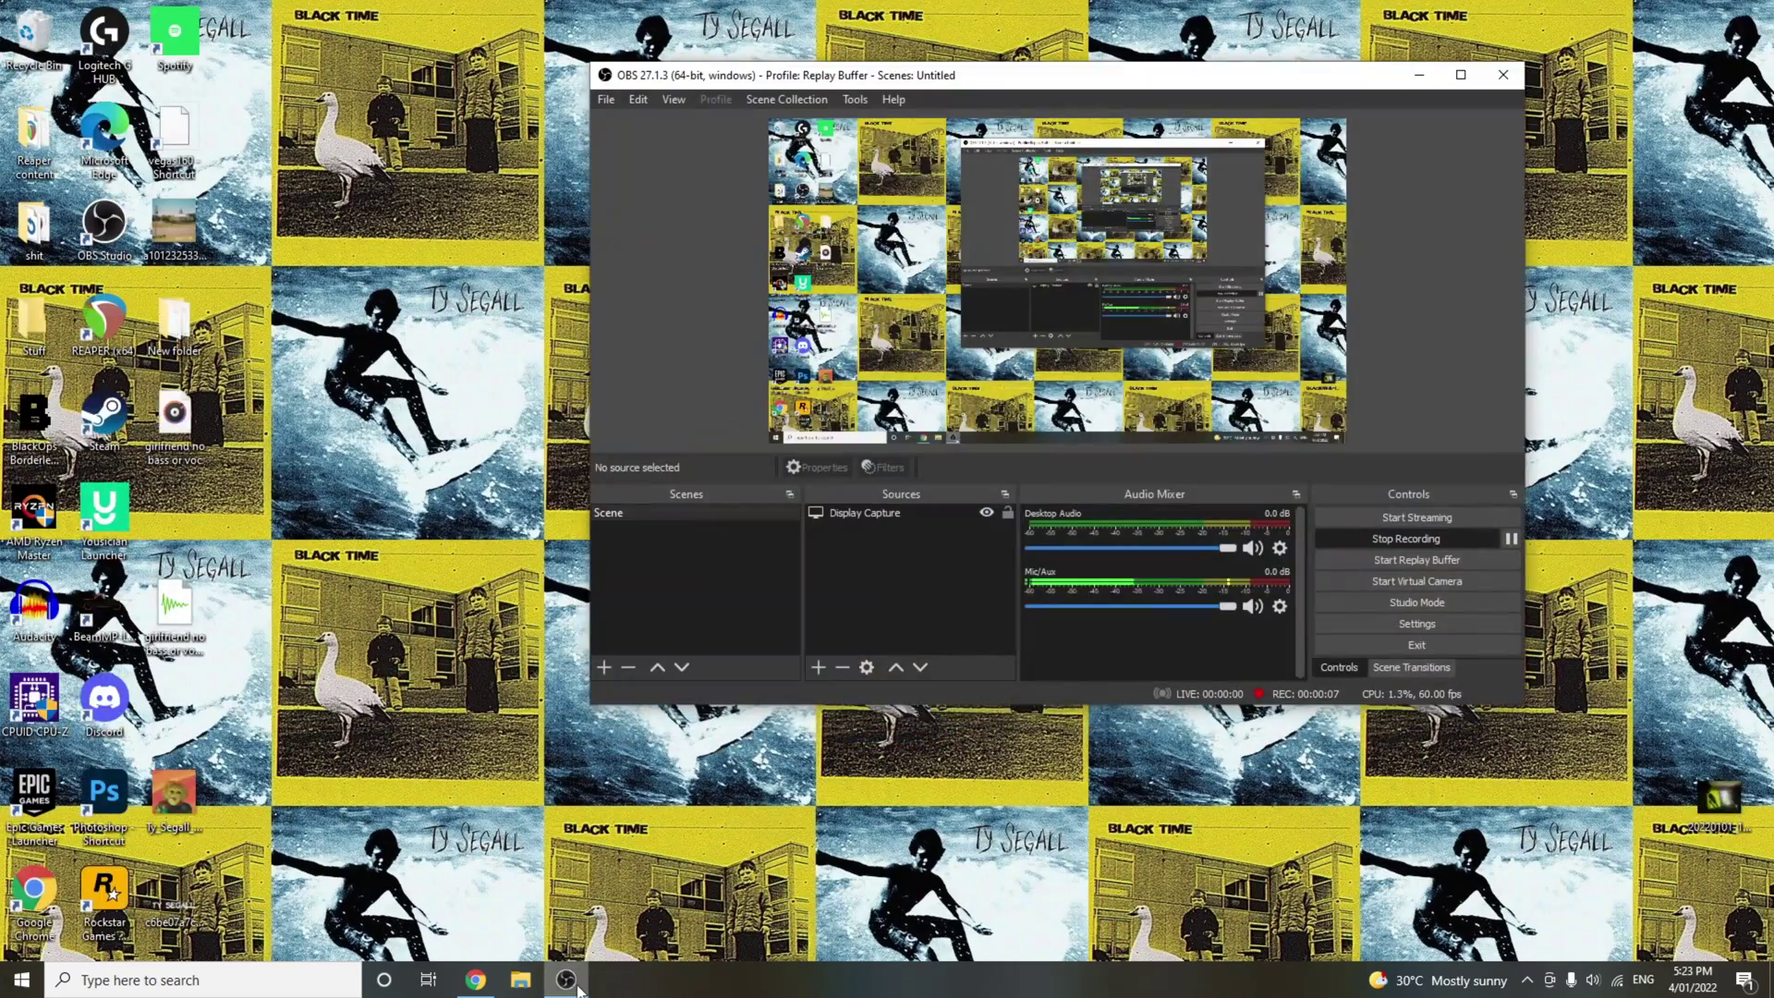
{"action": "left_click", "coordinate": [567, 979]}
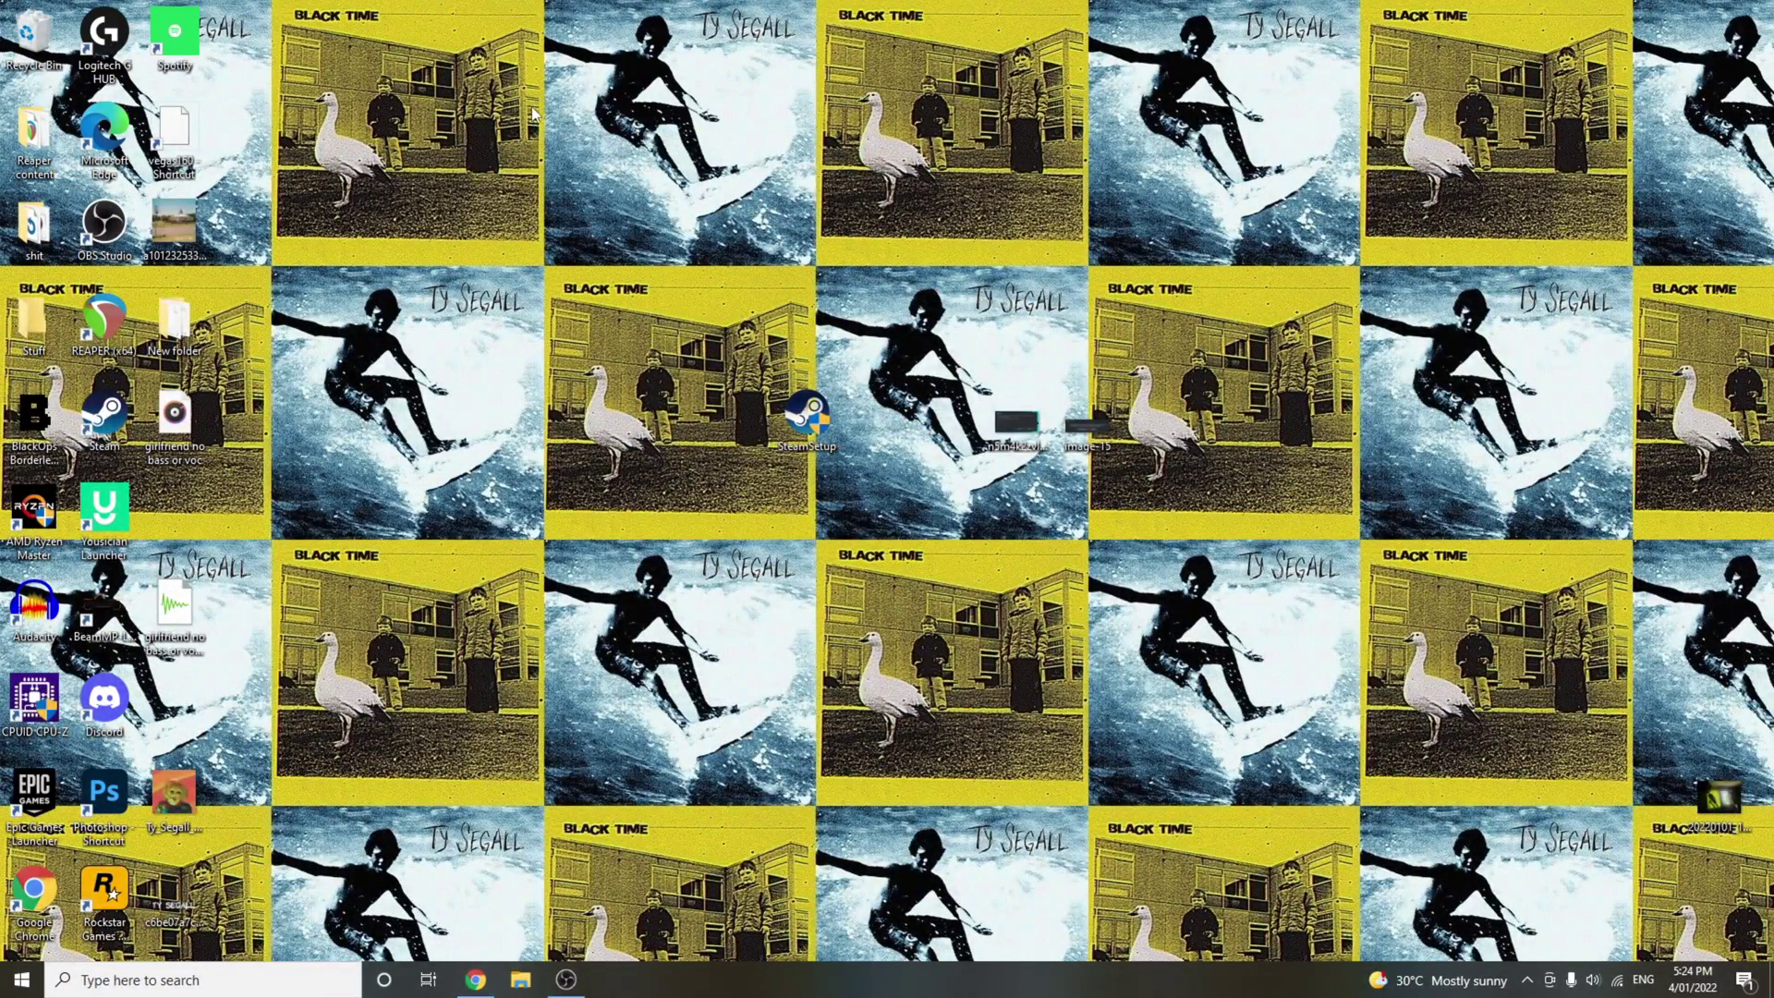
{"action": "mouse_move", "coordinate": [782, 425]}
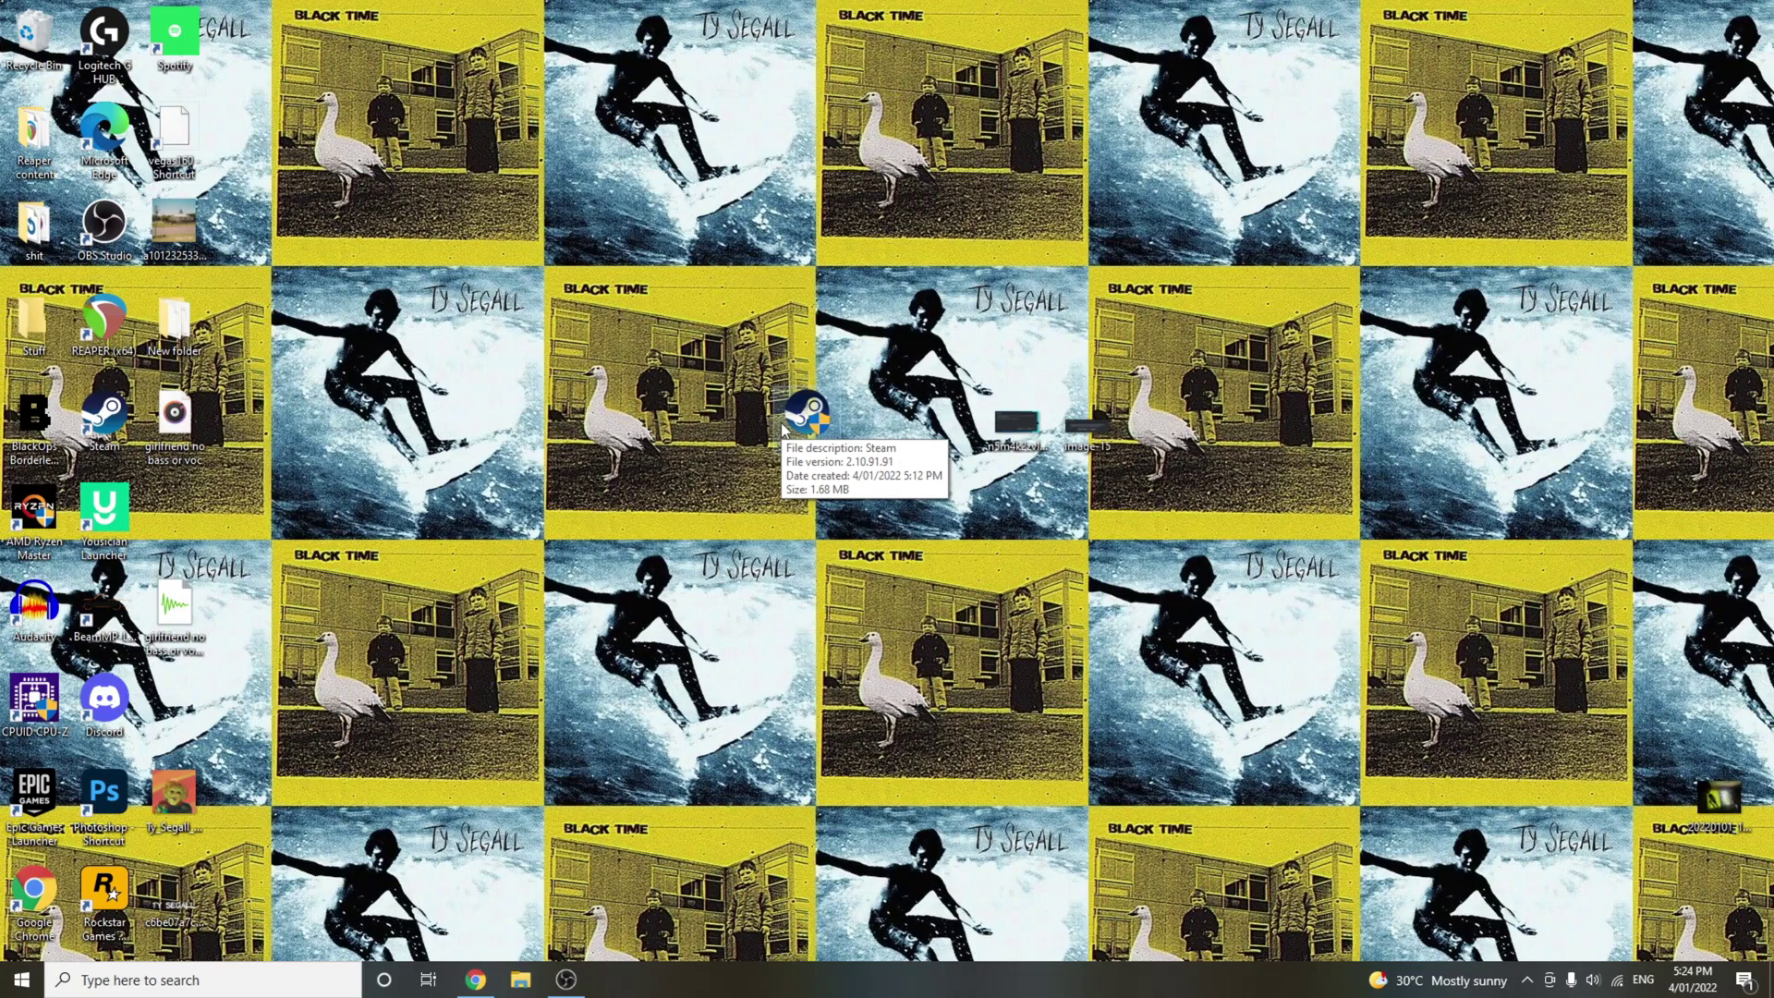
{"action": "left_click_drag", "start_coordinate": [819, 440], "coordinate": [819, 499]}
{"action": "right_click", "coordinate": [814, 408]}
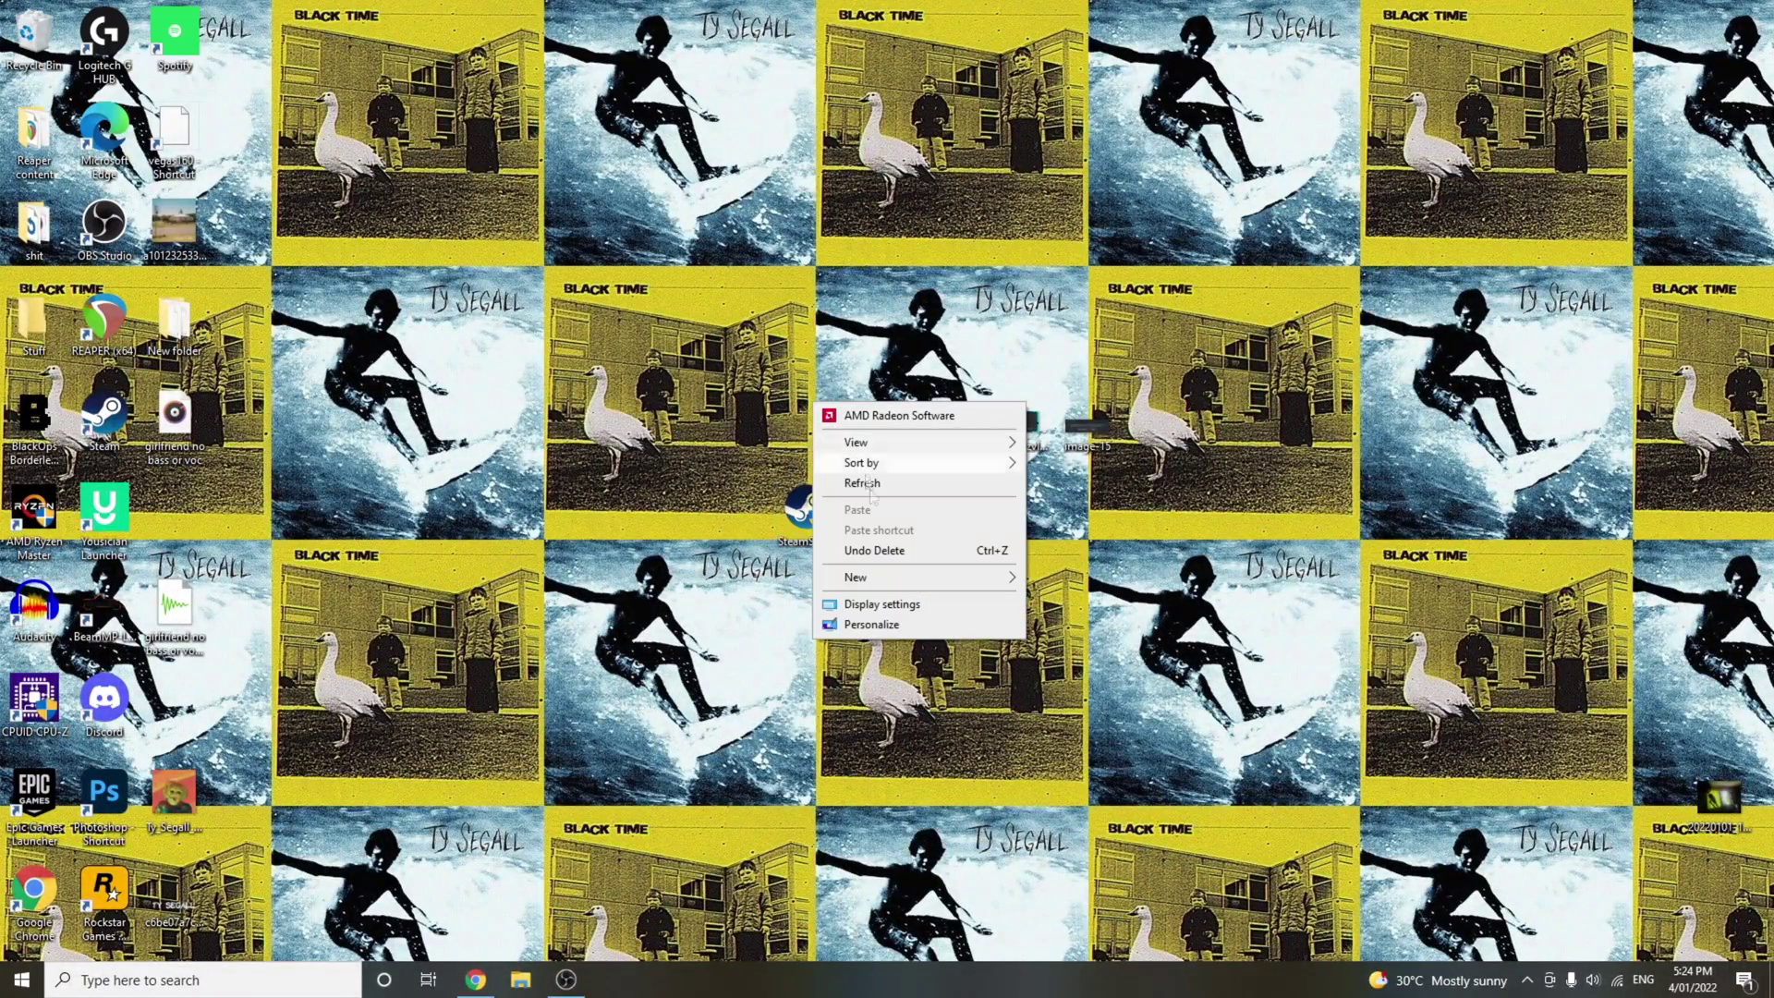
{"action": "mouse_move", "coordinate": [915, 577]}
{"action": "left_click", "coordinate": [1063, 580]}
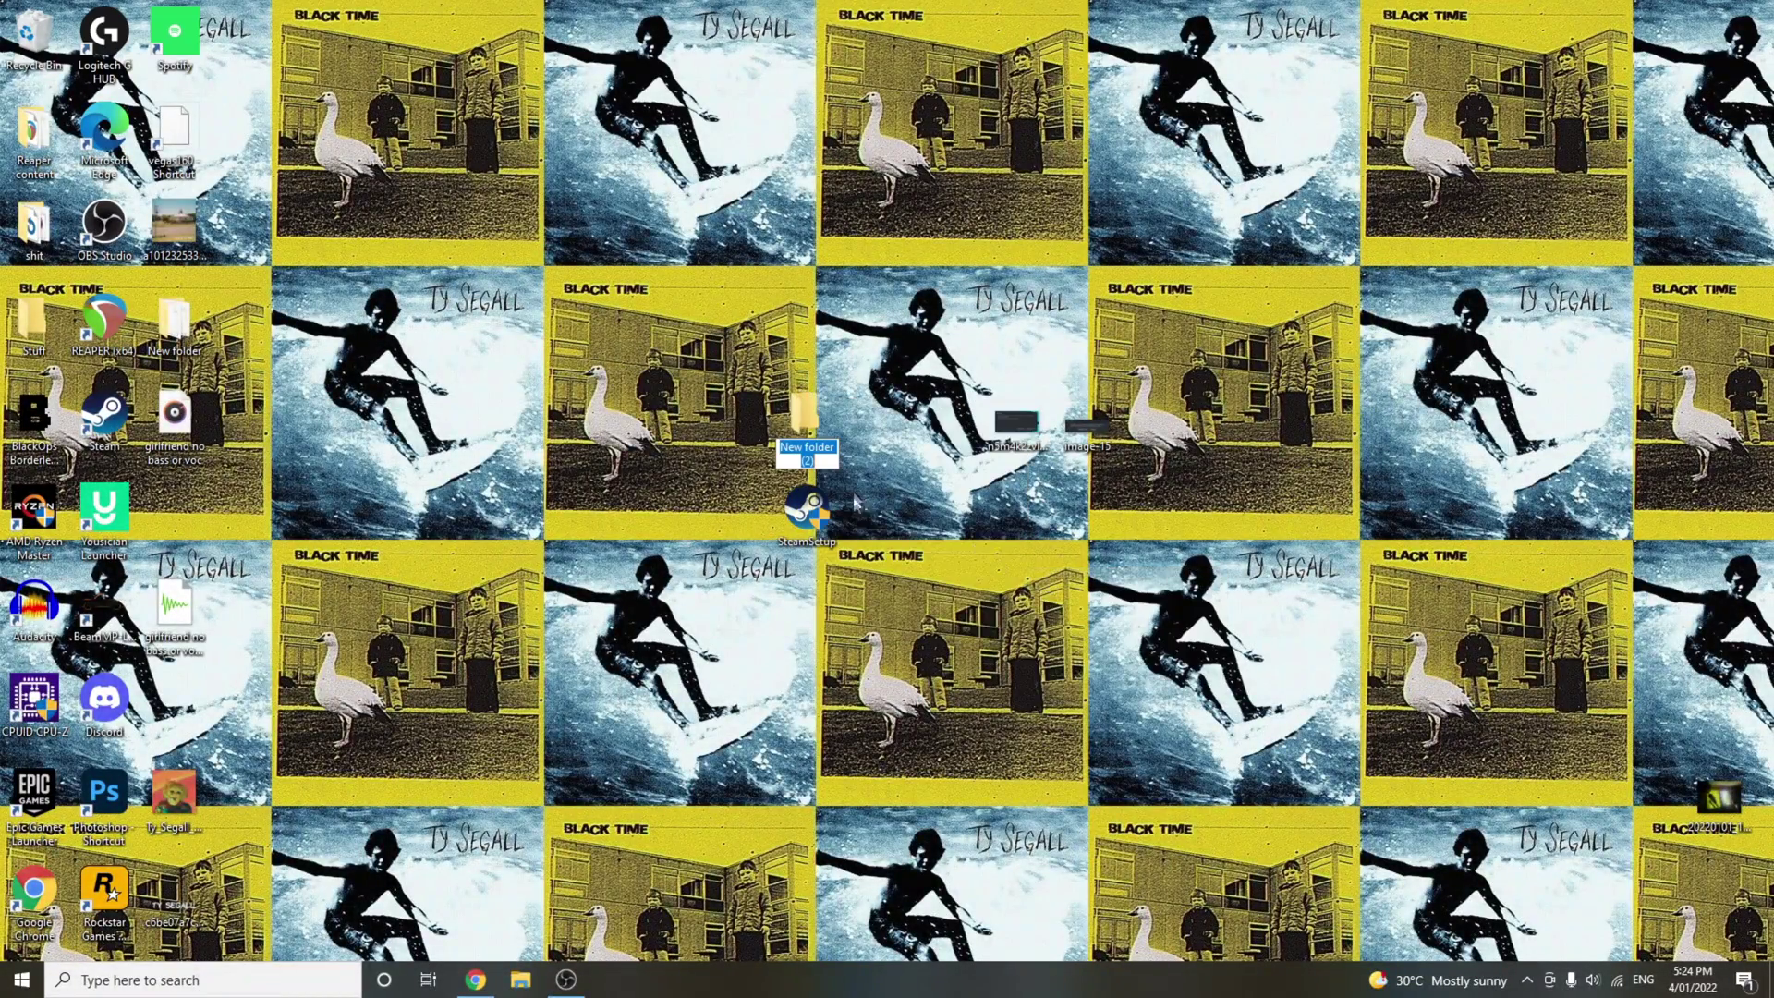
{"action": "left_click", "coordinate": [836, 517]}
{"action": "double_click", "coordinate": [825, 450]}
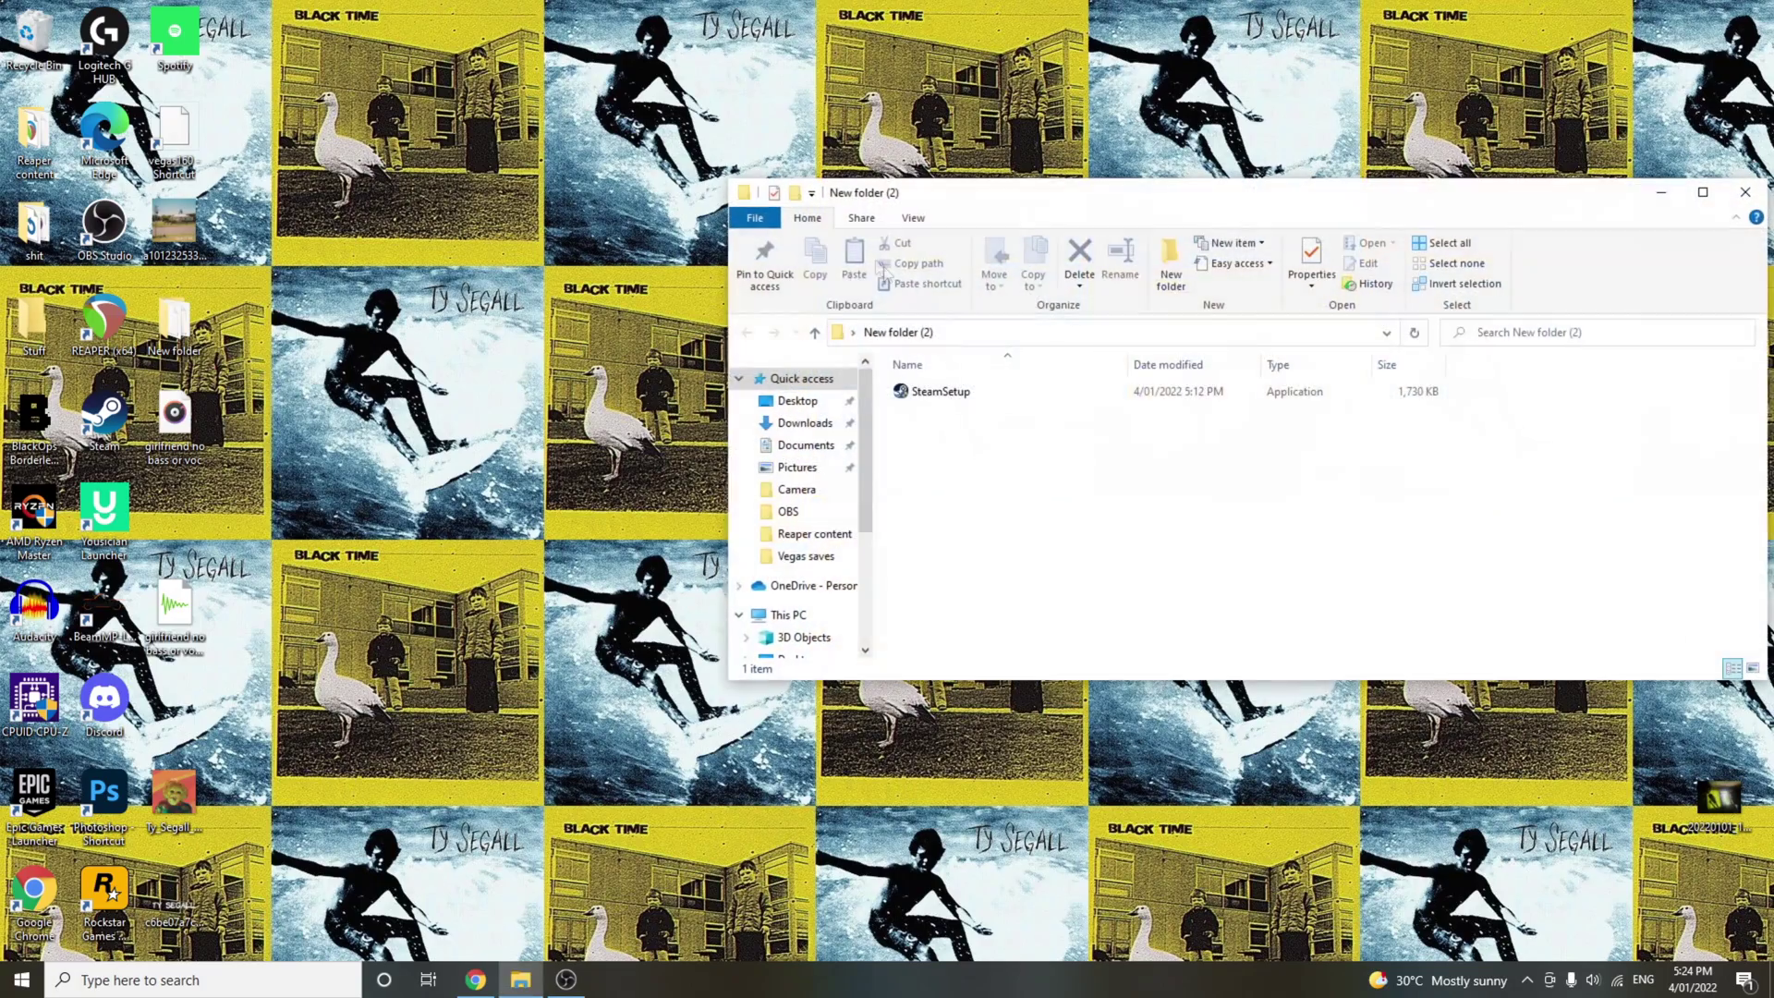
Untick Hide extensions for known file types in Folder Options so SteamSetup.exe shows.
{"action": "left_click", "coordinate": [914, 219]}
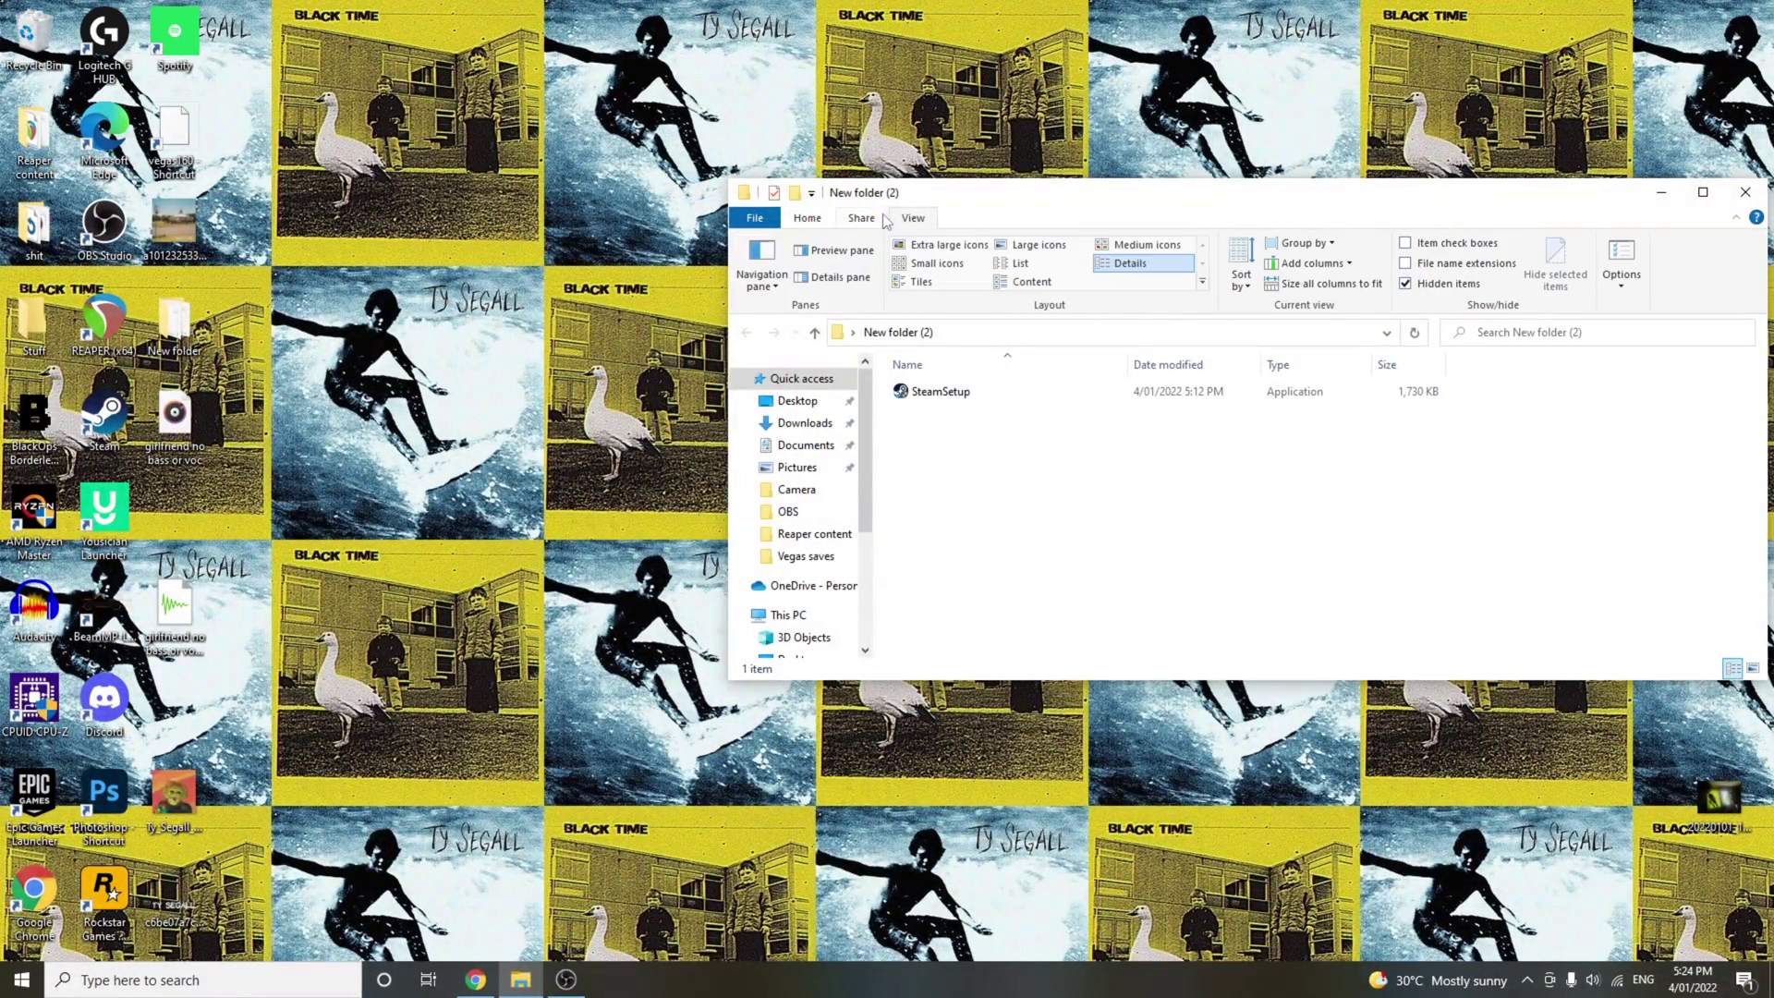
{"action": "left_click", "coordinate": [1622, 254]}
{"action": "left_click", "coordinate": [819, 414]}
{"action": "scroll", "coordinate": [832, 610], "scroll_direction": "down", "scroll_amount": 2}
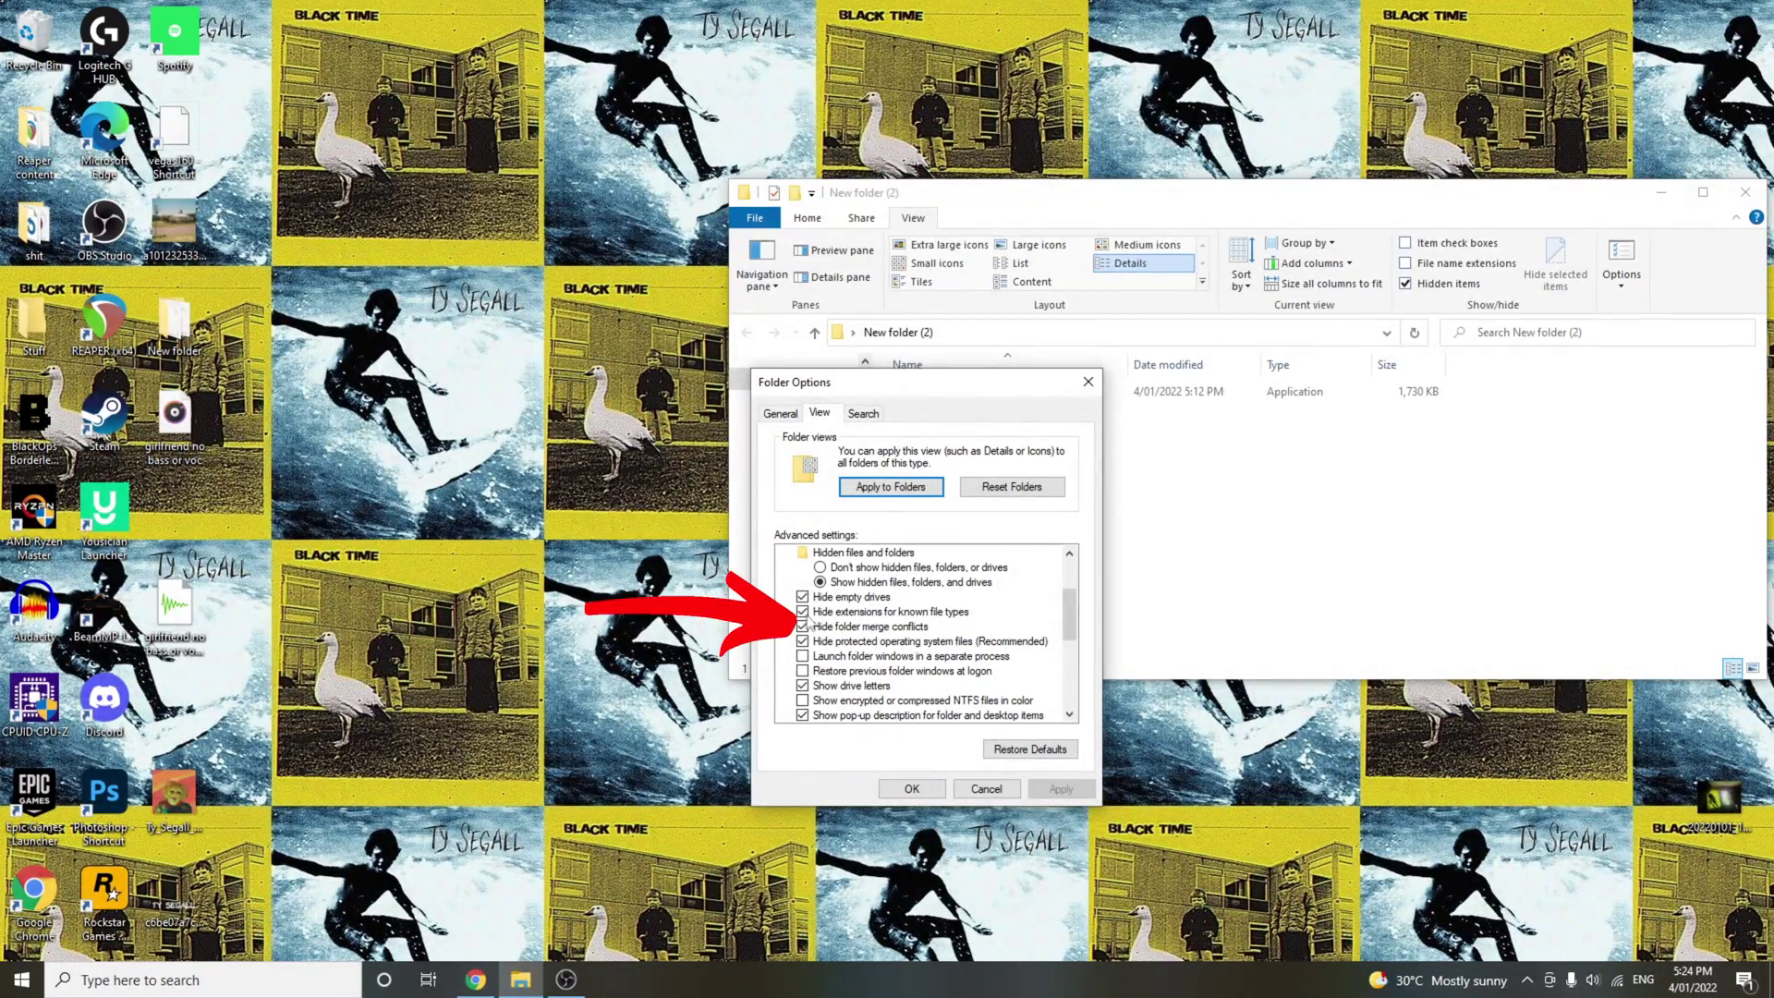
{"action": "left_click", "coordinate": [802, 612]}
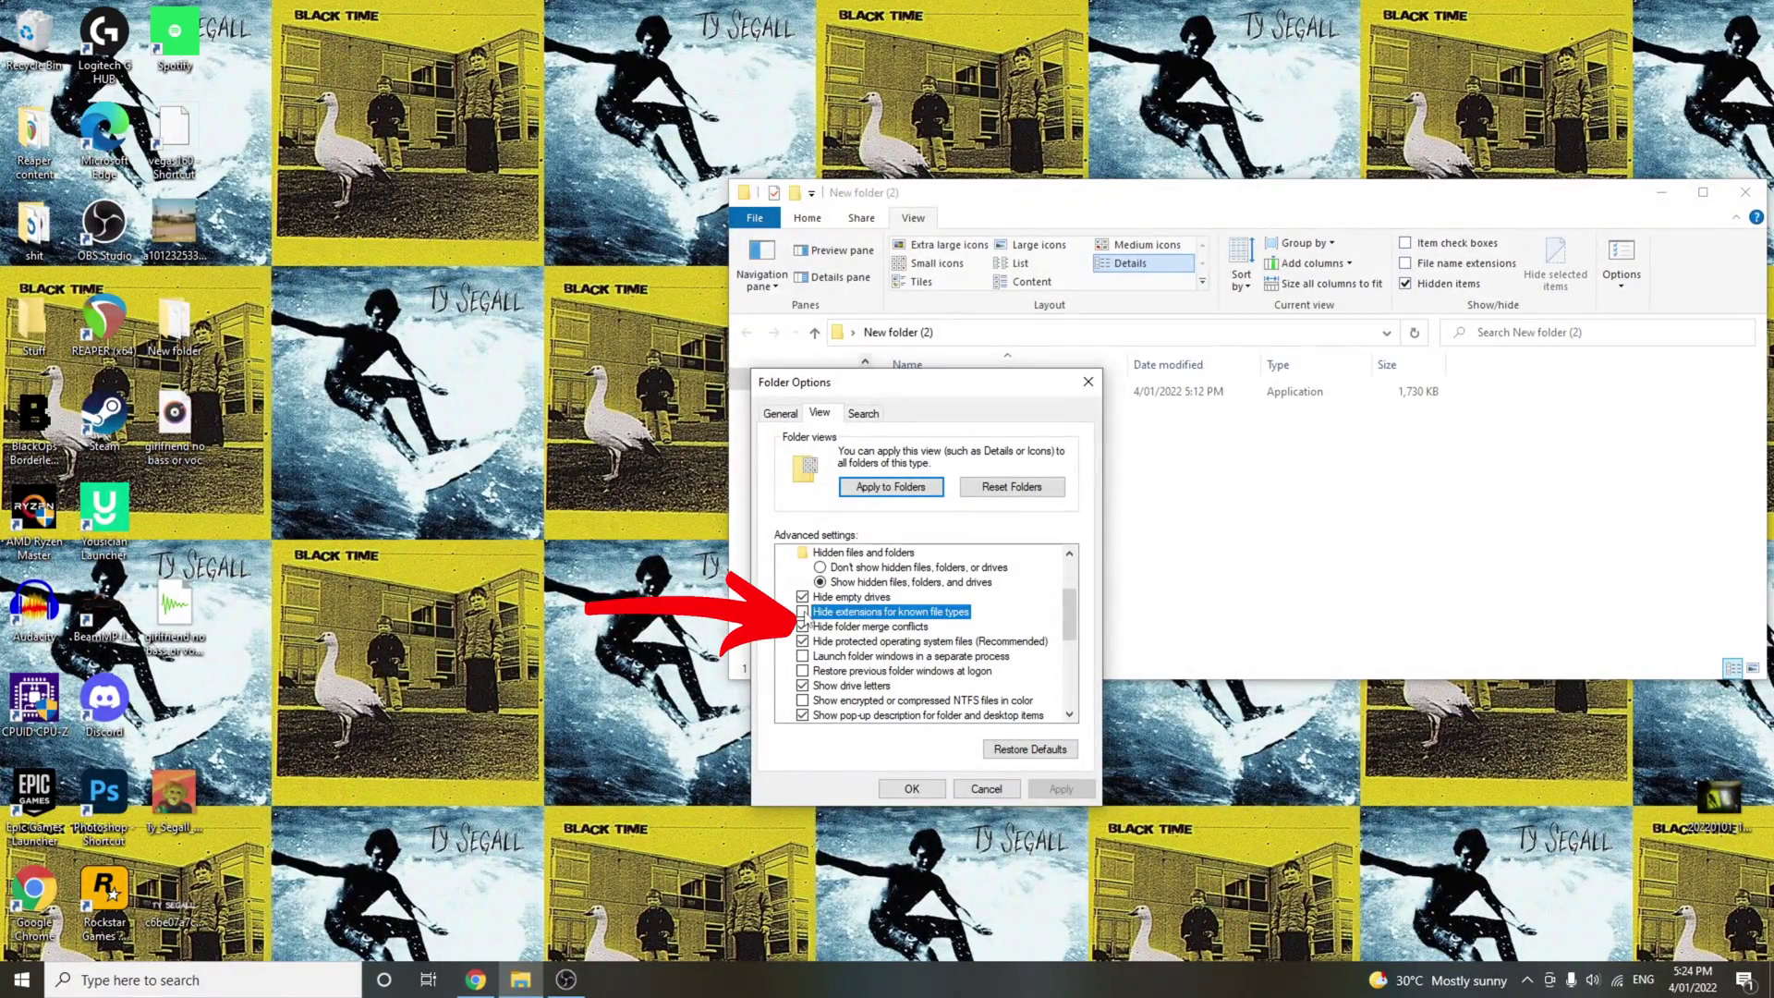
{"action": "left_click", "coordinate": [1061, 789]}
{"action": "left_click", "coordinate": [936, 793]}
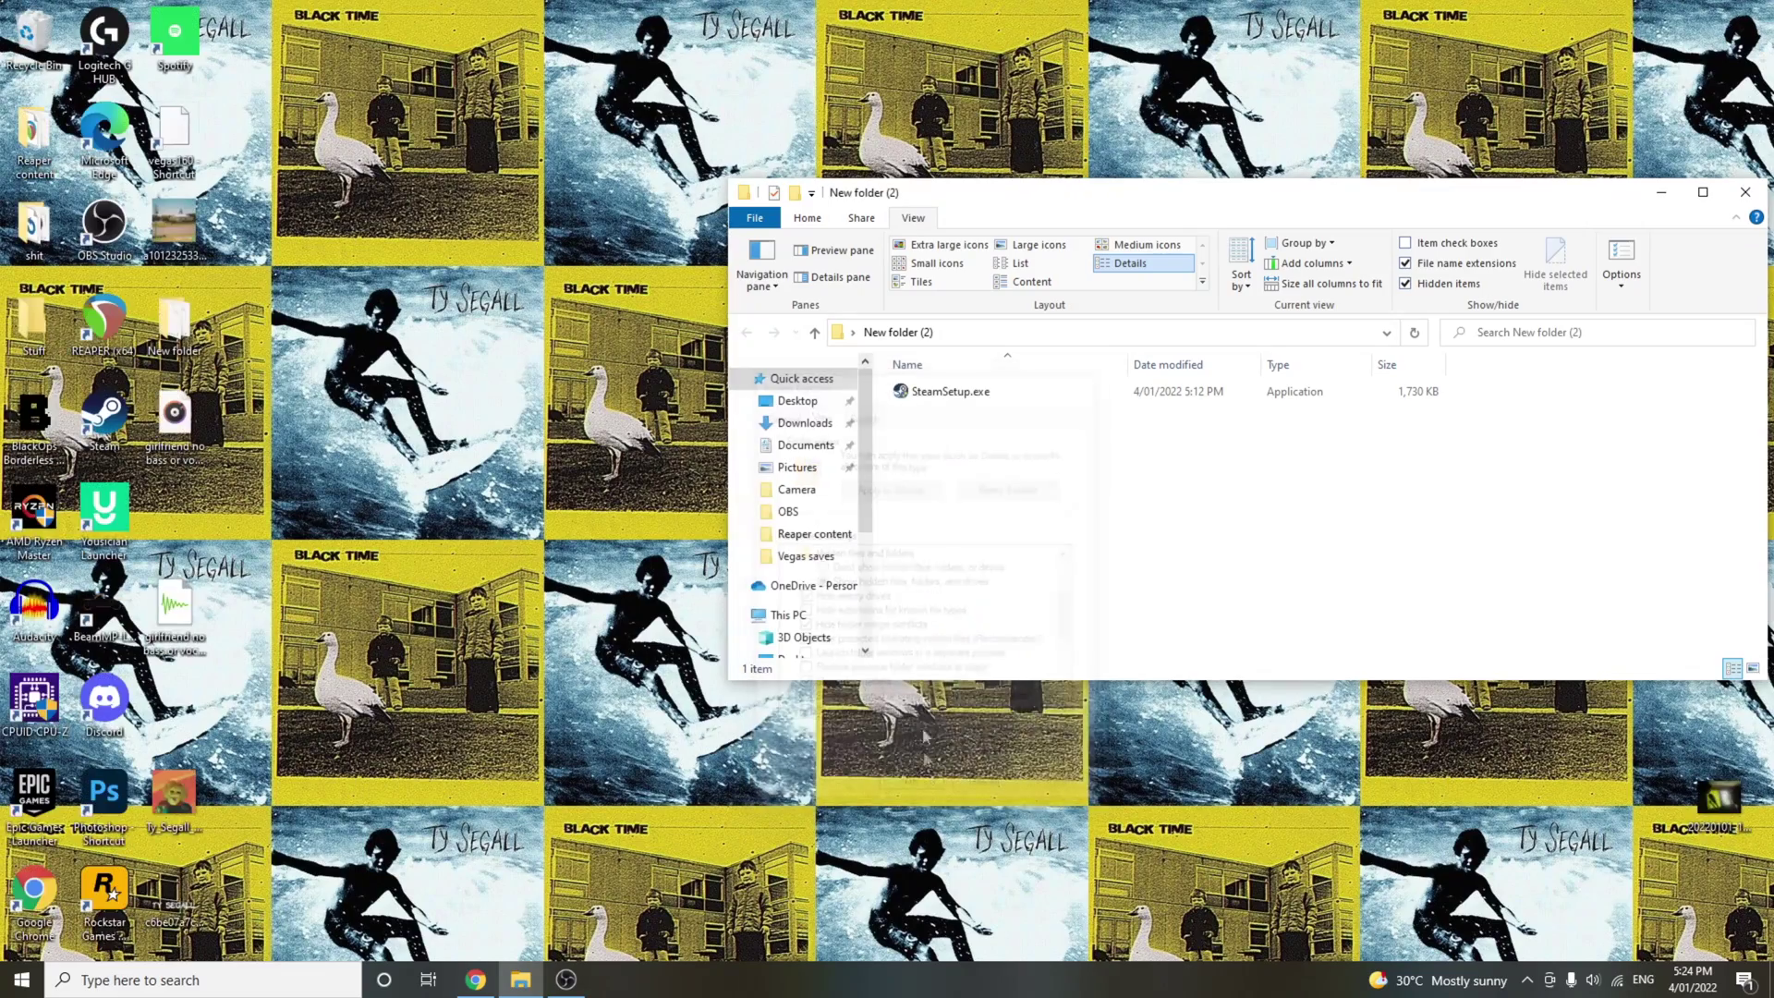
{"action": "left_click_drag", "start_coordinate": [1508, 190], "coordinate": [1292, 218]}
Create New Text Document.txt in New folder (2) and open it in Notepad.
{"action": "right_click", "coordinate": [714, 434]}
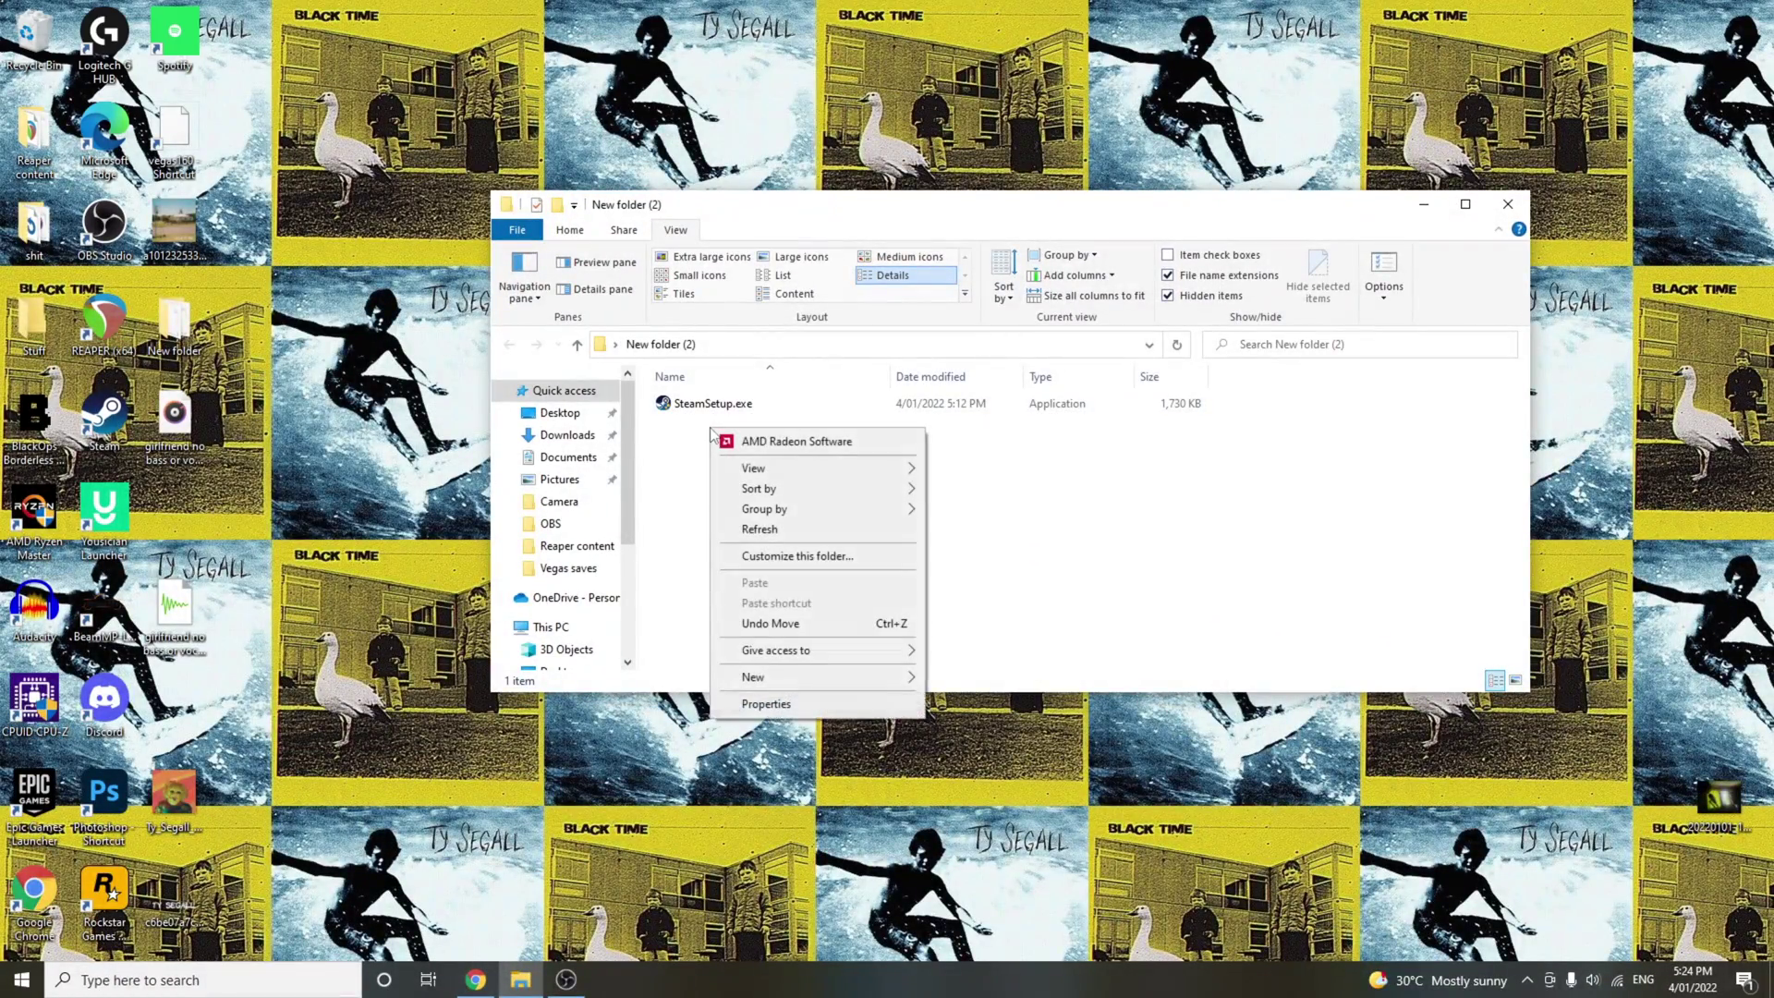
{"action": "mouse_move", "coordinate": [790, 677]}
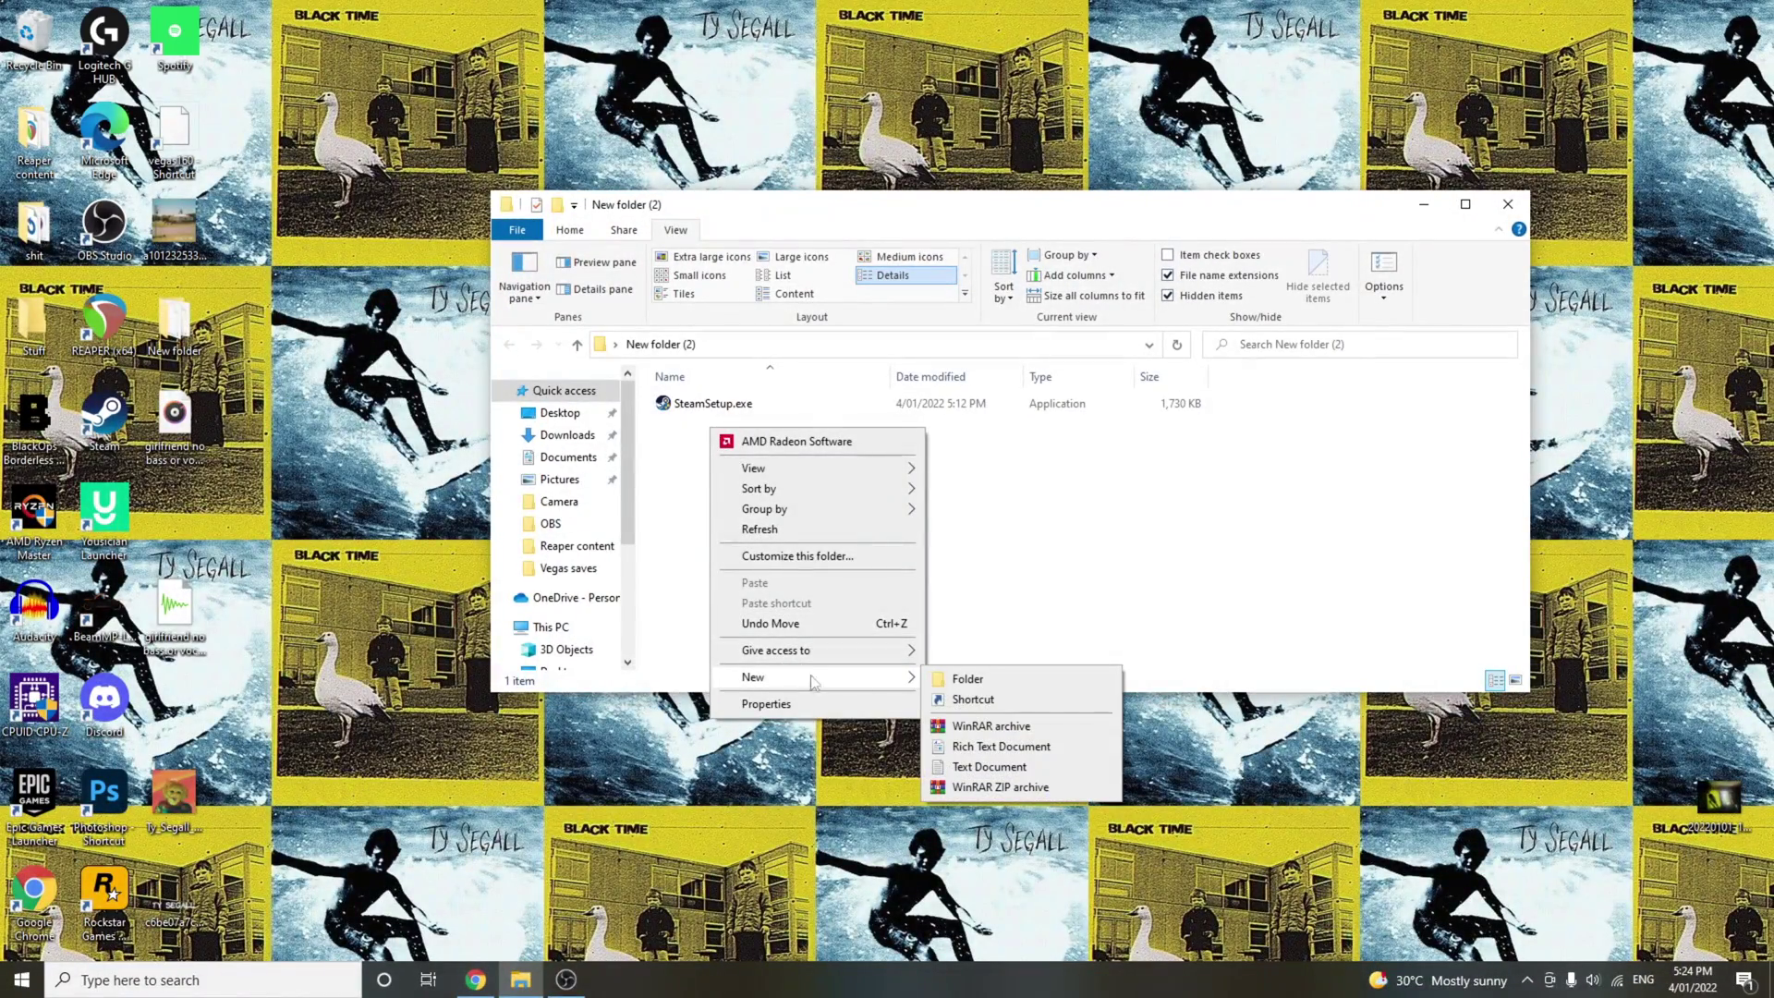
{"action": "left_click", "coordinate": [988, 767]}
{"action": "left_click", "coordinate": [813, 453]}
{"action": "double_click", "coordinate": [806, 403]}
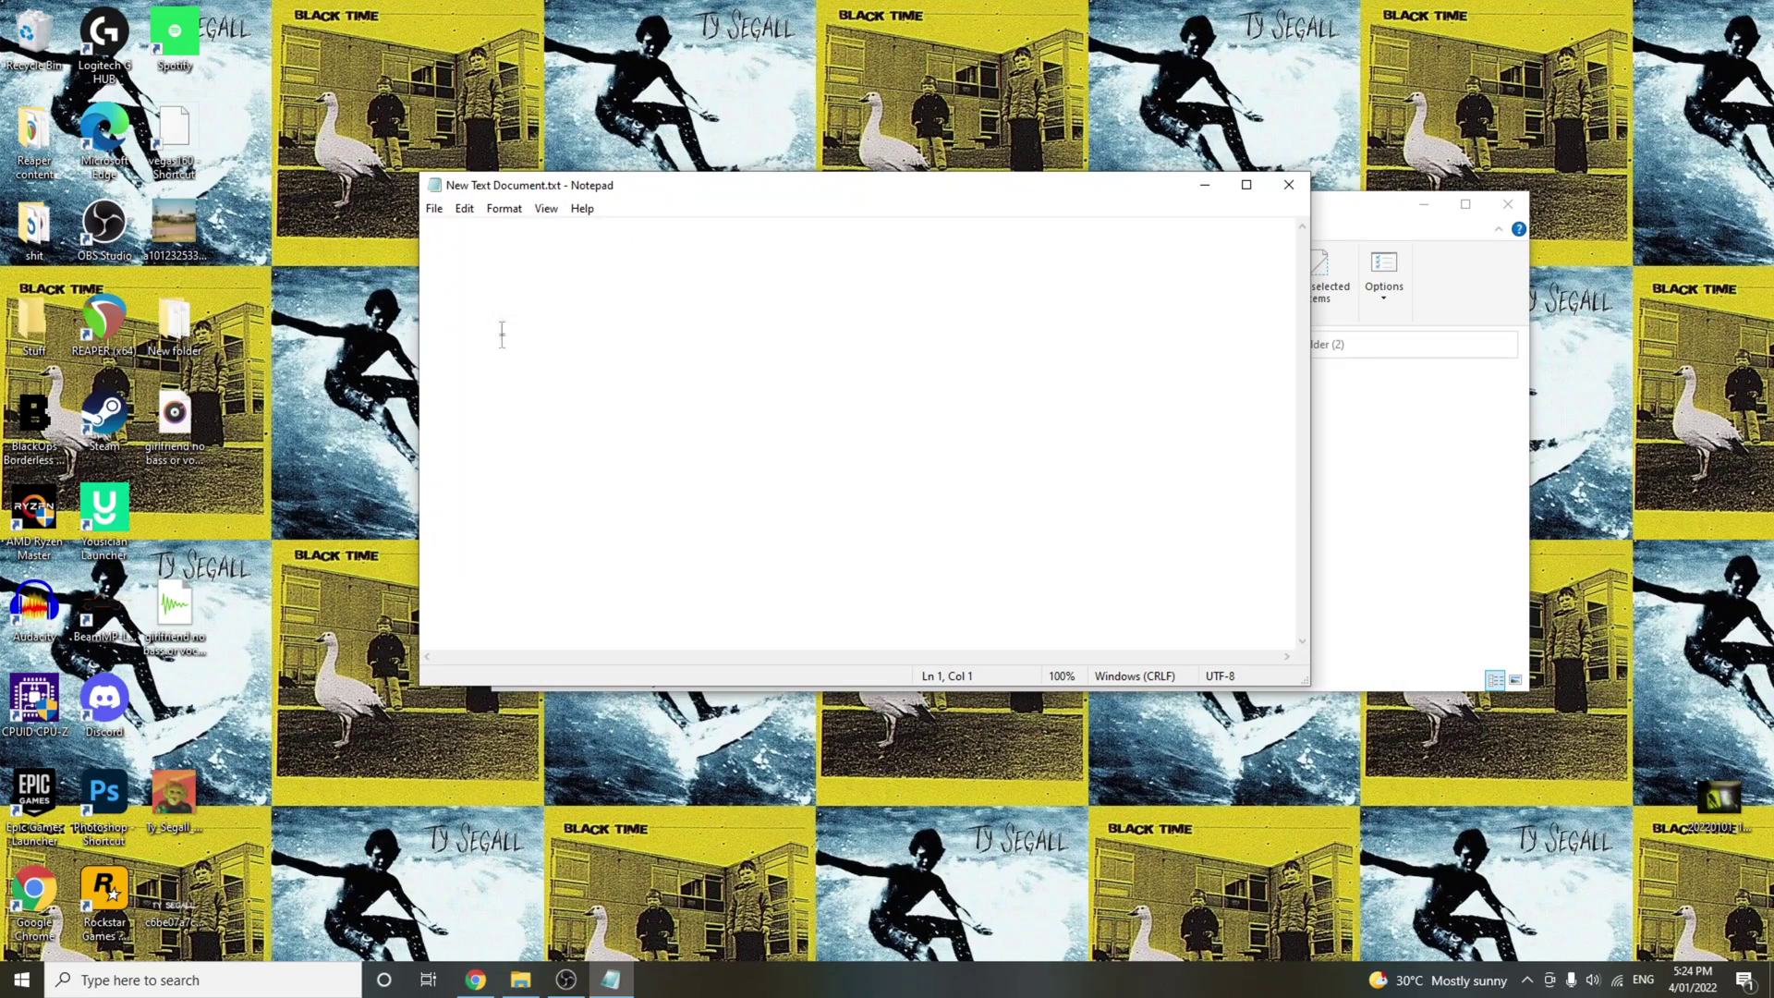
{"action": "left_click", "coordinate": [475, 980]}
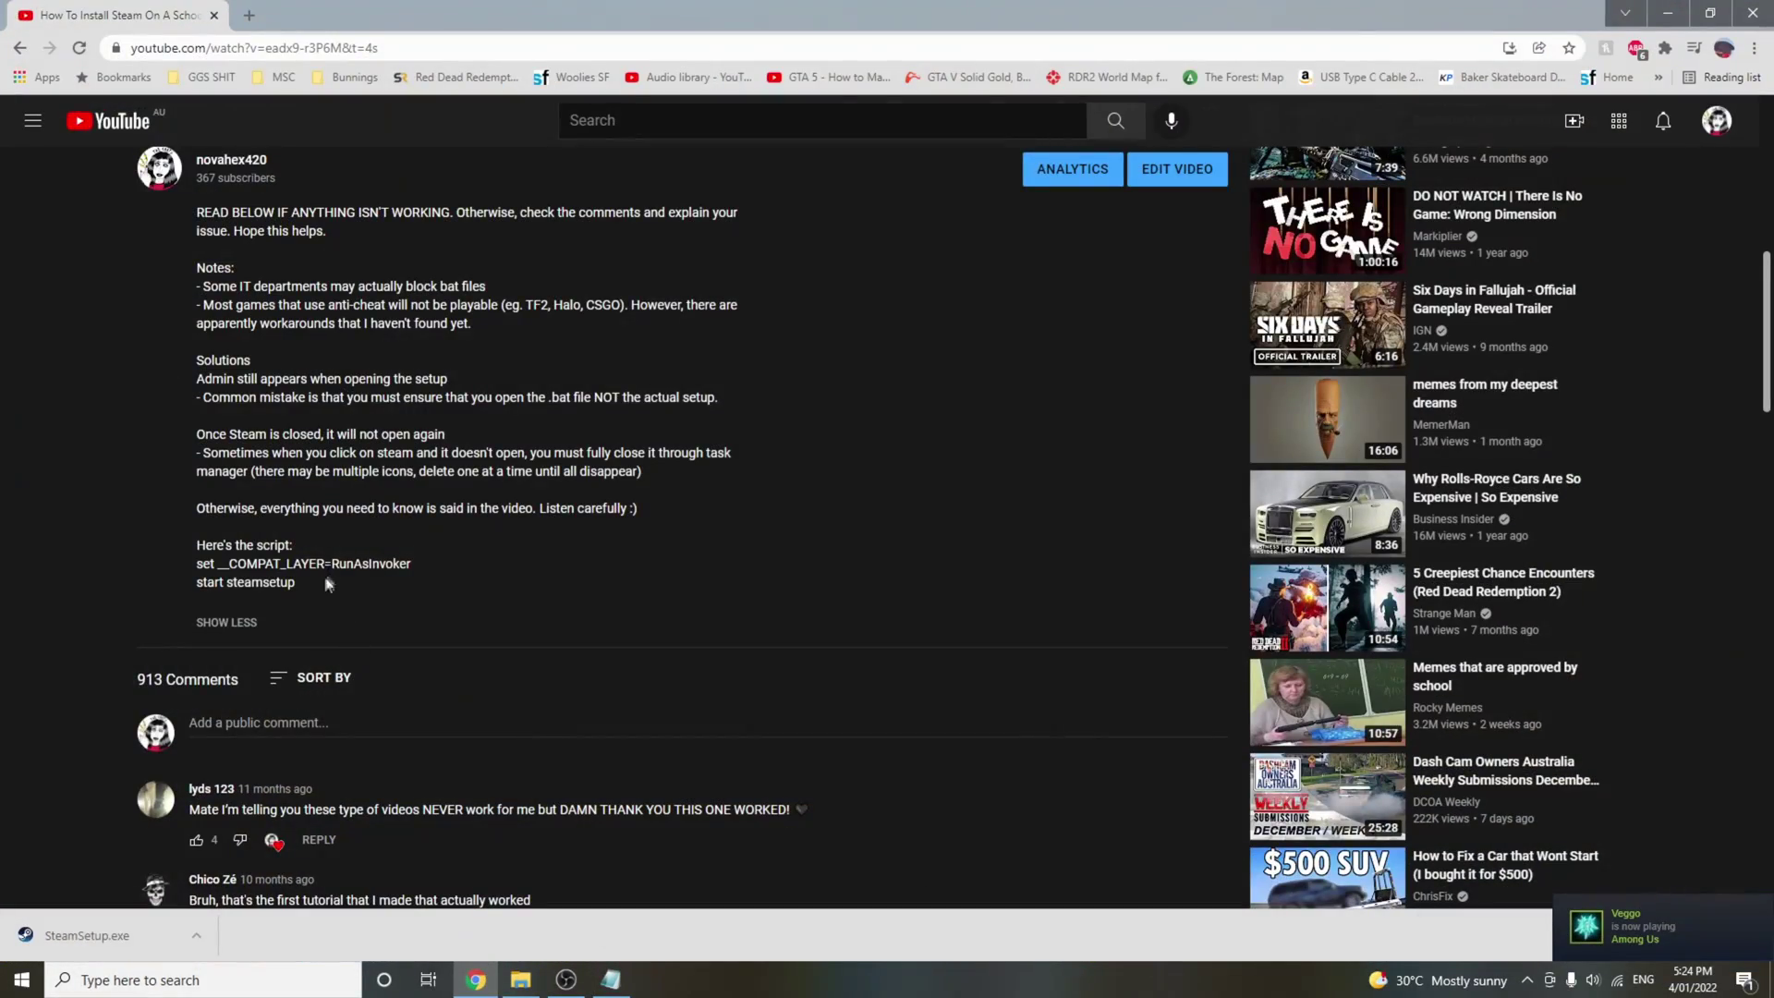
Copy the two script lines from the video description and paste them into Notepad.
{"action": "left_click_drag", "start_coordinate": [325, 582], "coordinate": [192, 566]}
{"action": "key", "text": "ctrl+c"}
{"action": "key", "text": "alt+Tab"}
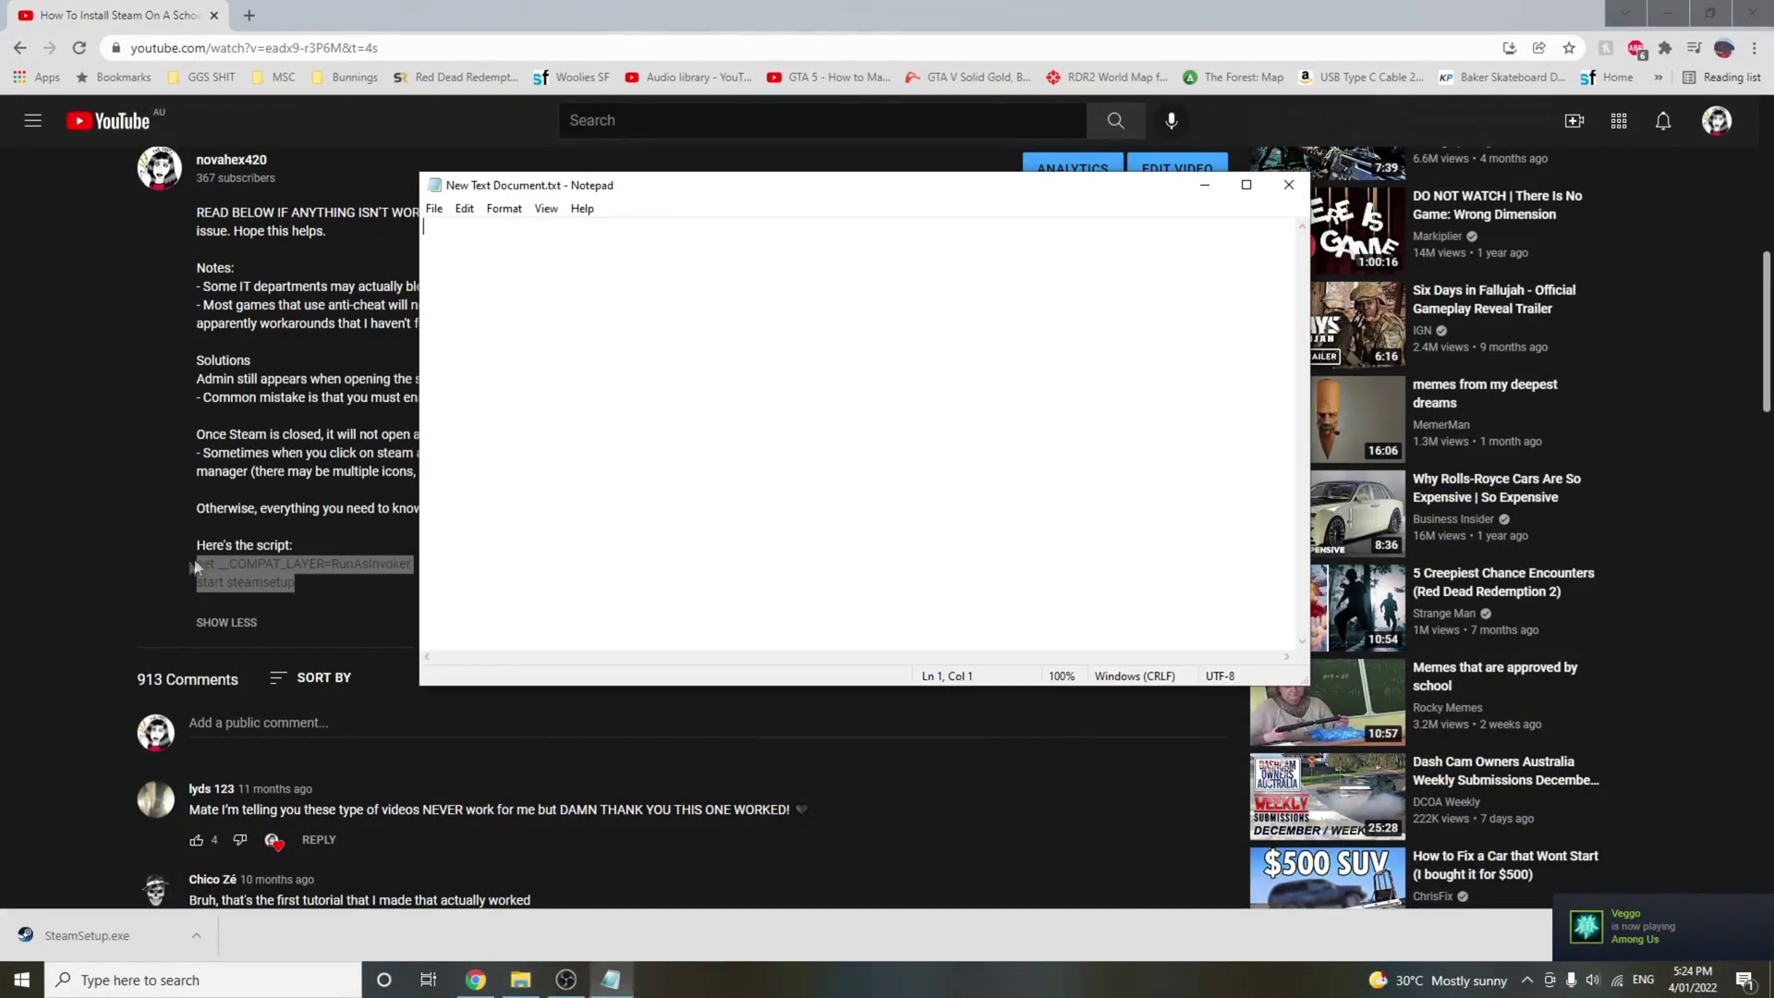
{"action": "key", "text": "ctrl+v"}
{"action": "key", "text": "super+d"}
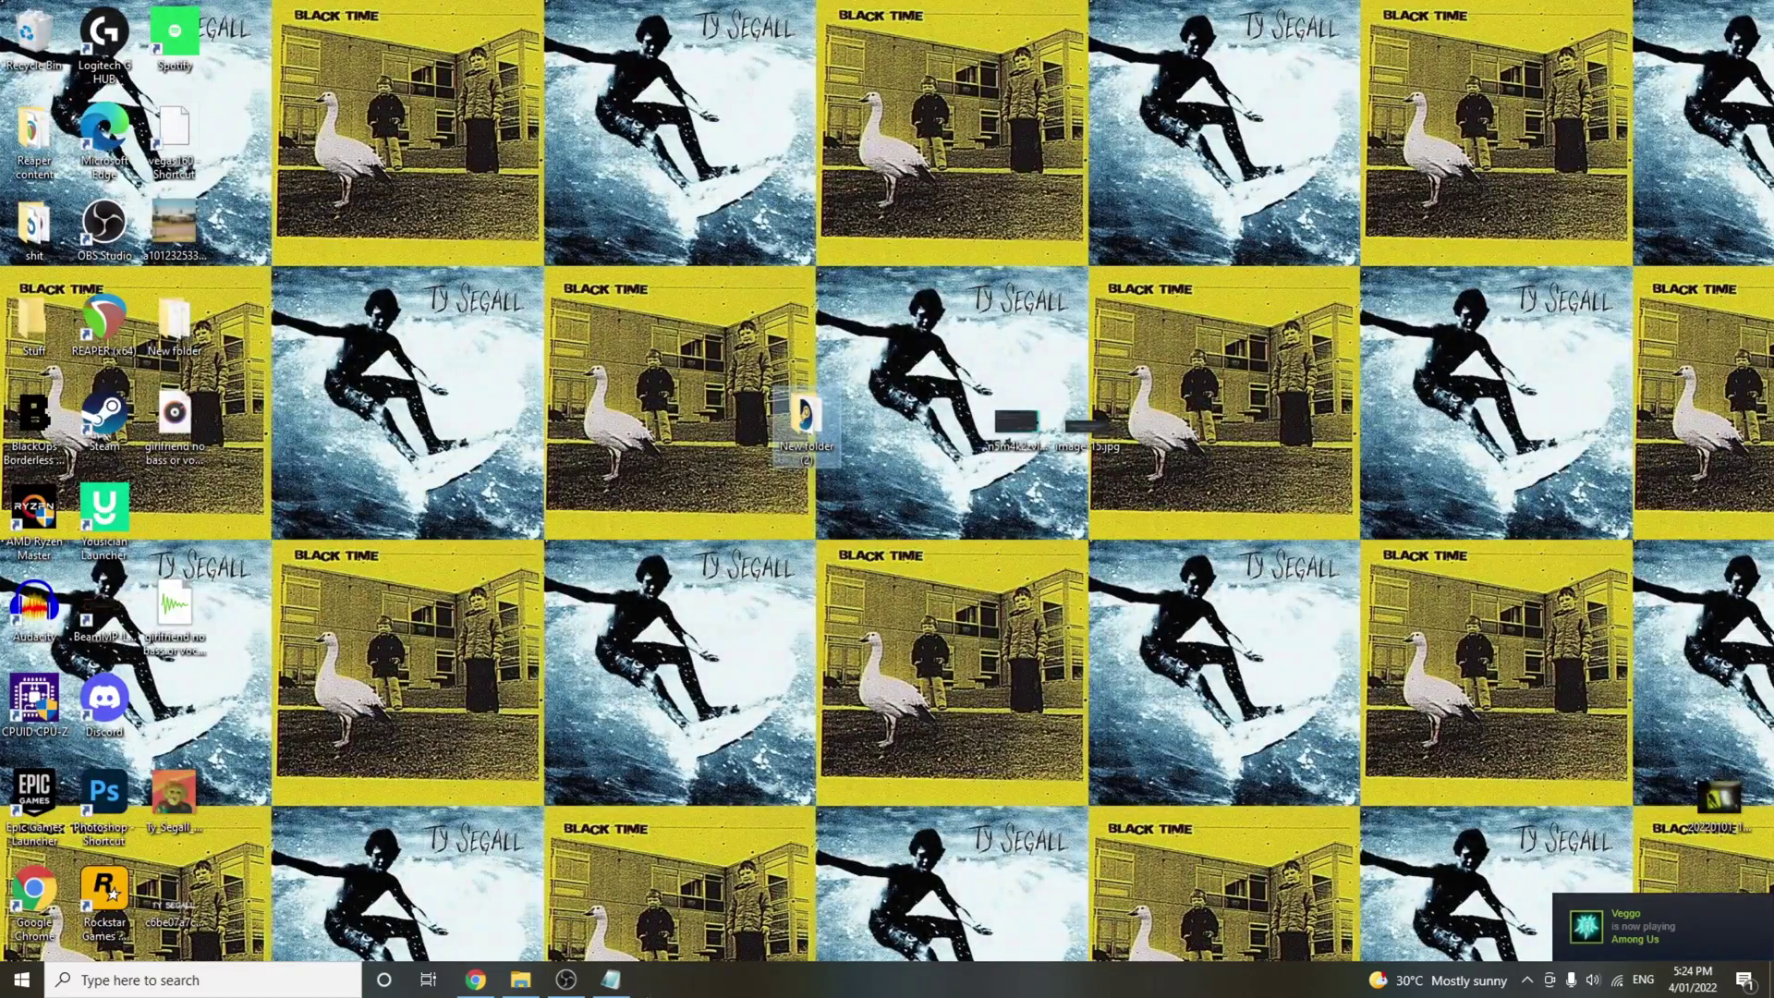
{"action": "left_click", "coordinate": [610, 979]}
Point out the pasted script lines, then save the document and close Notepad.
{"action": "key", "text": "ctrl+a"}
{"action": "left_click", "coordinate": [542, 244]}
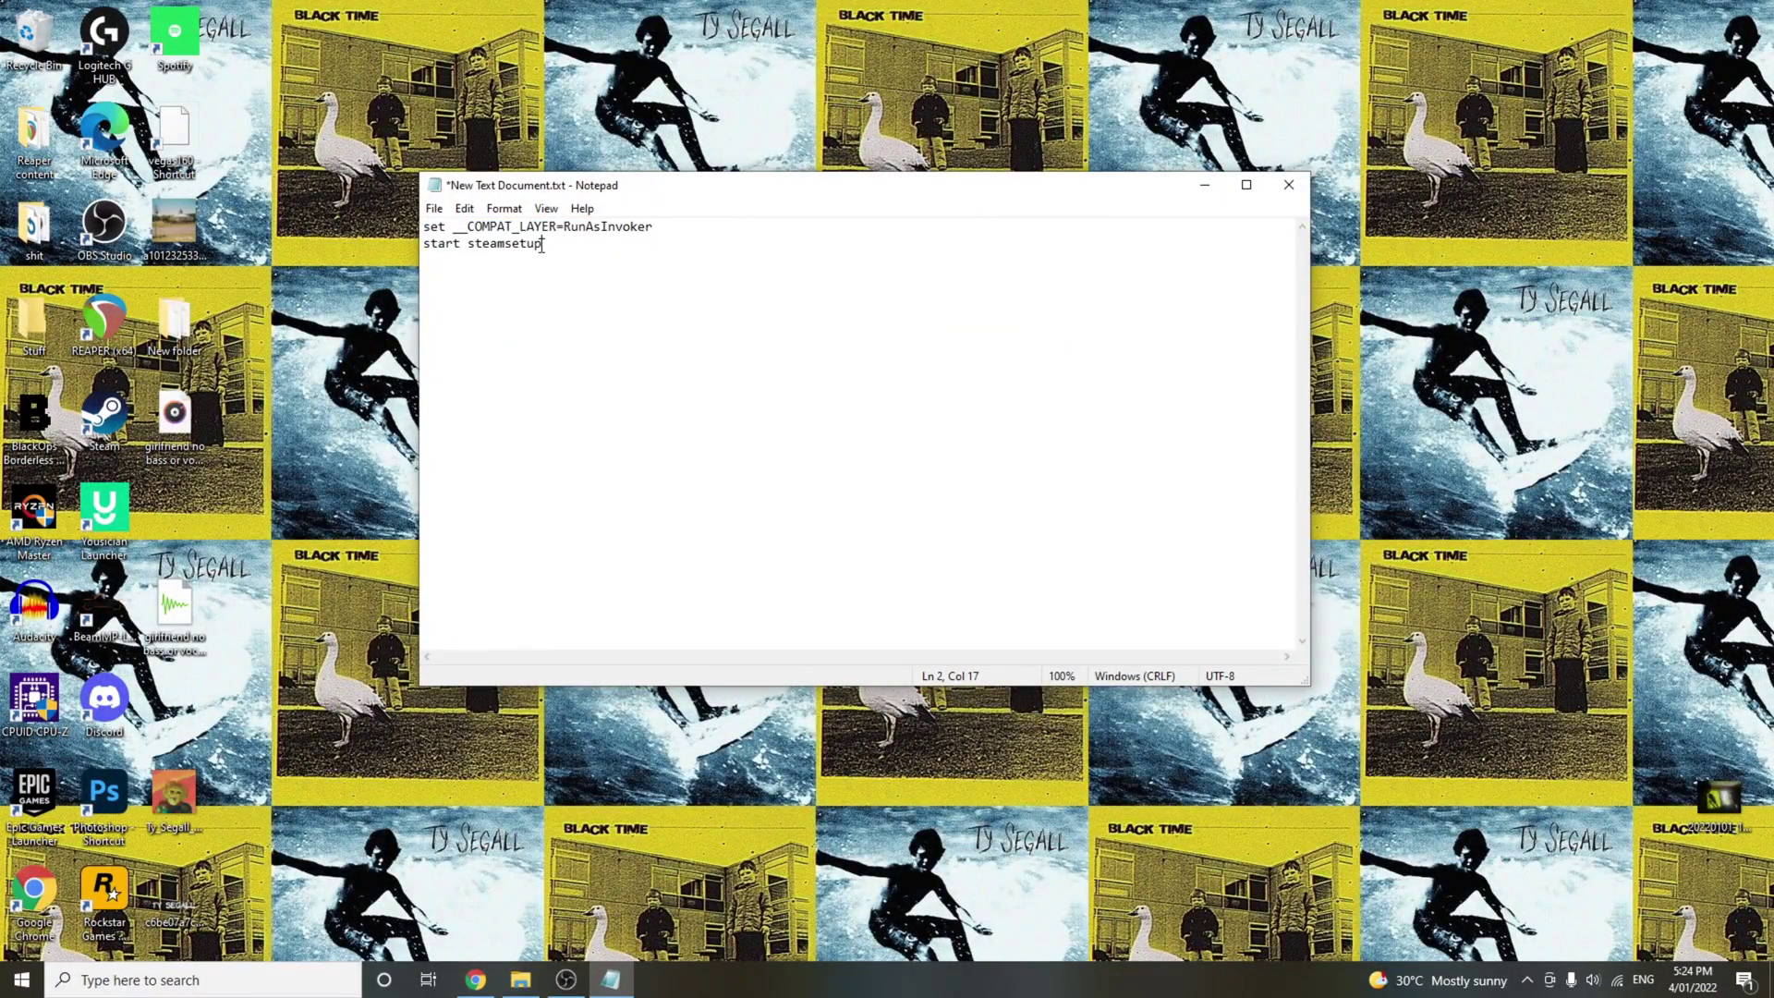
{"action": "left_click_drag", "start_coordinate": [547, 244], "coordinate": [423, 244]}
{"action": "left_click", "coordinate": [514, 244]}
{"action": "left_click_drag", "start_coordinate": [663, 179], "coordinate": [708, 160]}
{"action": "left_click", "coordinate": [480, 190]}
{"action": "left_click", "coordinate": [504, 274]}
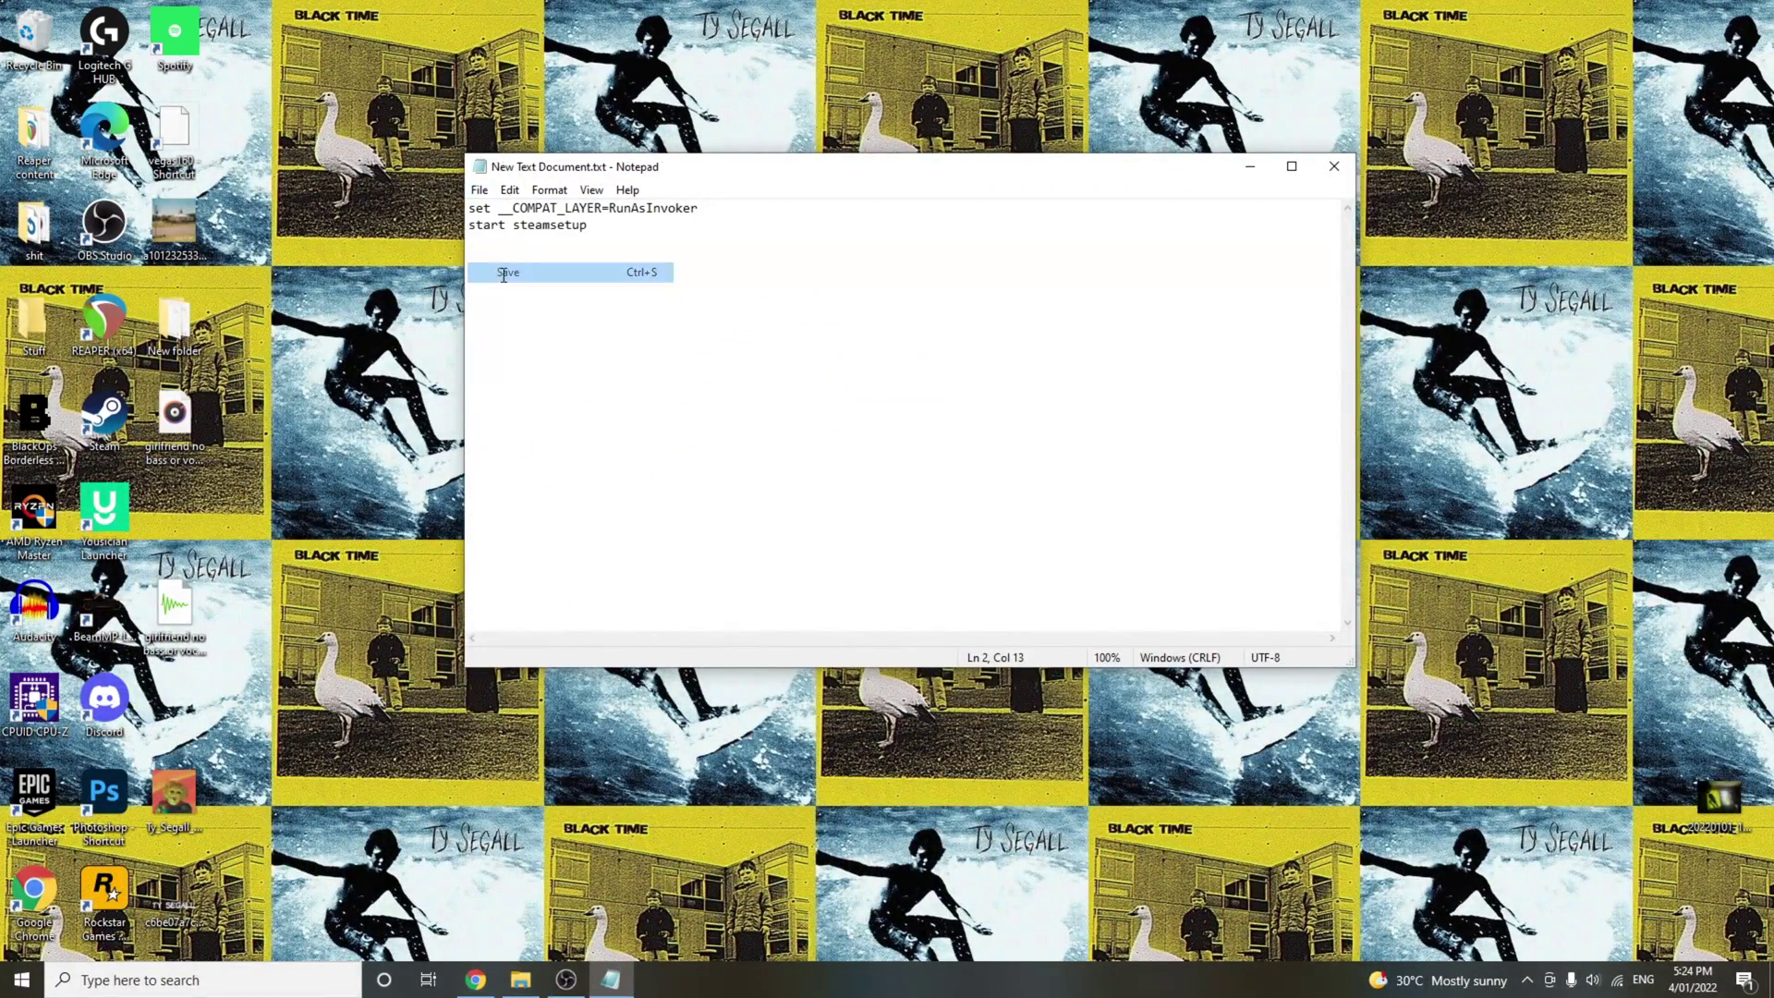
{"action": "left_click", "coordinate": [1334, 166]}
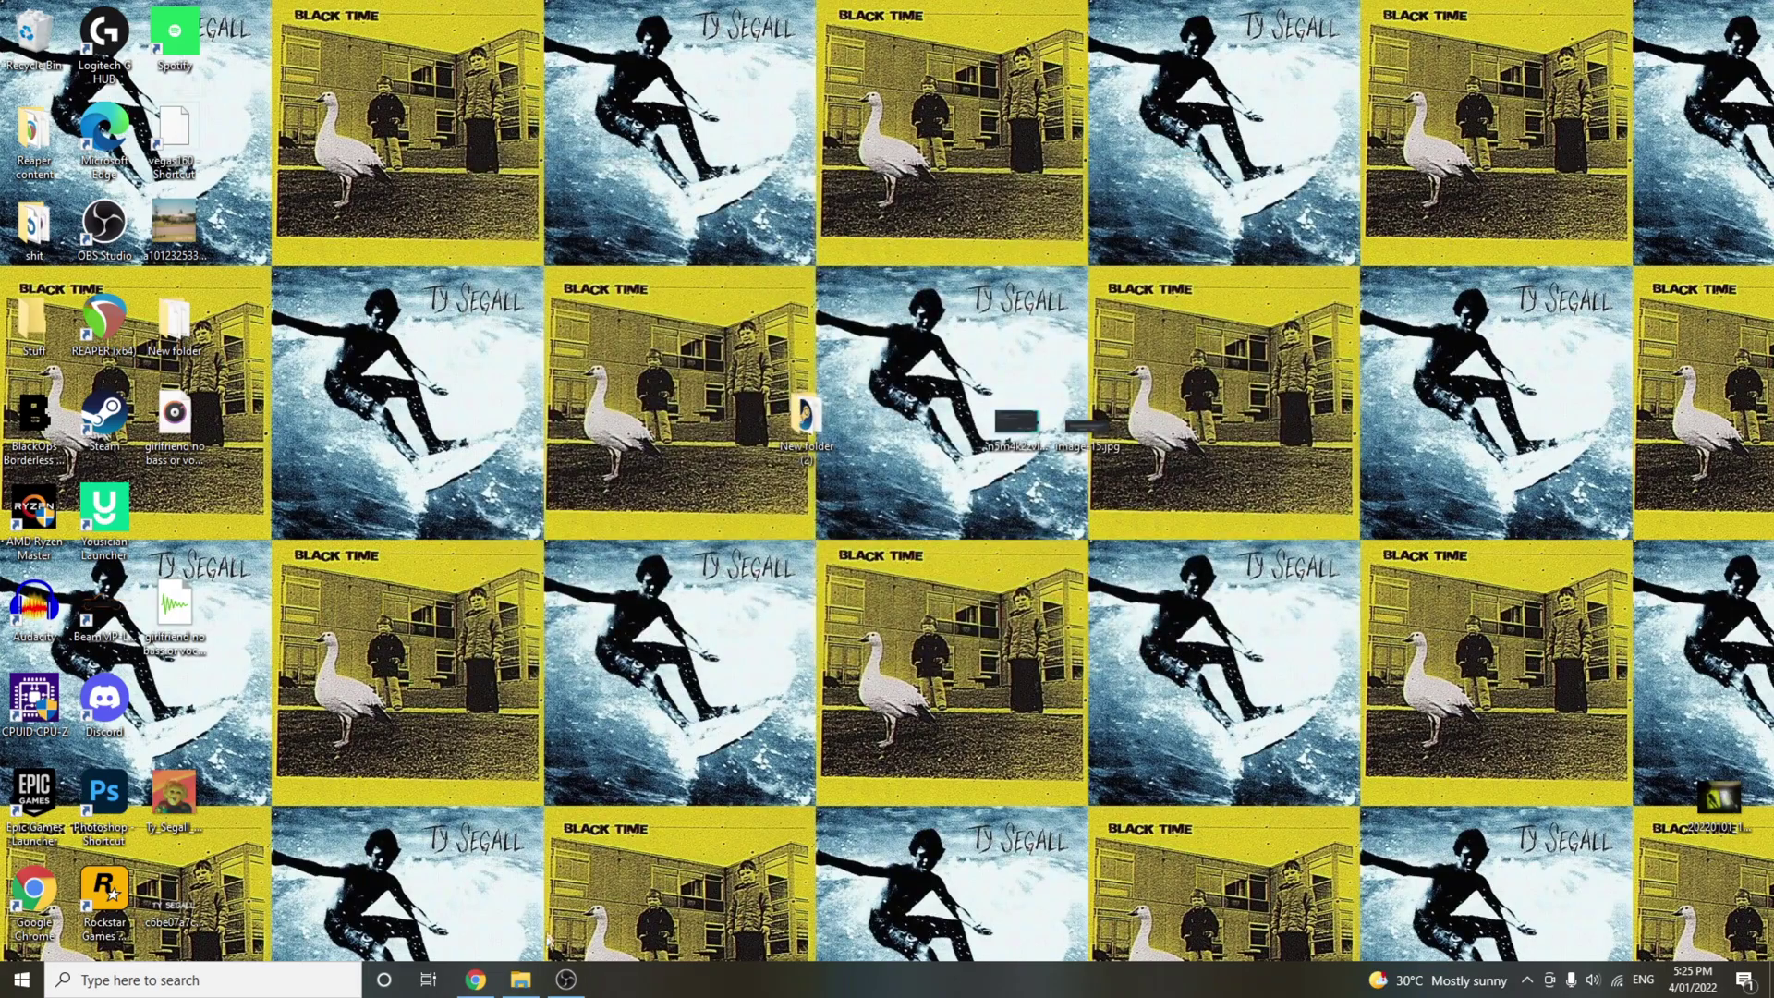
Rename New Text Document.txt to yes.bat and accept the extension change warning.
{"action": "left_click", "coordinate": [520, 980]}
{"action": "right_click", "coordinate": [747, 411]}
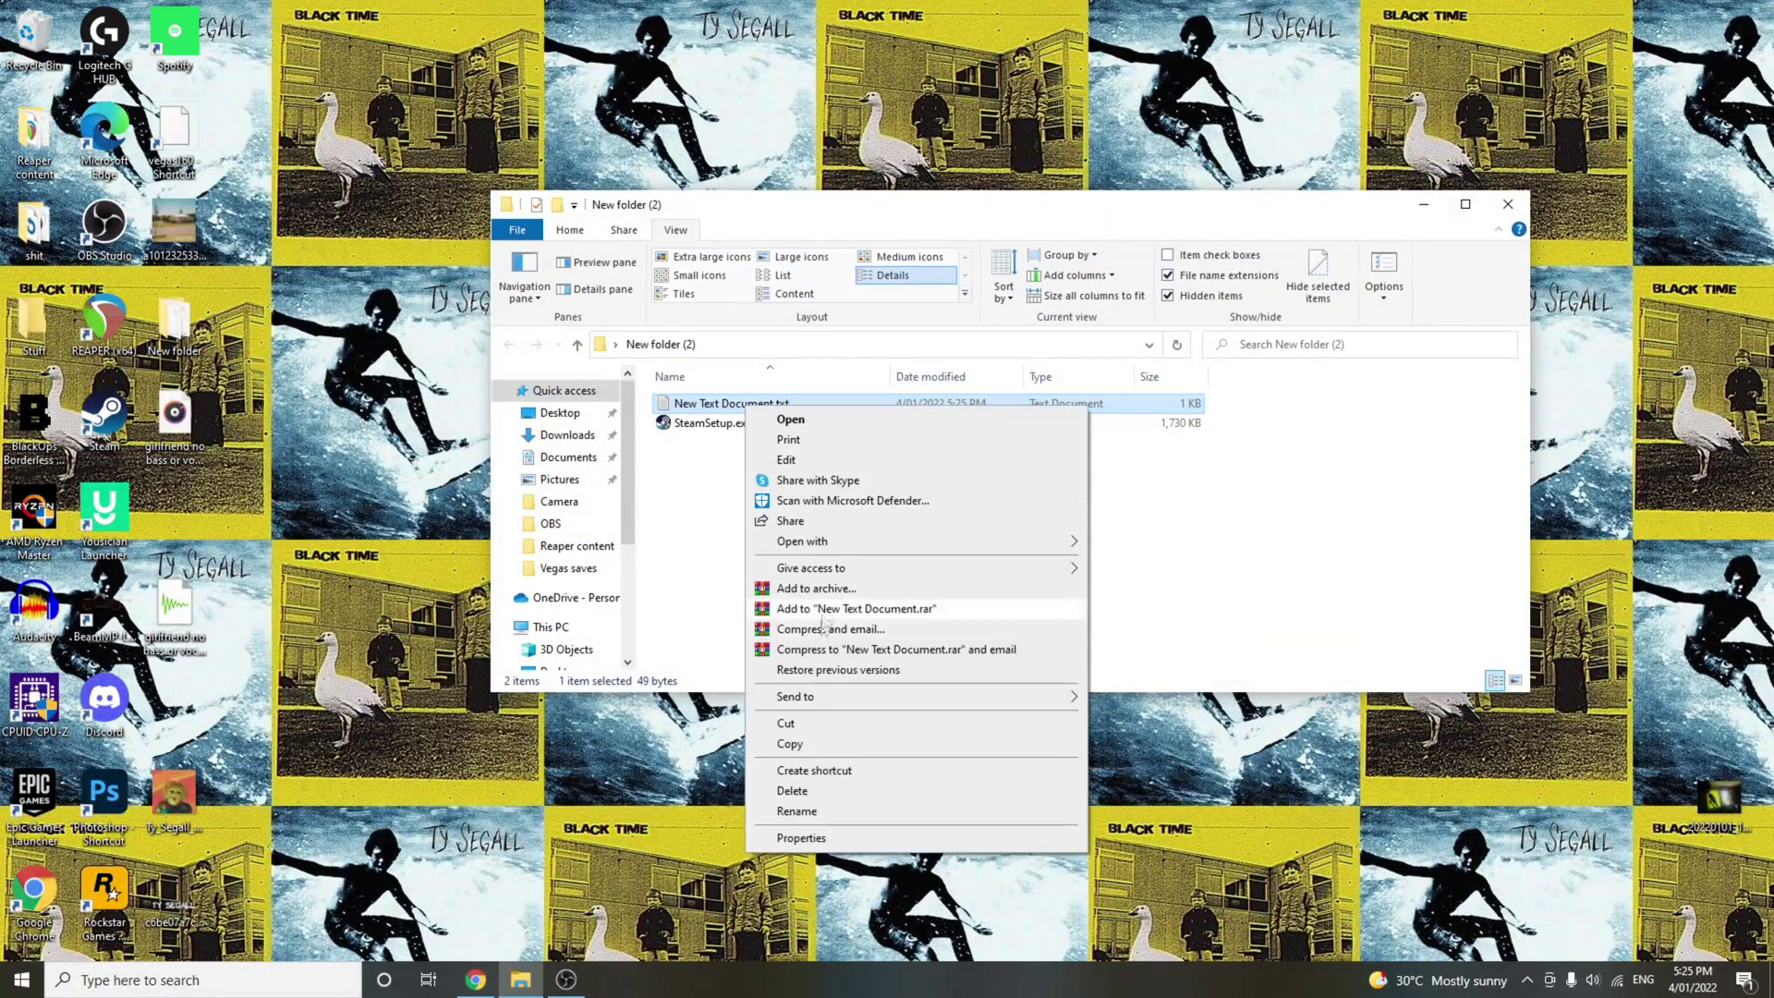
{"action": "left_click", "coordinate": [868, 811]}
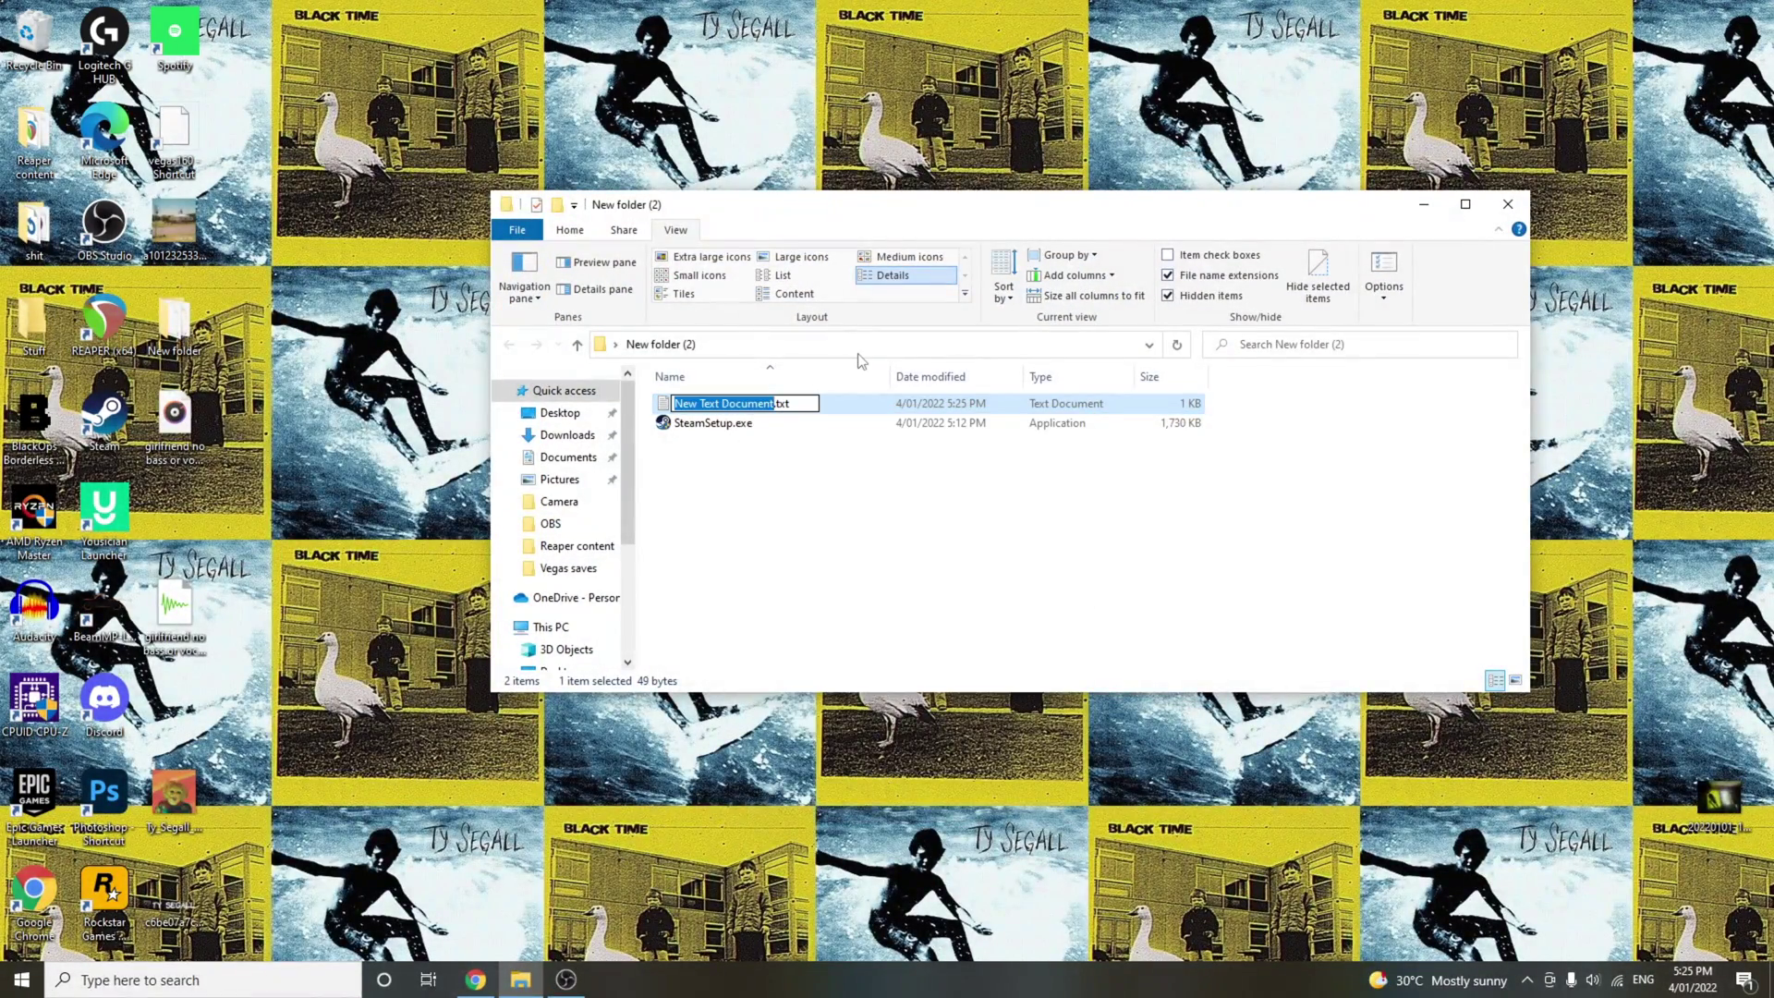
{"action": "key", "text": "BackSpace"}
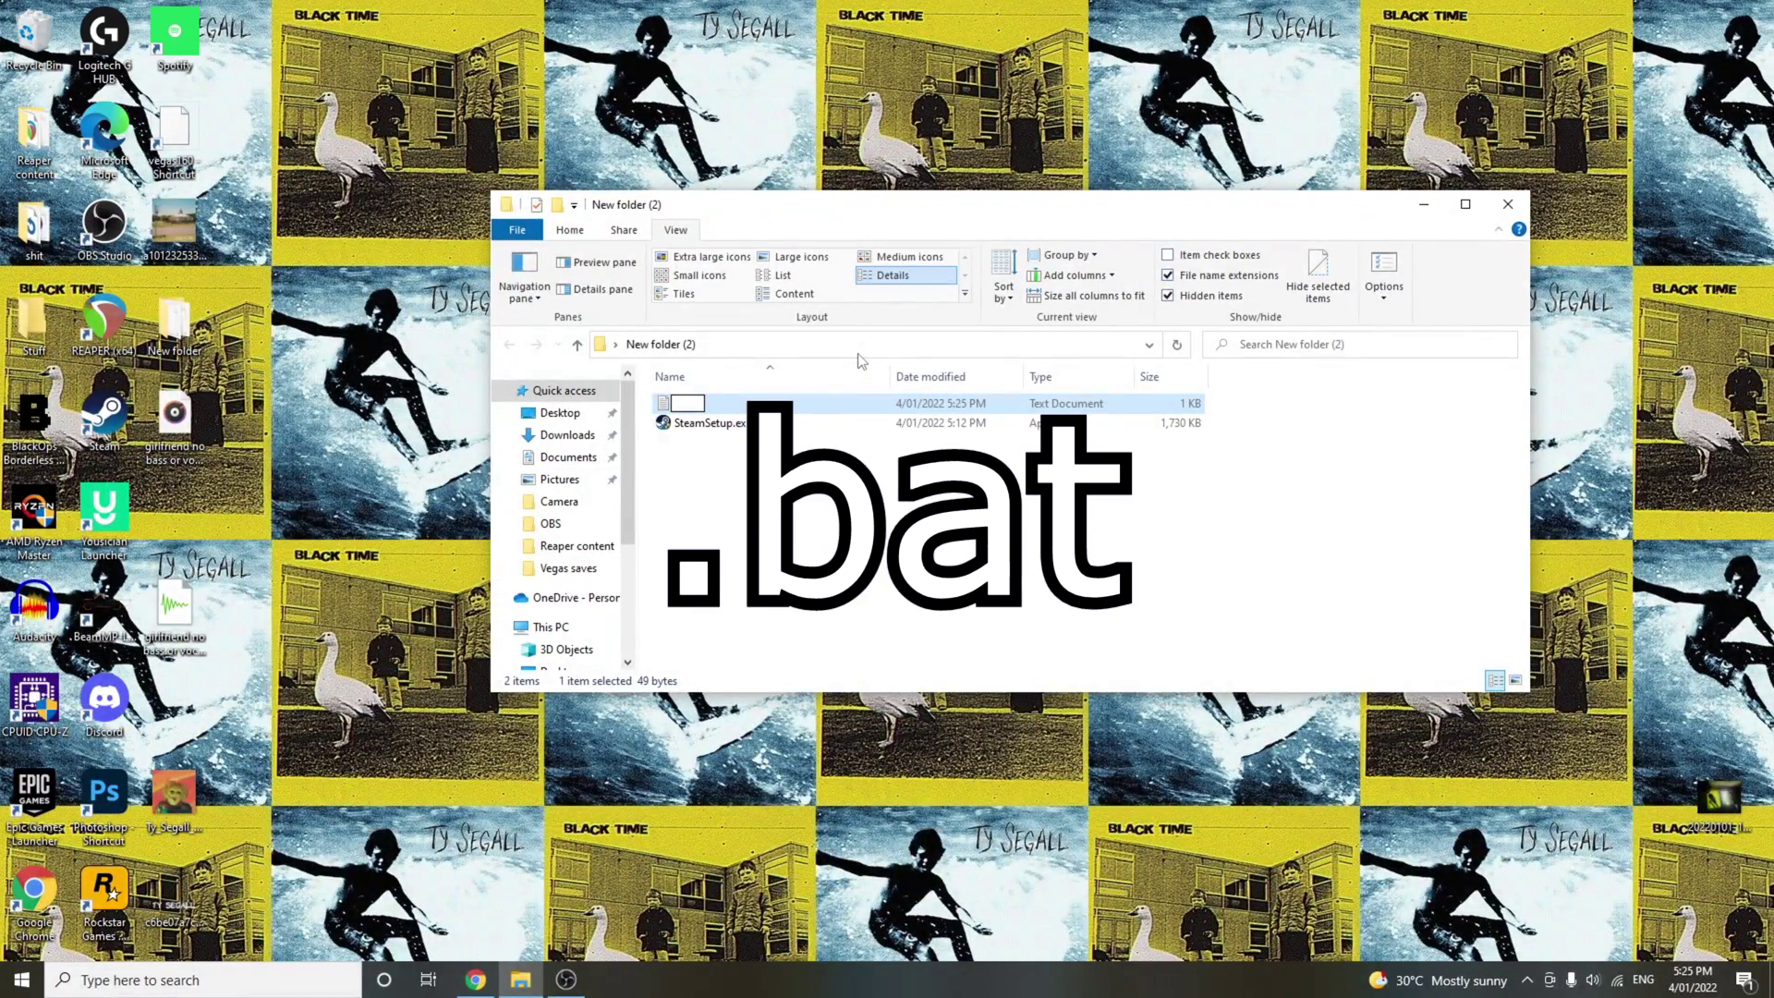
{"action": "type", "text": "yes.bat"}
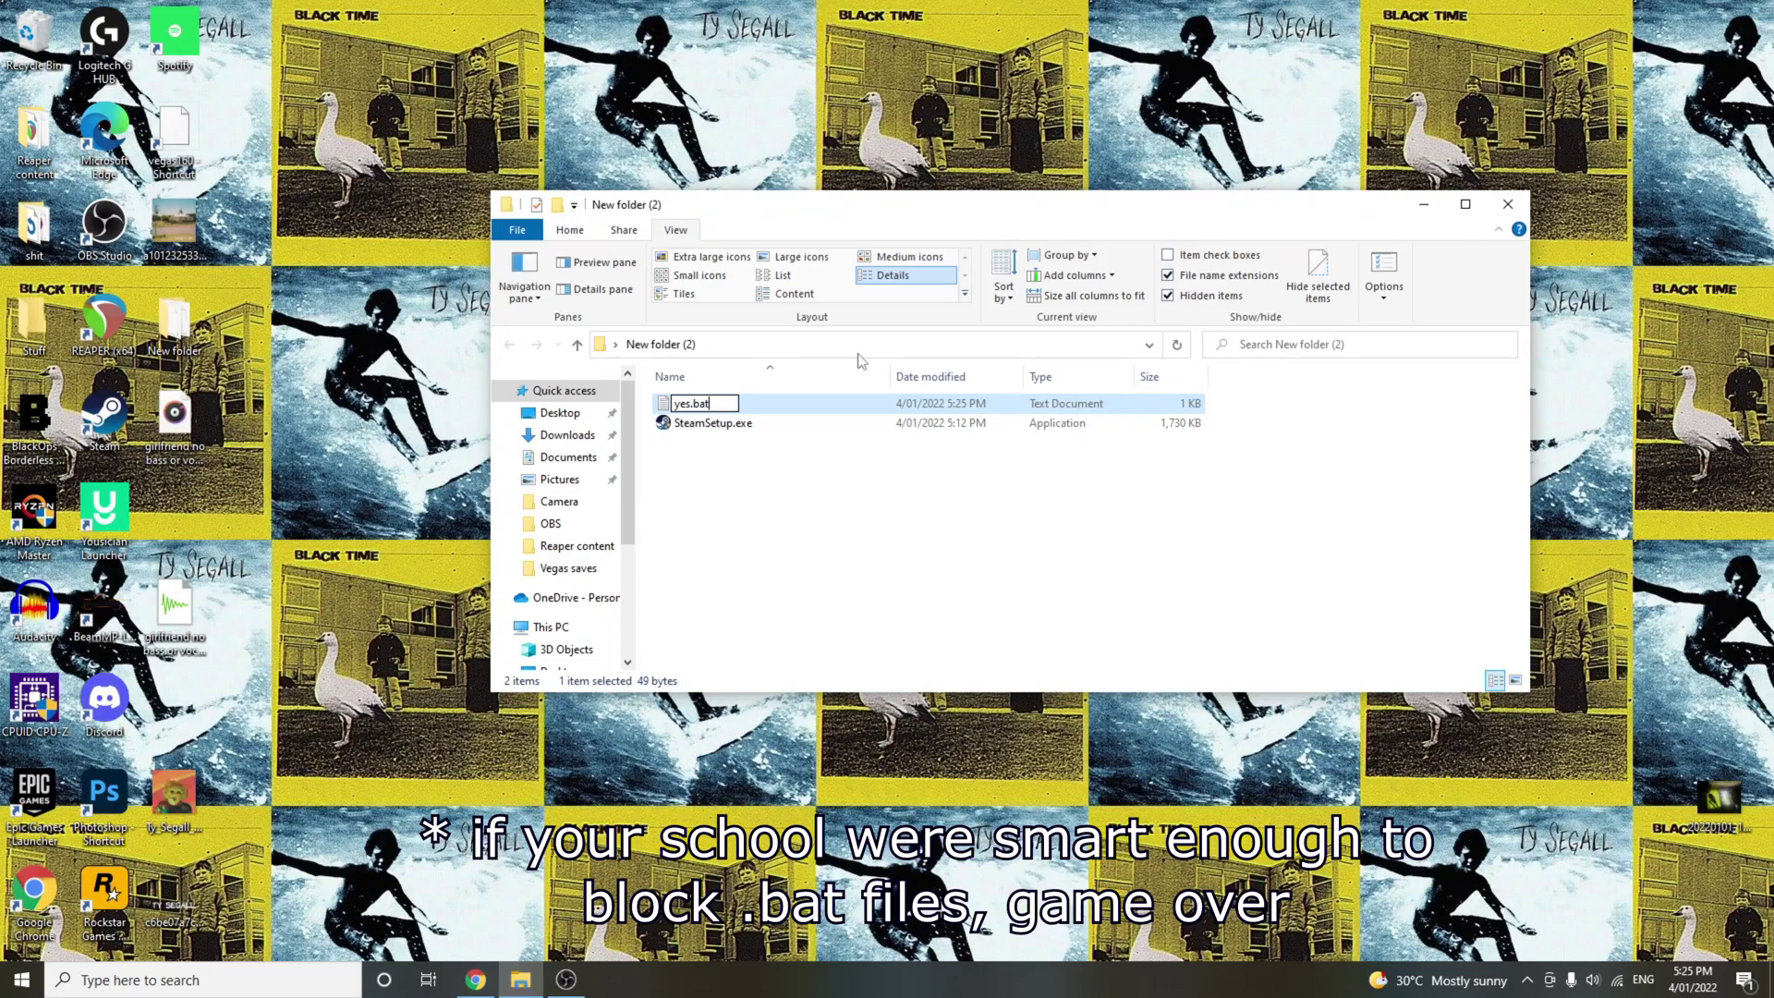
{"action": "key", "text": "Return"}
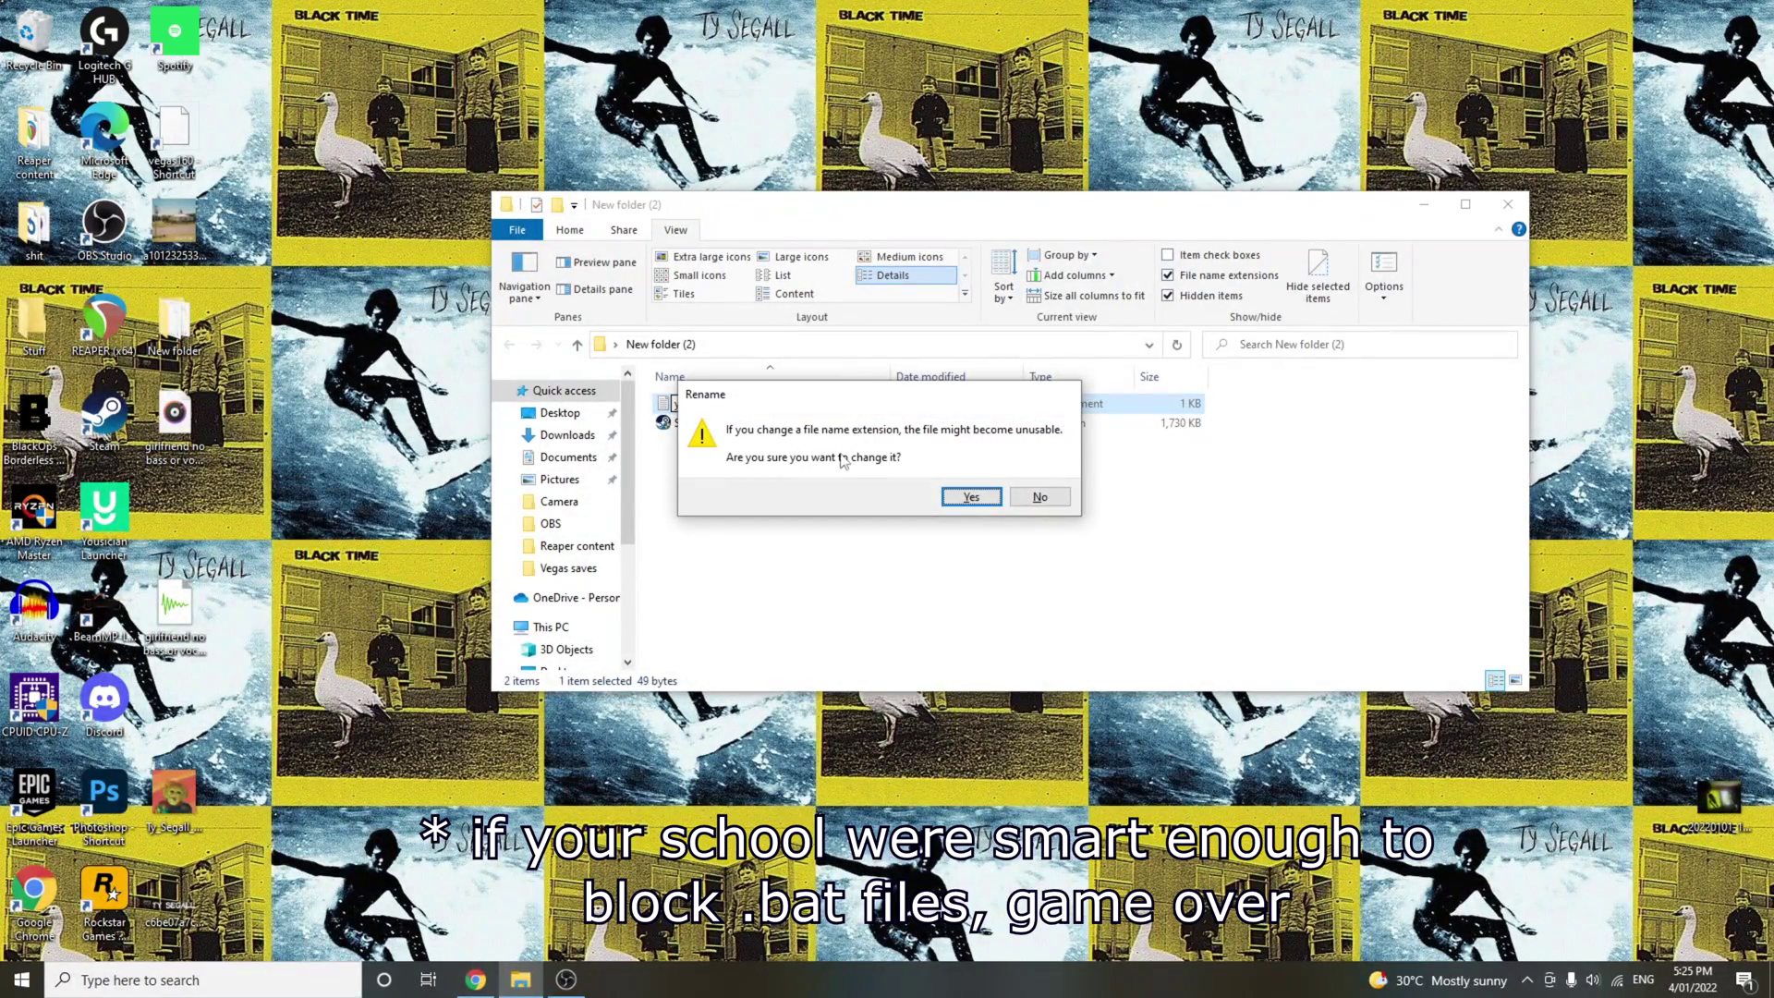
{"action": "key", "text": "Return"}
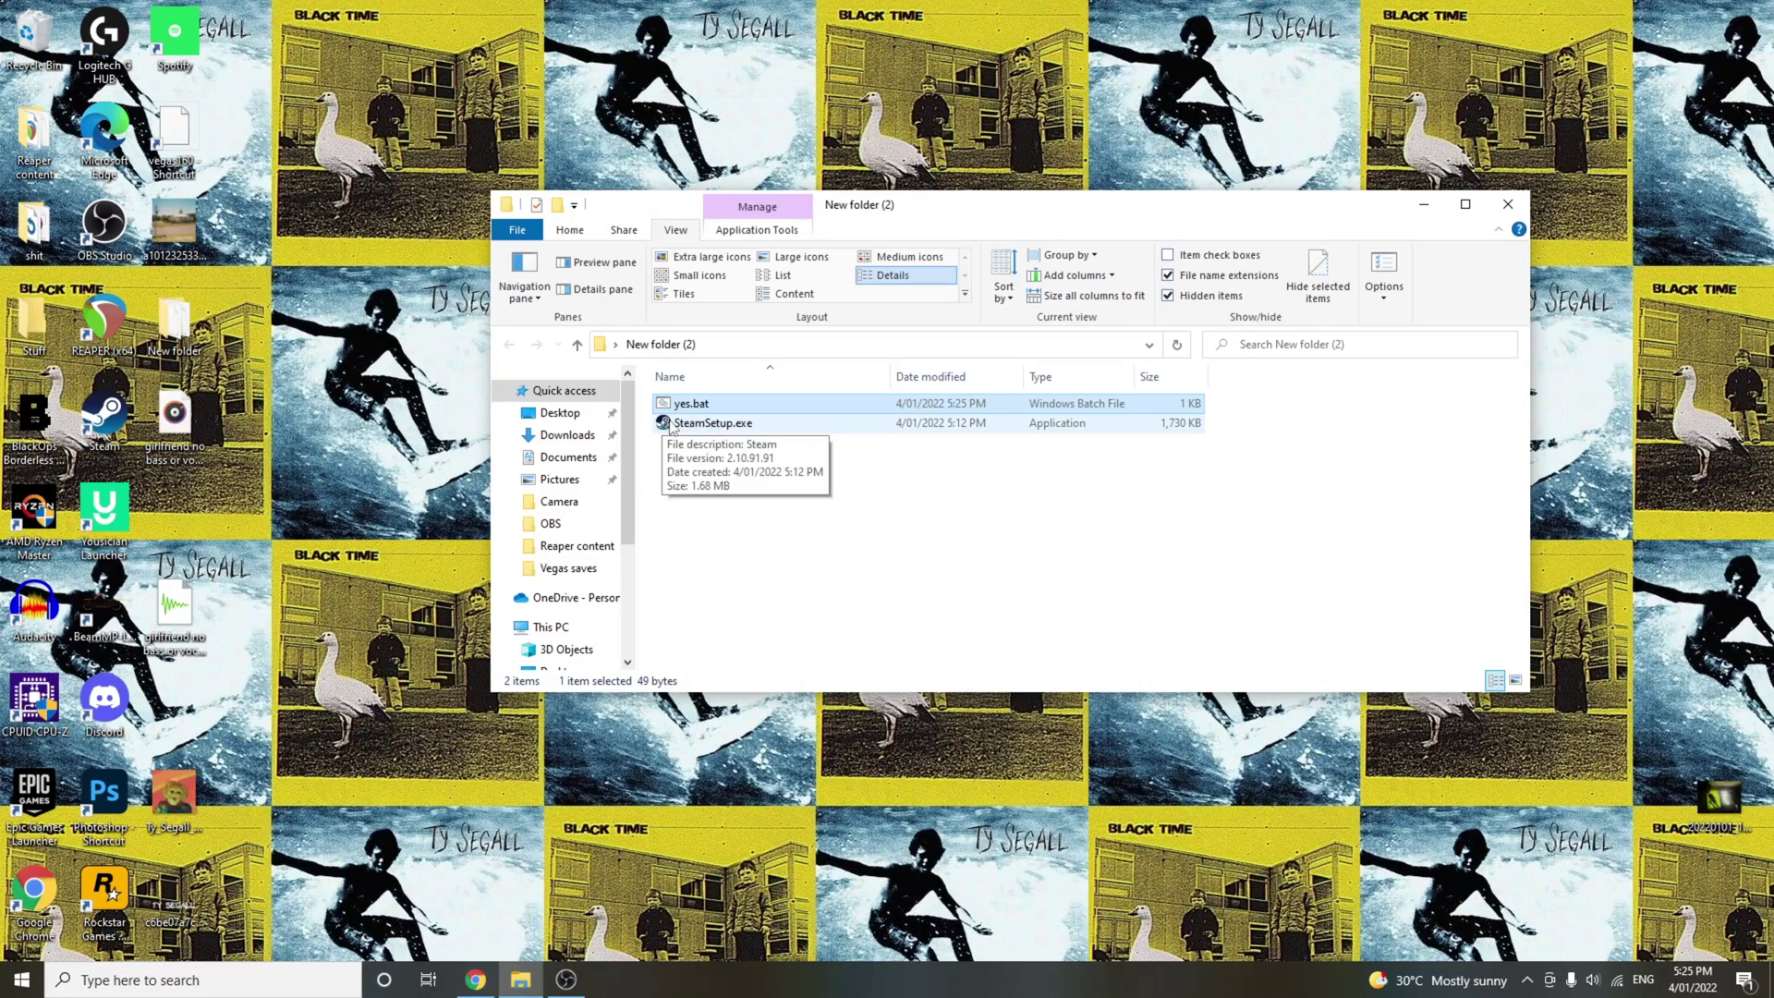
{"action": "left_click", "coordinate": [706, 427]}
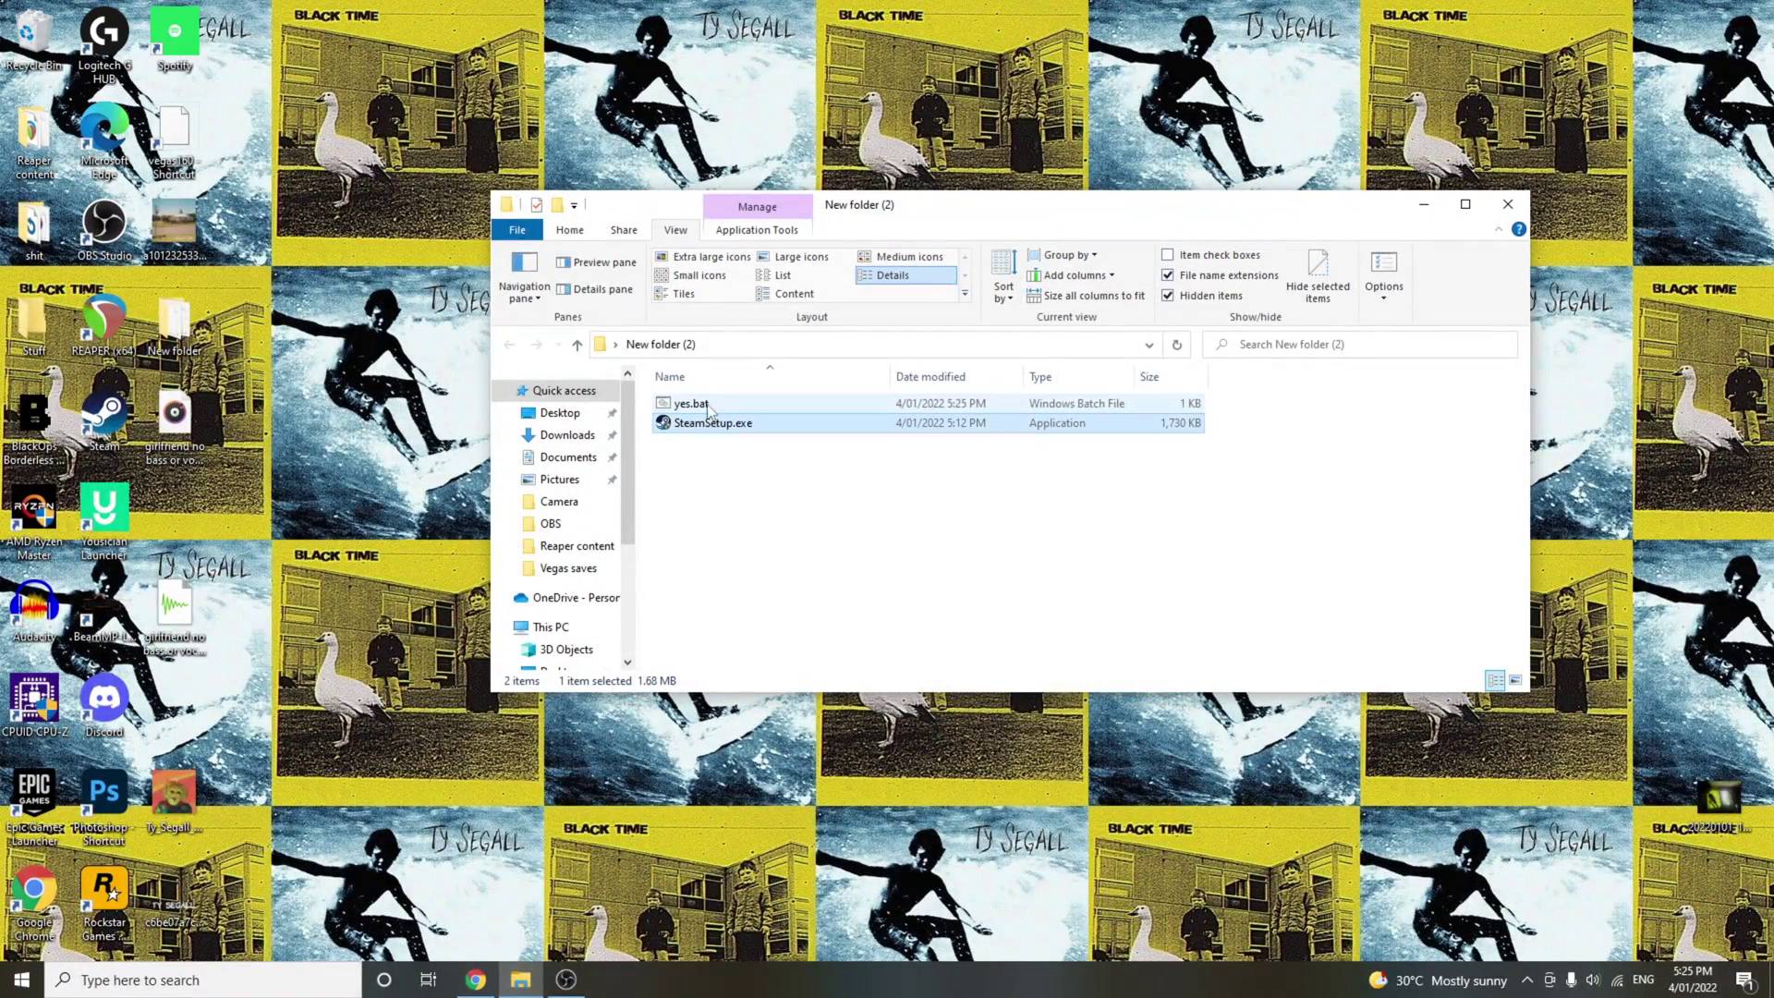
{"action": "left_click", "coordinate": [712, 407]}
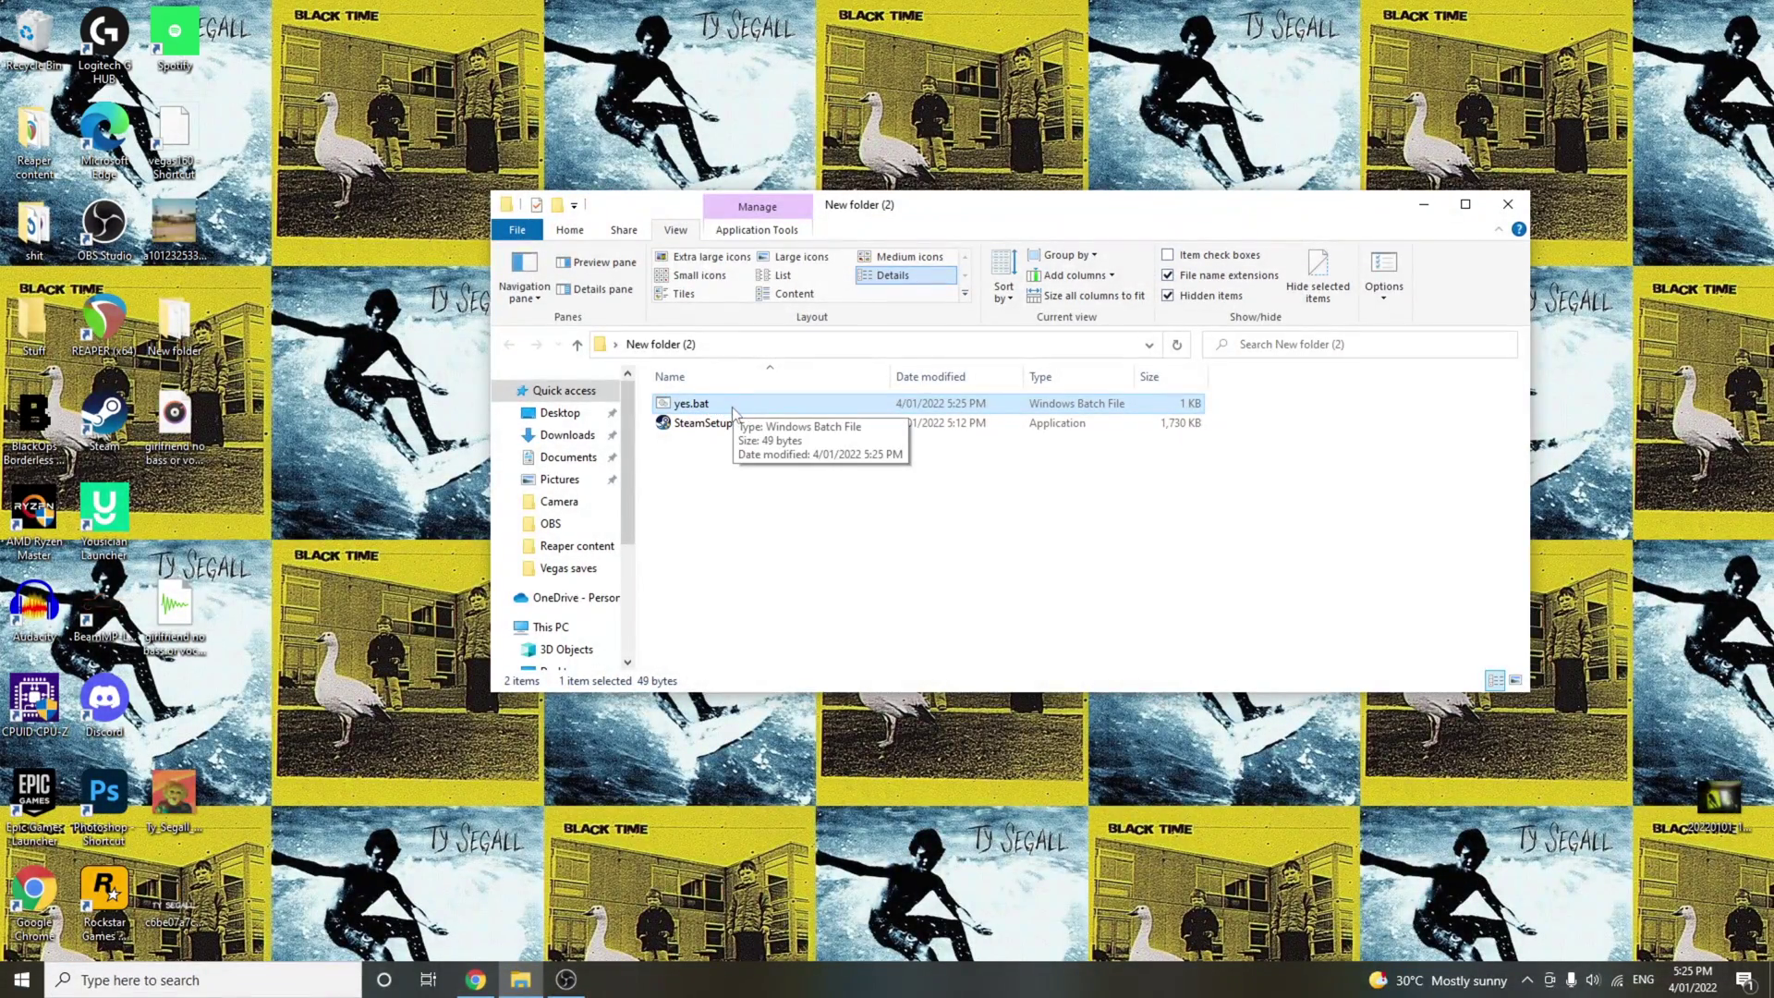
Run yes.bat to launch Steam Setup and advance past the welcome and English language pages.
{"action": "double_click", "coordinate": [734, 403]}
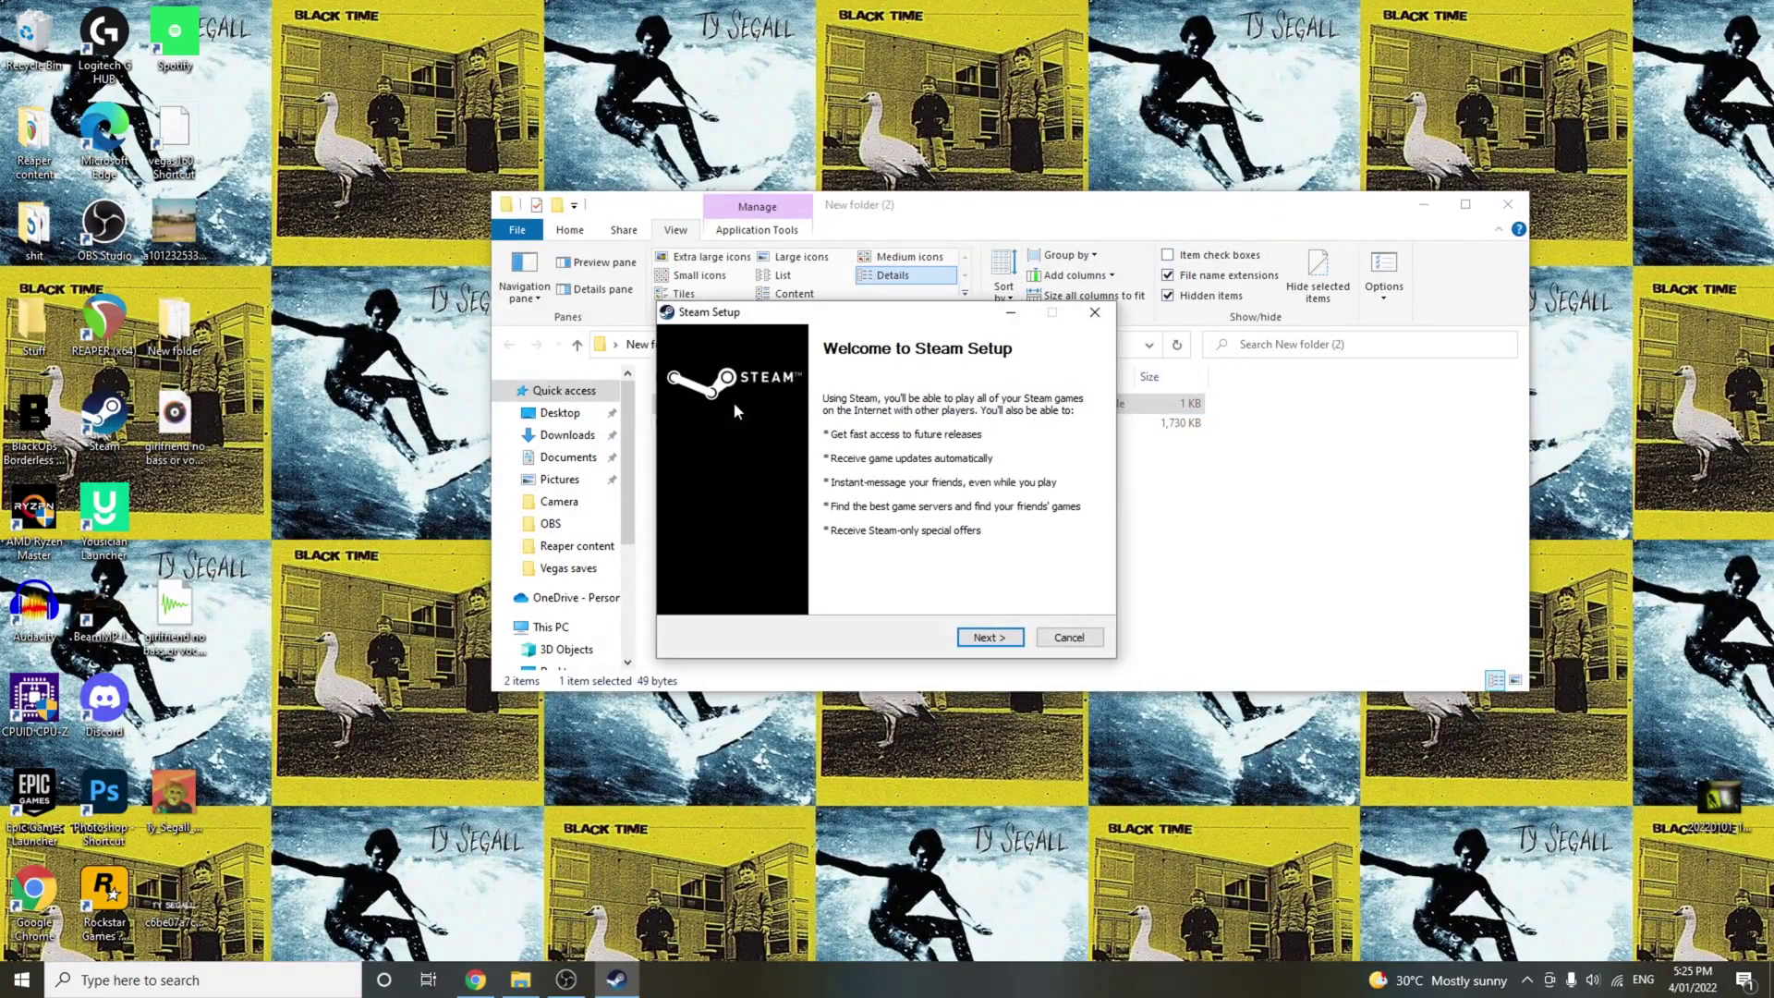
{"action": "mouse_move", "coordinate": [880, 315]}
{"action": "left_mouse_down"}
{"action": "mouse_move", "coordinate": [623, 353]}
{"action": "mouse_move", "coordinate": [667, 331]}
{"action": "mouse_move", "coordinate": [868, 337]}
{"action": "mouse_move", "coordinate": [872, 295]}
{"action": "left_mouse_up"}
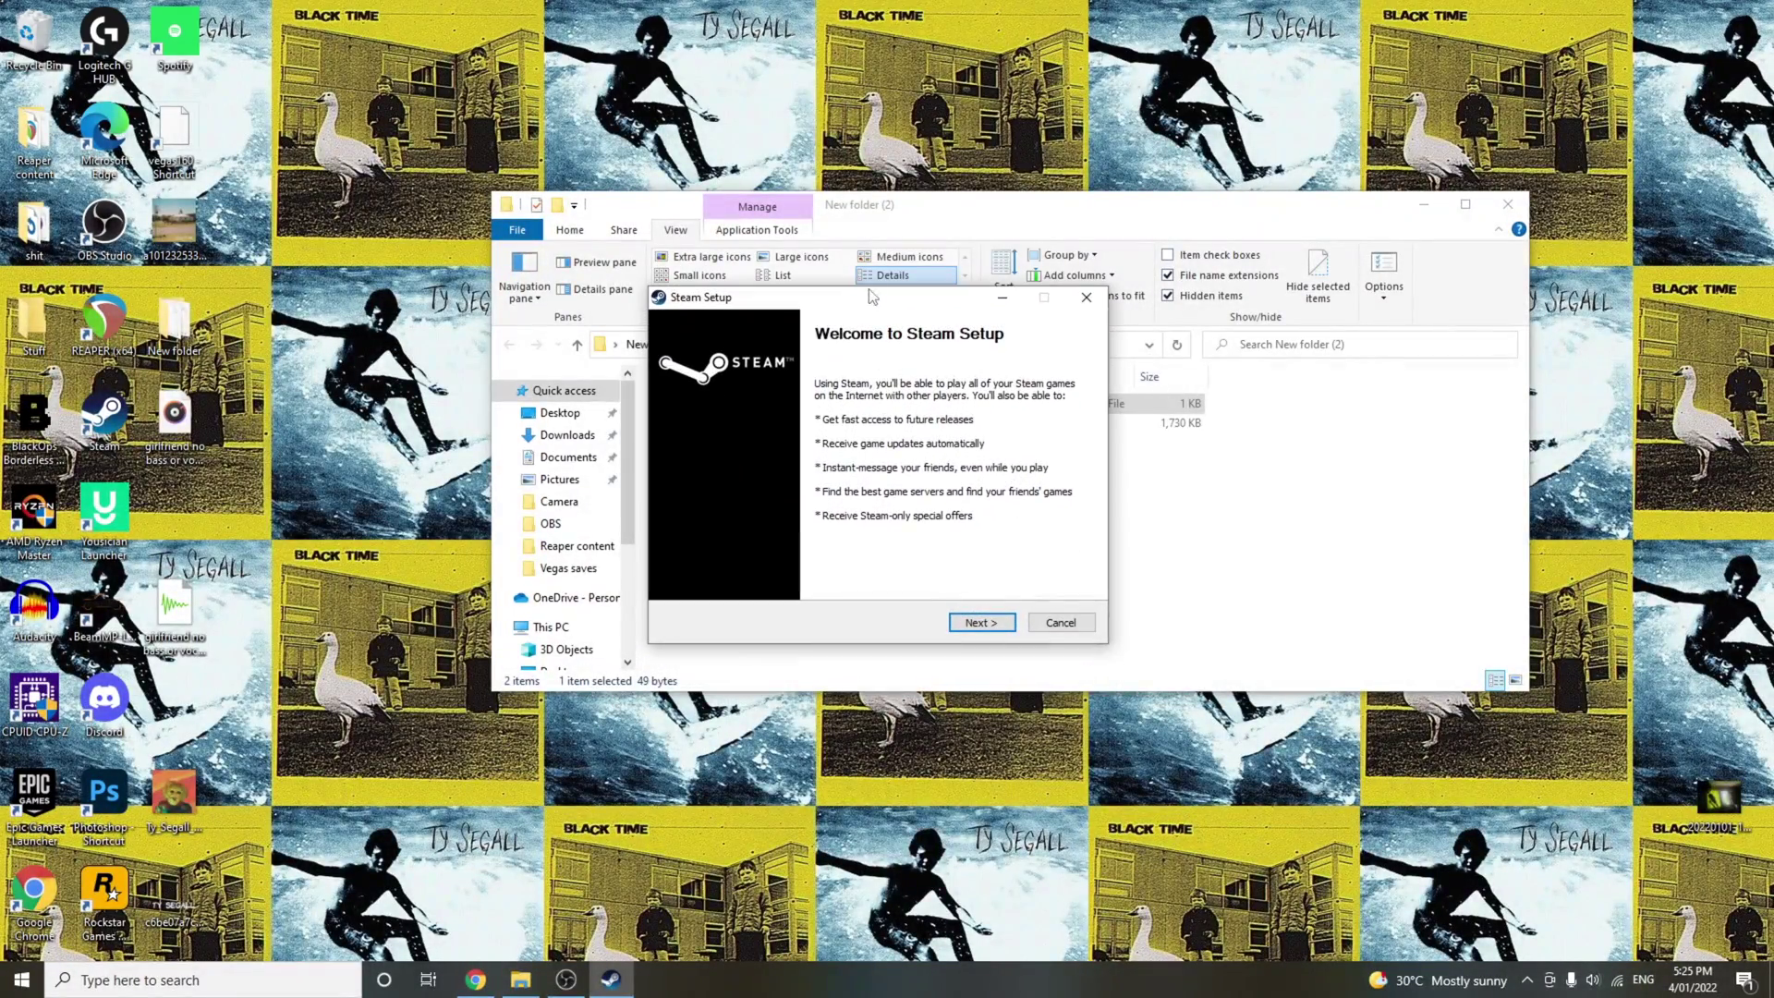
{"action": "left_click", "coordinate": [978, 623]}
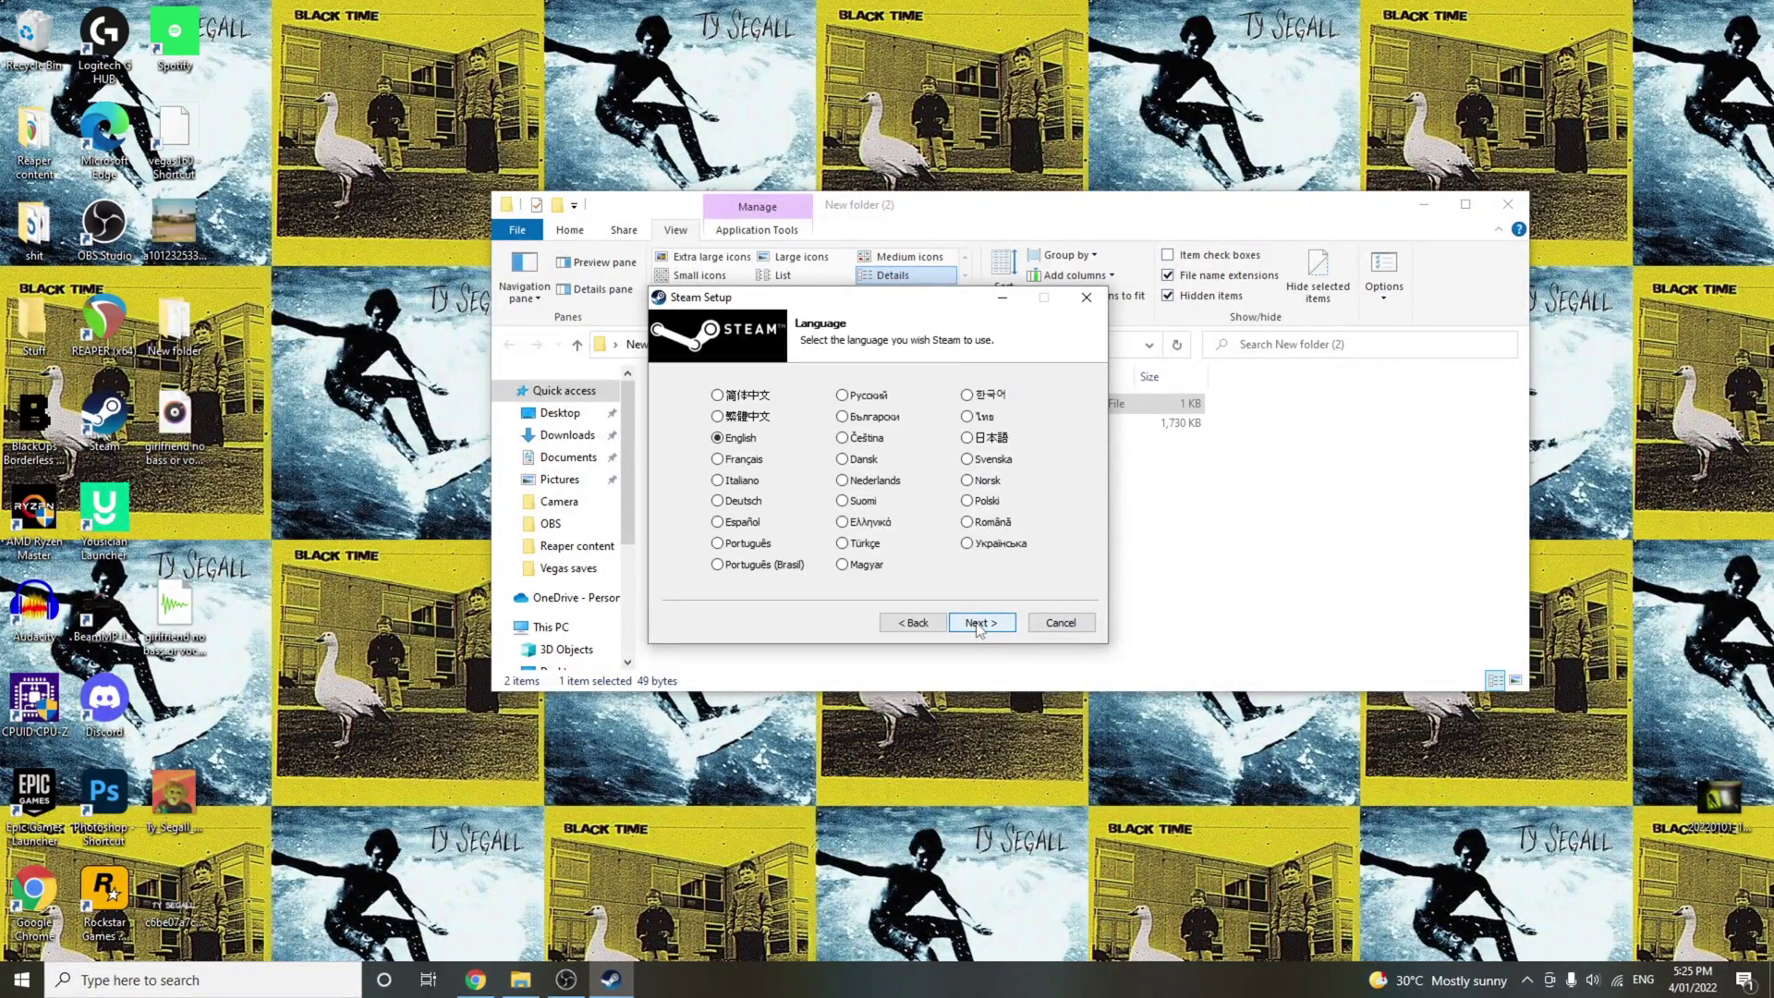
{"action": "left_click", "coordinate": [977, 624]}
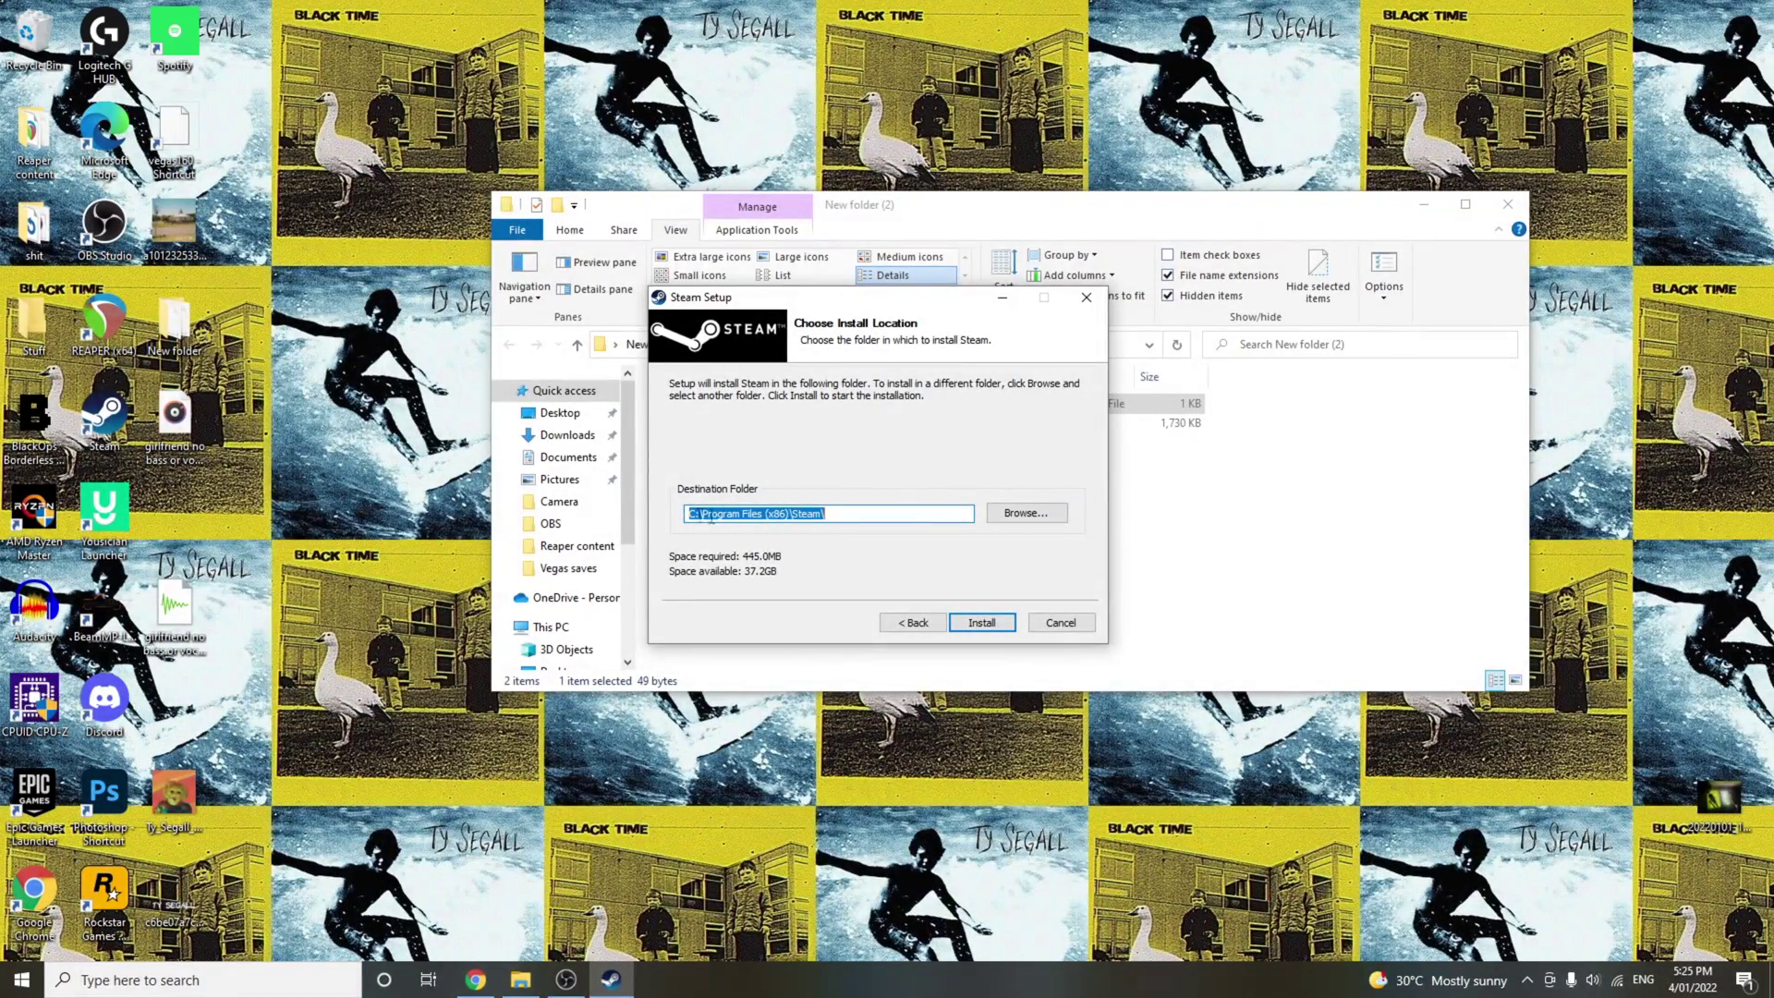
Open a new File Explorer window showing Local Disk (C:).
{"action": "left_click", "coordinate": [521, 981]}
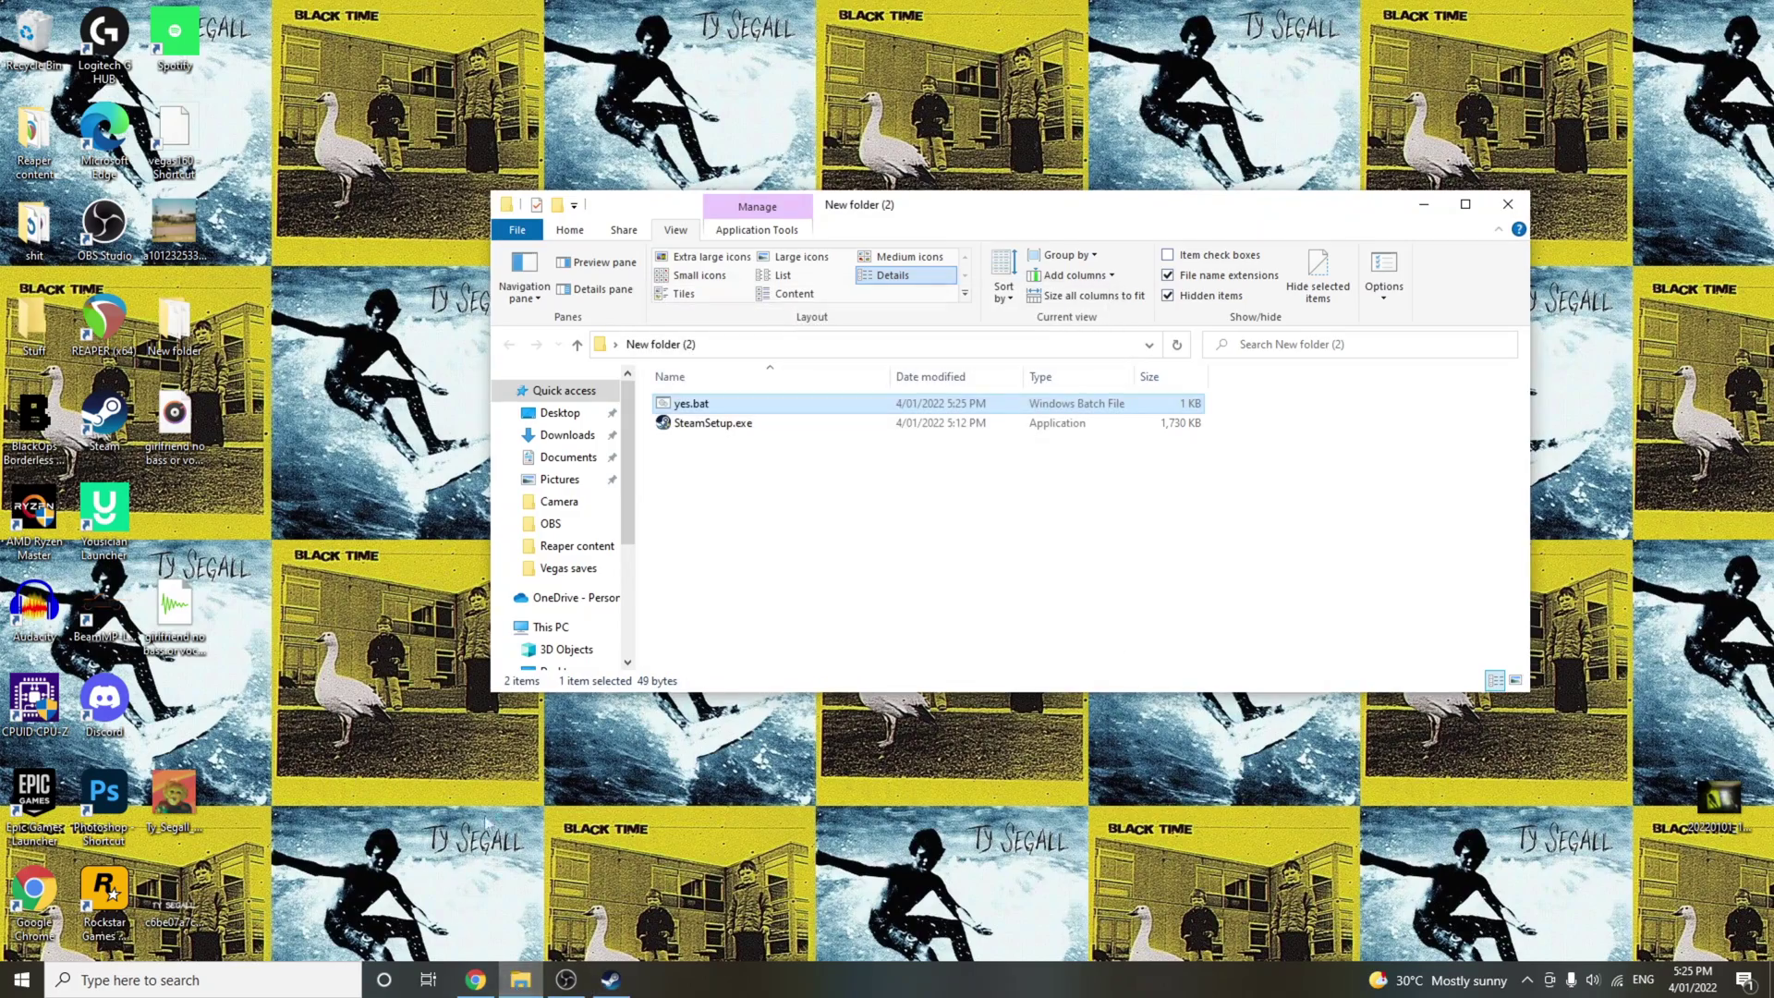
{"action": "right_click", "coordinate": [518, 984]}
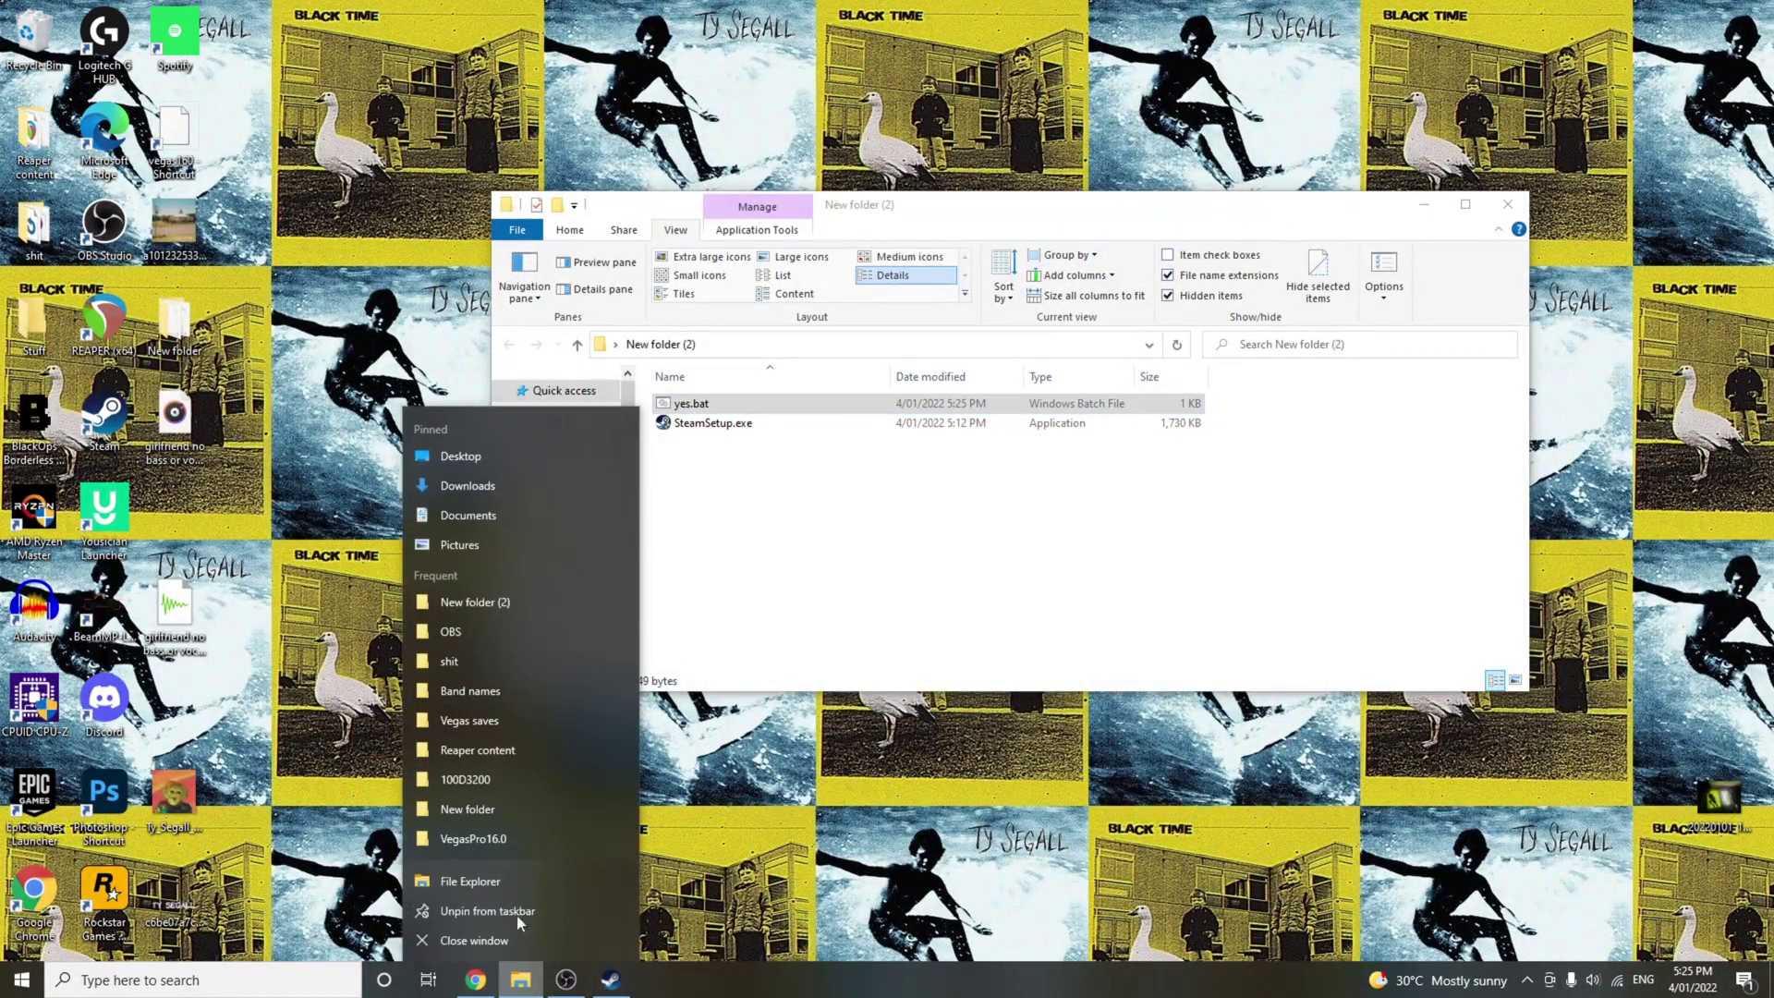
{"action": "left_click", "coordinate": [485, 880]}
{"action": "scroll", "coordinate": [598, 607], "scroll_direction": "down", "scroll_amount": 3}
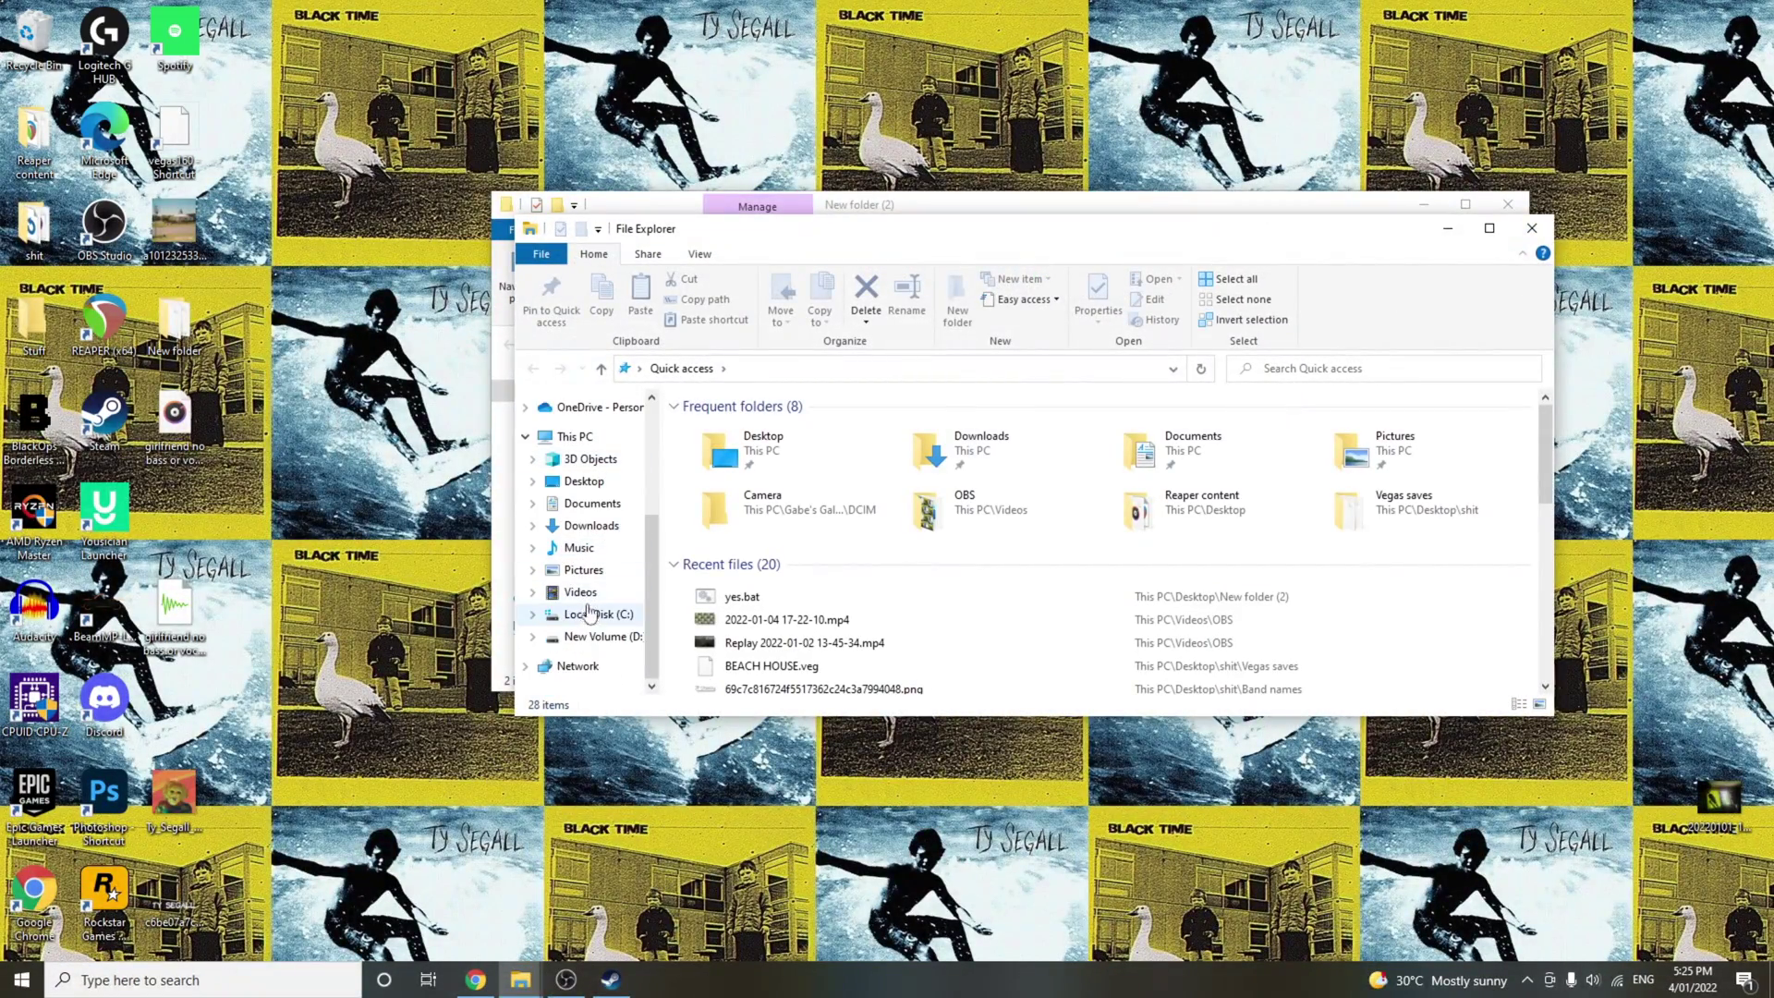
{"action": "left_click", "coordinate": [599, 613]}
Create a folder named yes at the root of C: and return to the Steam installer.
{"action": "right_click", "coordinate": [734, 645]}
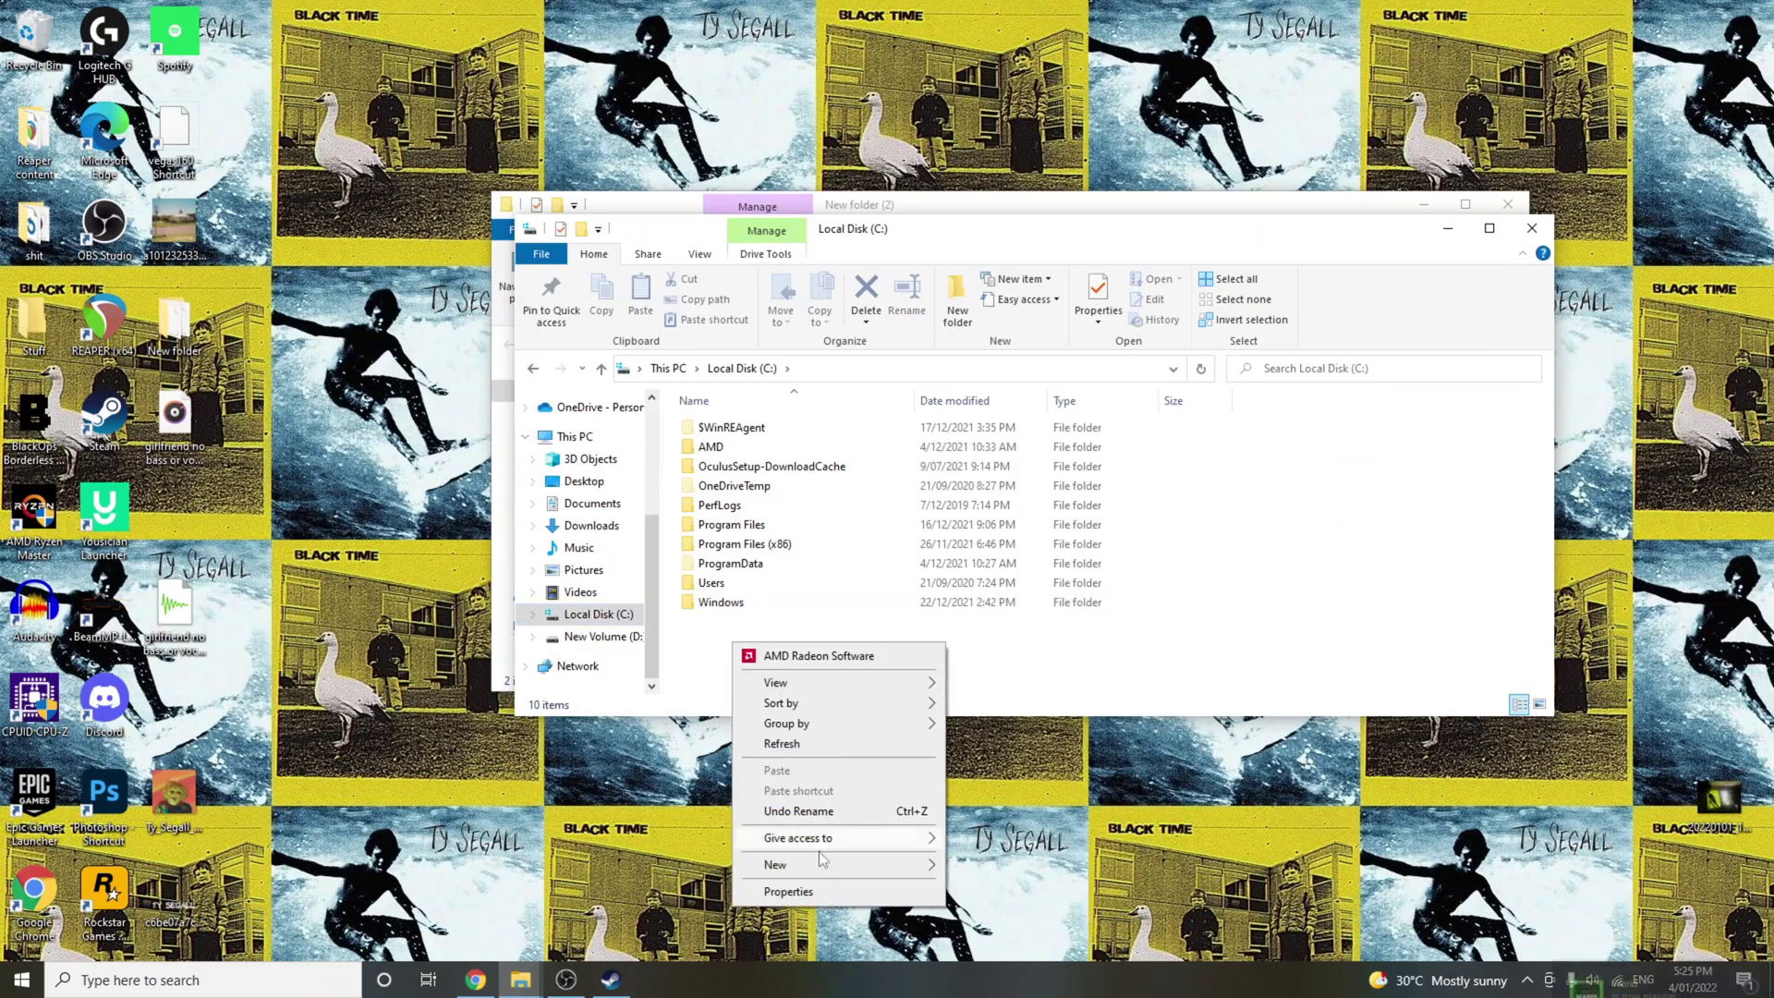
{"action": "mouse_move", "coordinate": [887, 865]}
{"action": "left_click", "coordinate": [981, 867]}
{"action": "type", "text": "yes"}
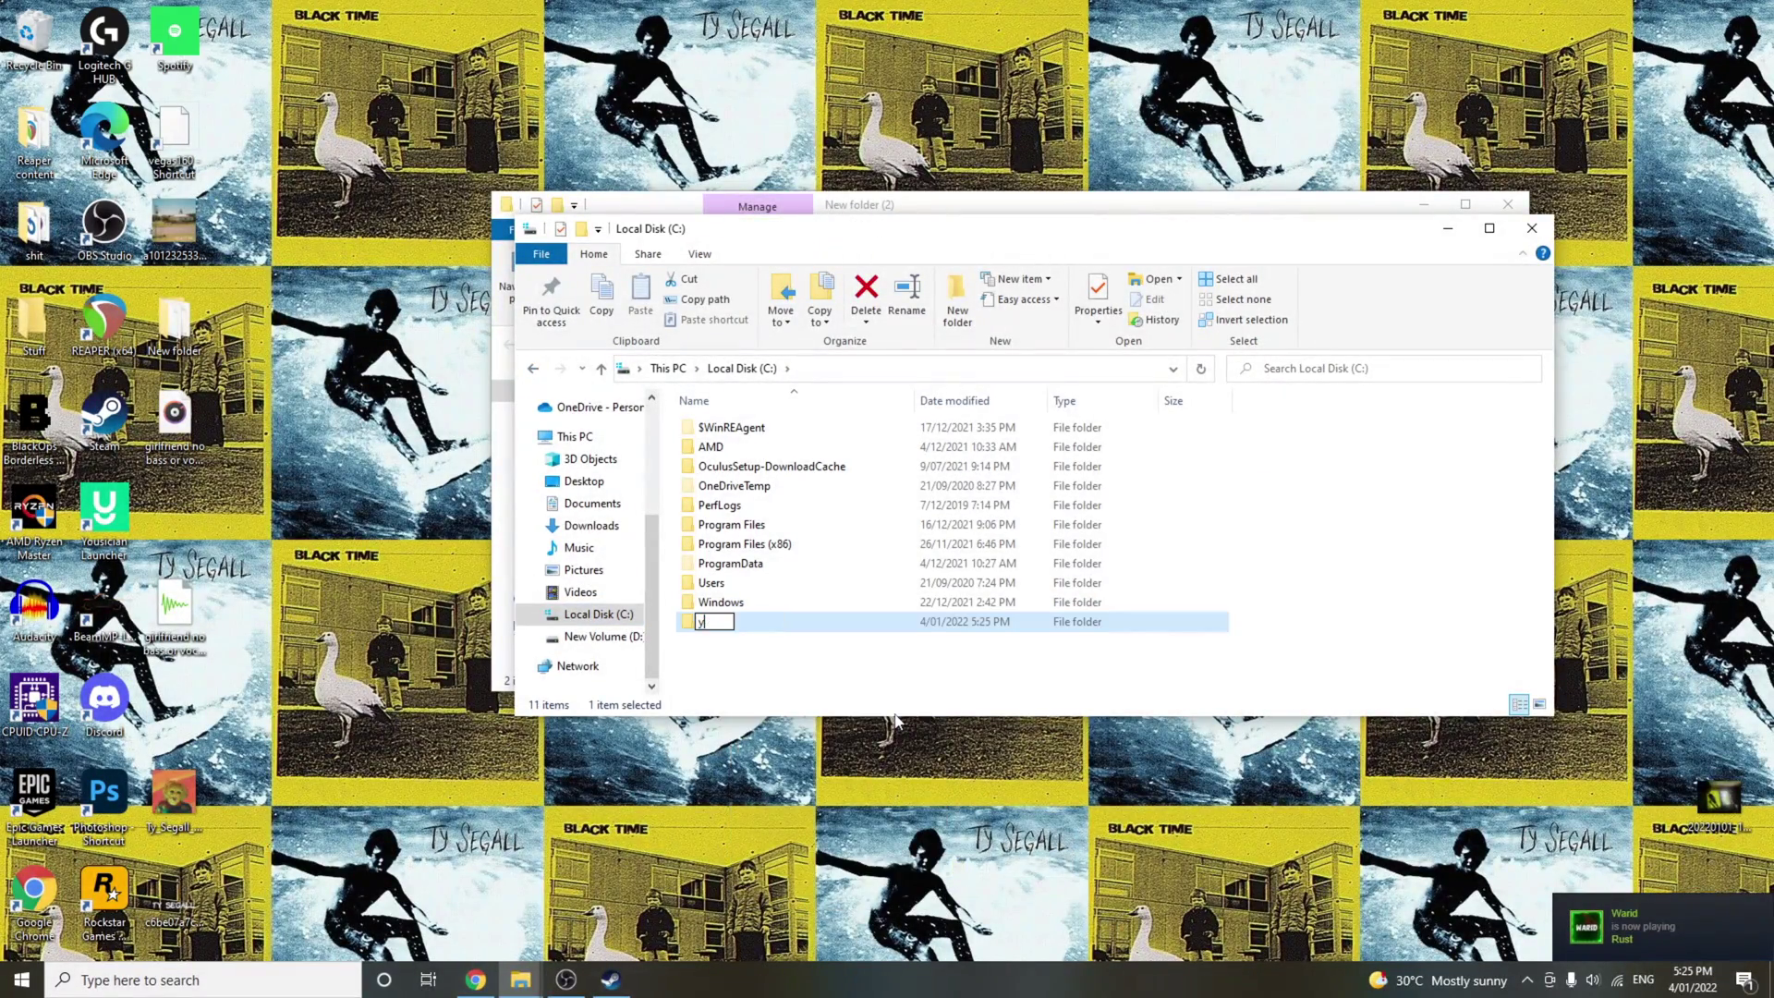
{"action": "key", "text": "Return"}
{"action": "left_click", "coordinate": [1291, 212]}
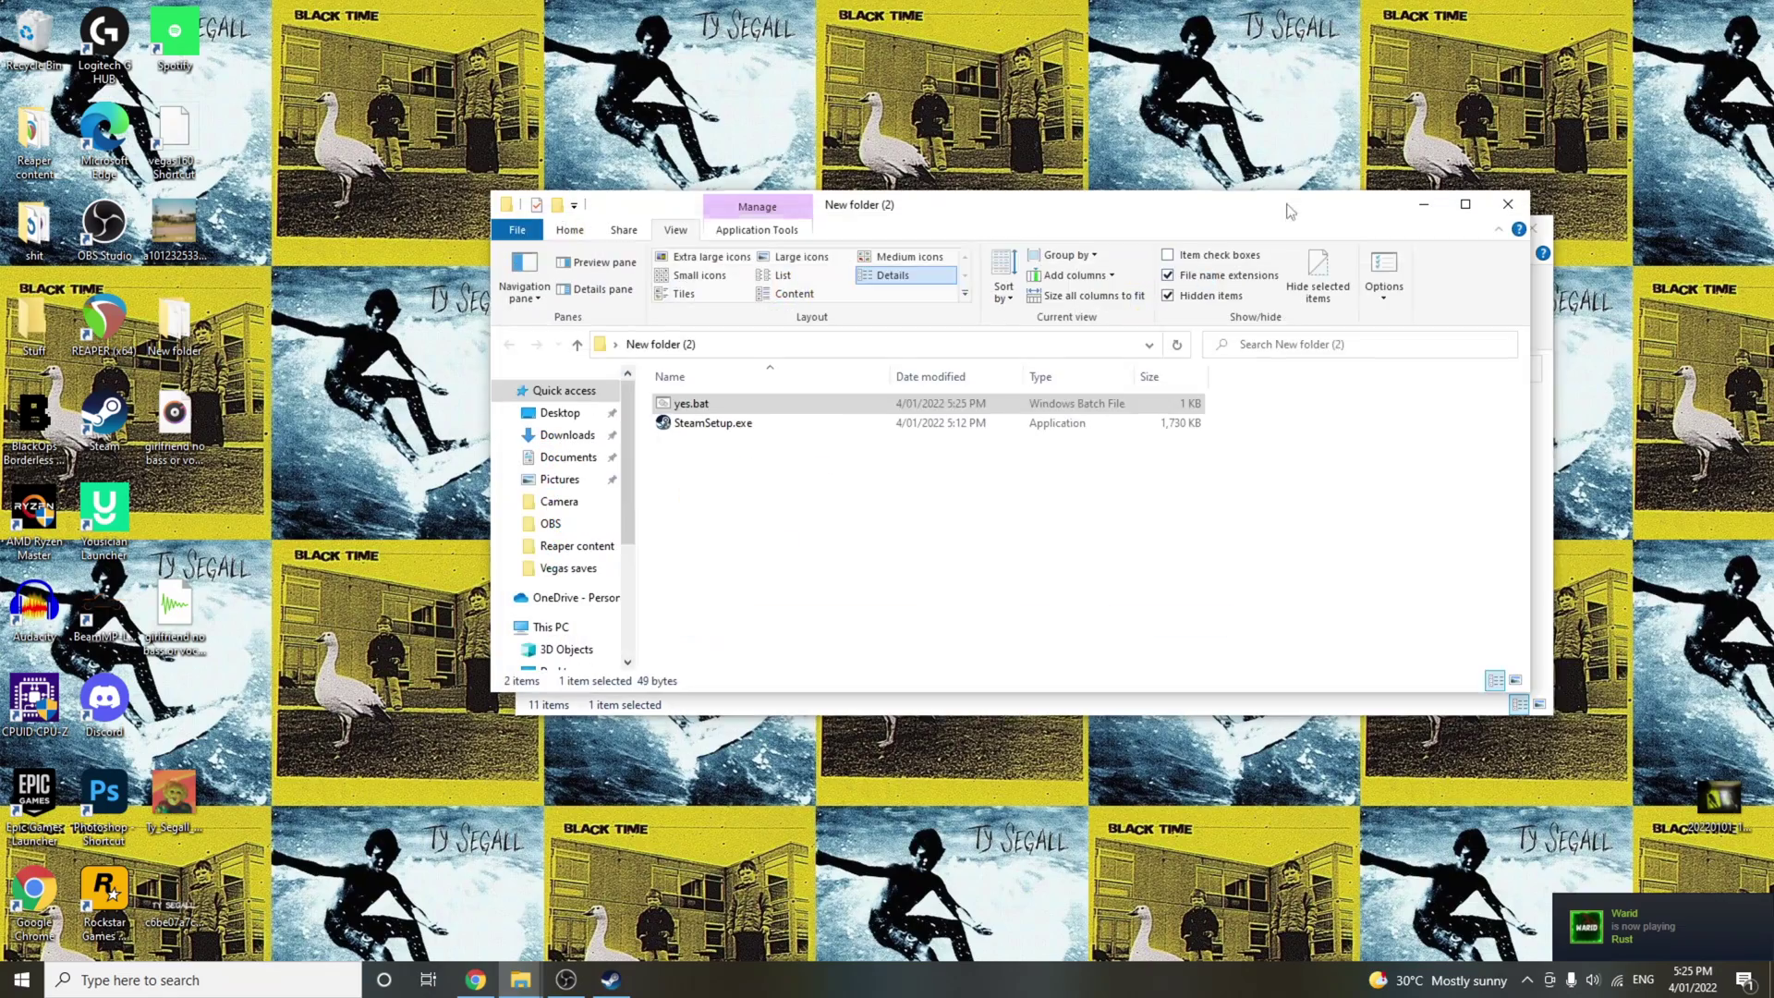
{"action": "key", "text": "Return"}
Browse to C:\yes as the Steam install folder, then cancel Steam Setup.
{"action": "left_click", "coordinate": [1026, 513]}
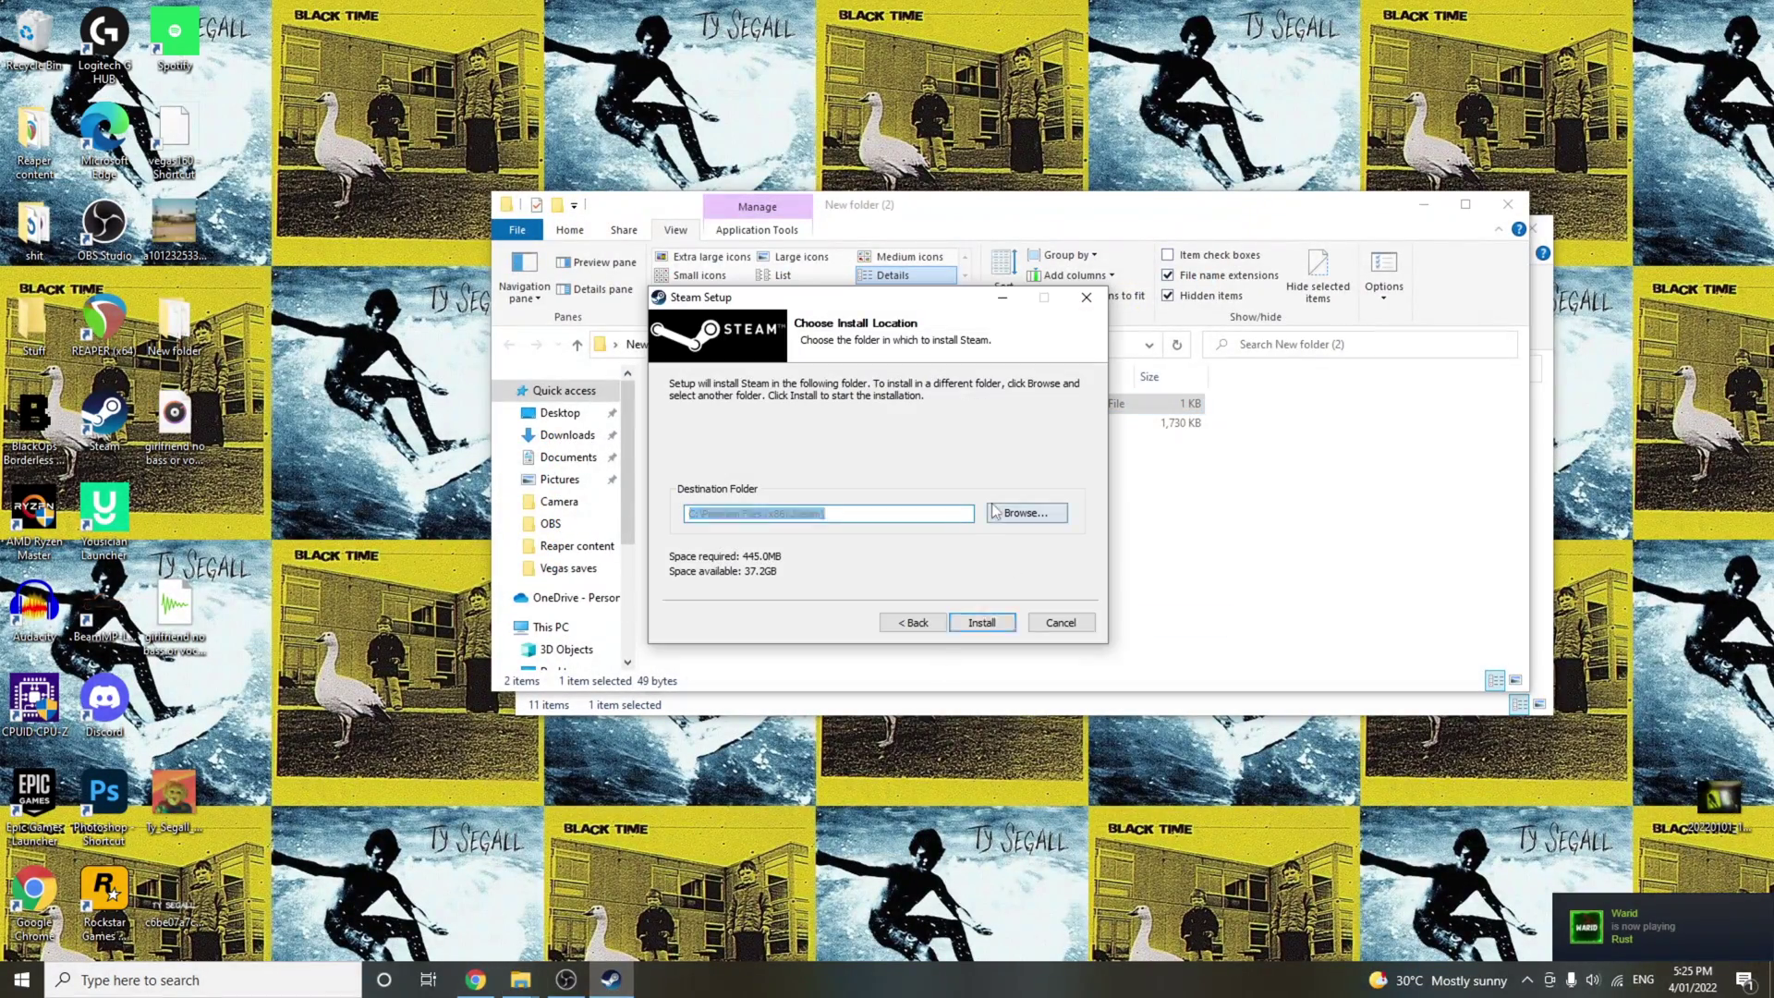
{"action": "scroll", "coordinate": [825, 540], "scroll_direction": "down", "scroll_amount": 10}
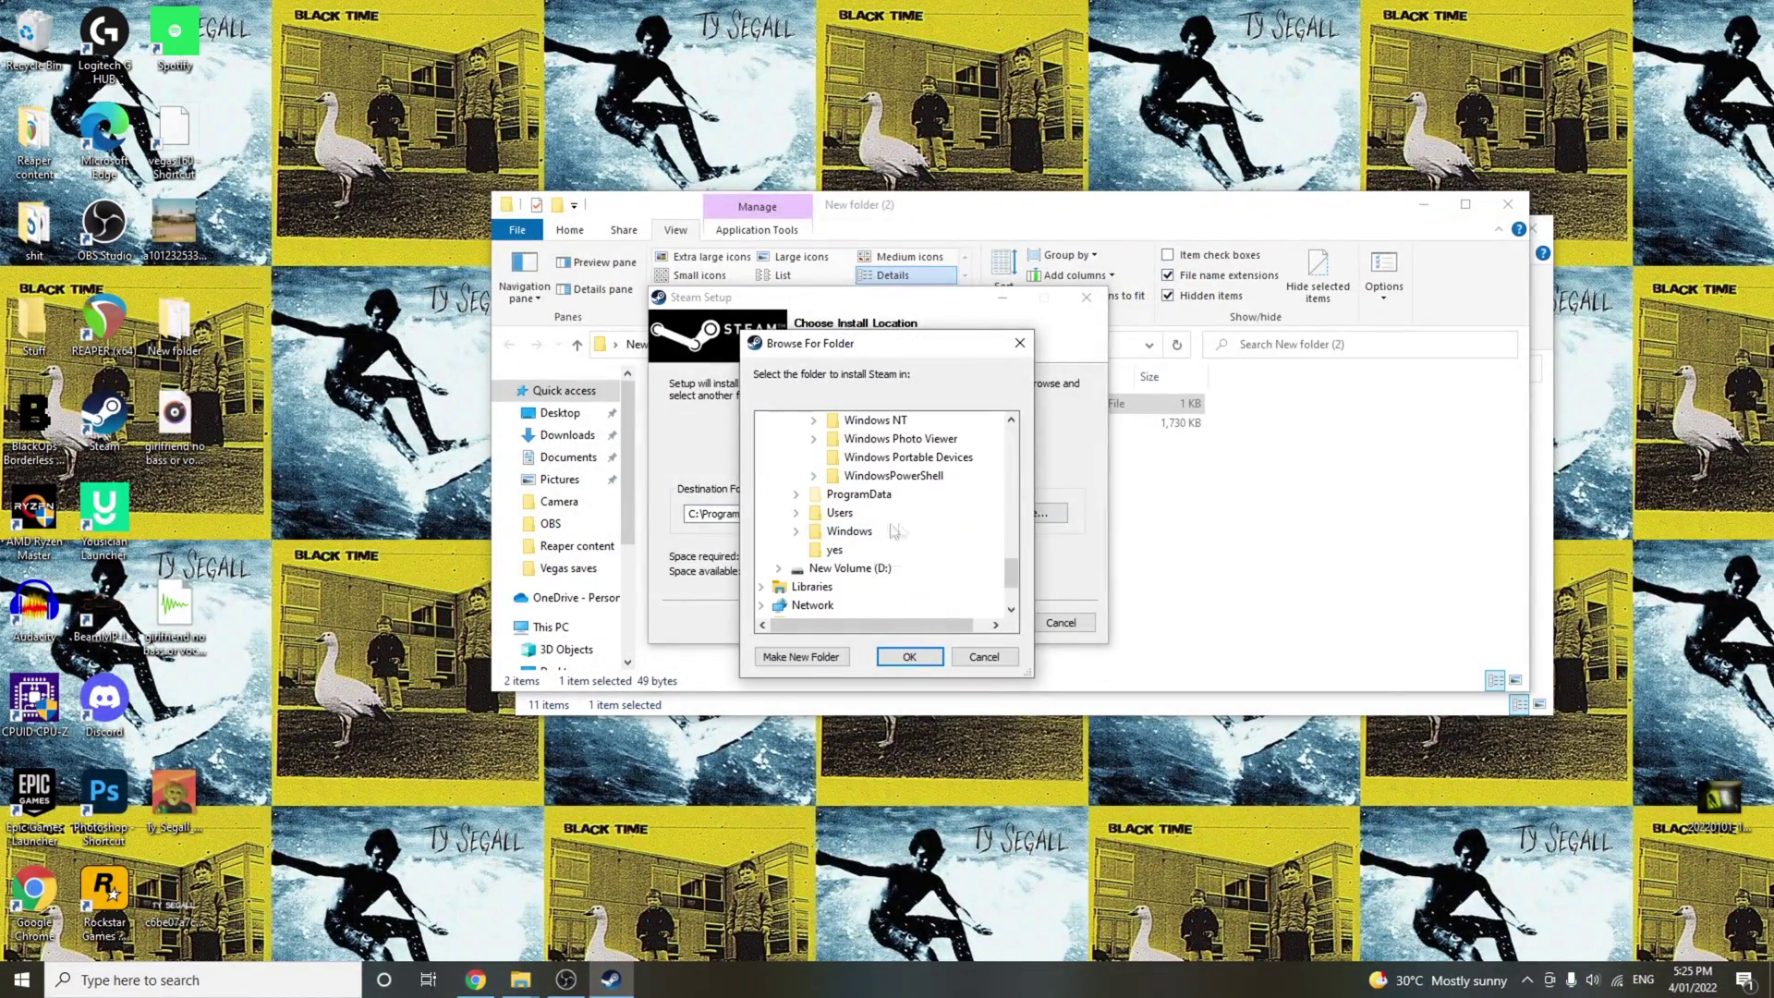
{"action": "left_click", "coordinate": [836, 549]}
{"action": "left_click", "coordinate": [909, 656]}
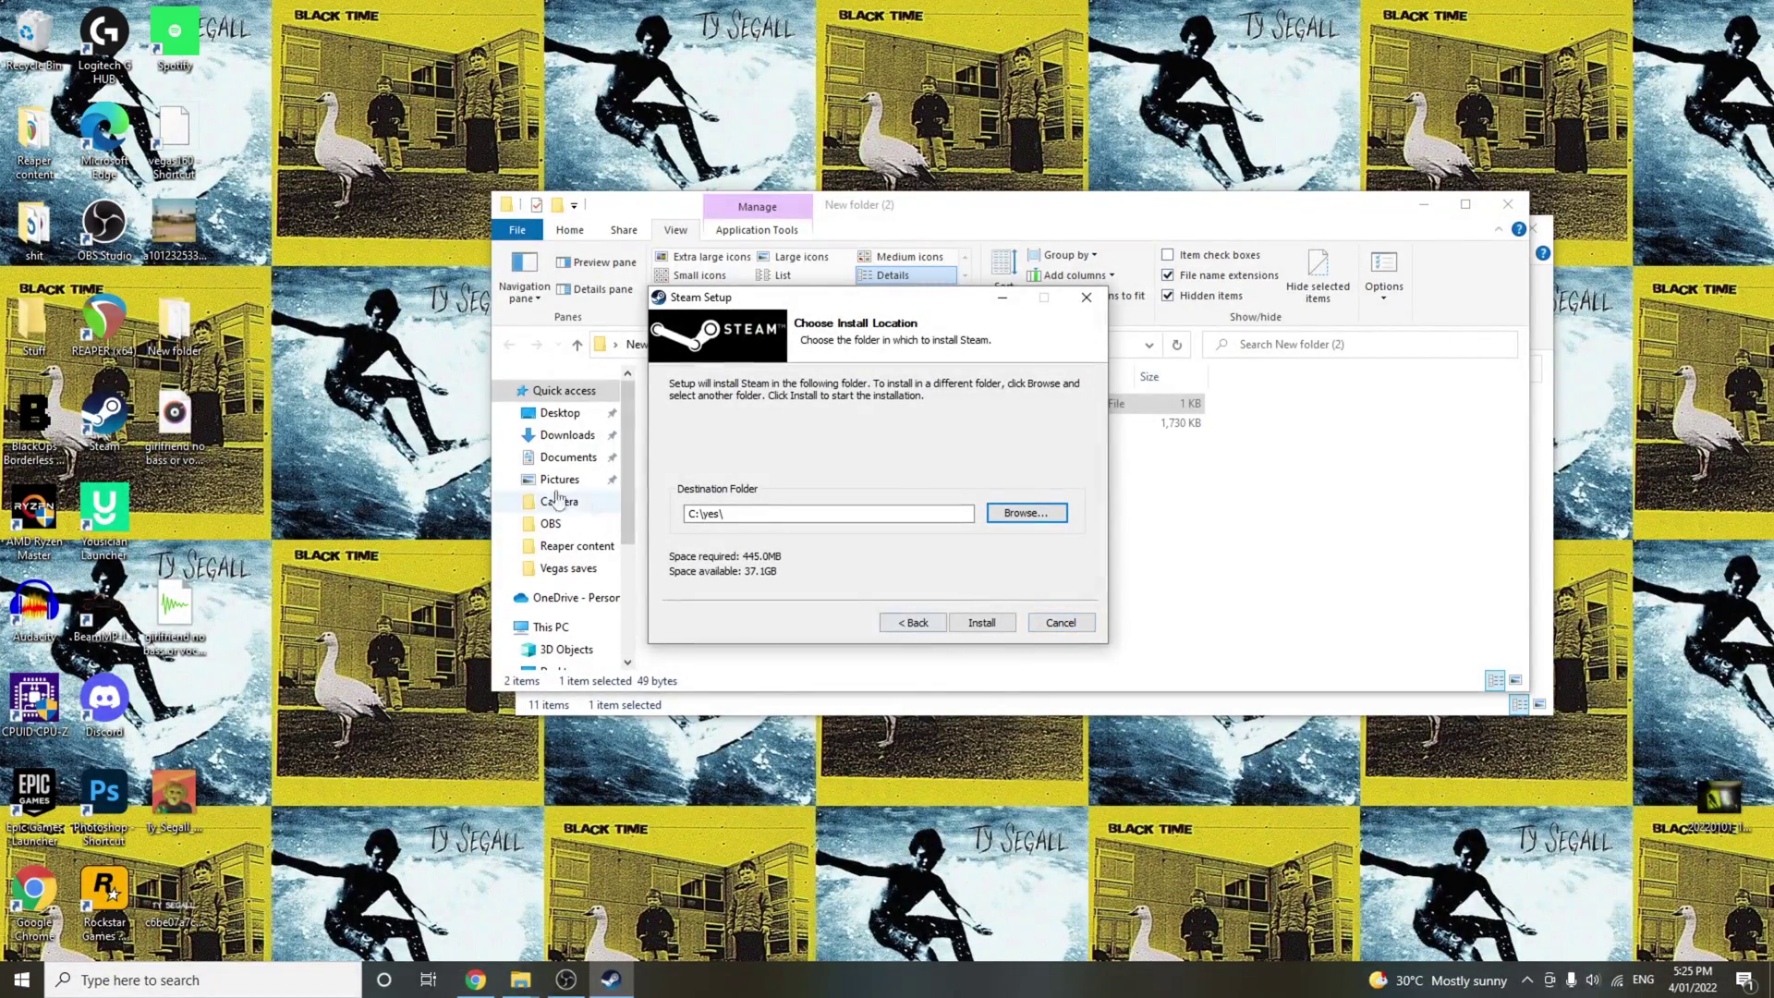
{"action": "scroll", "coordinate": [569, 591], "scroll_direction": "down", "scroll_amount": 3}
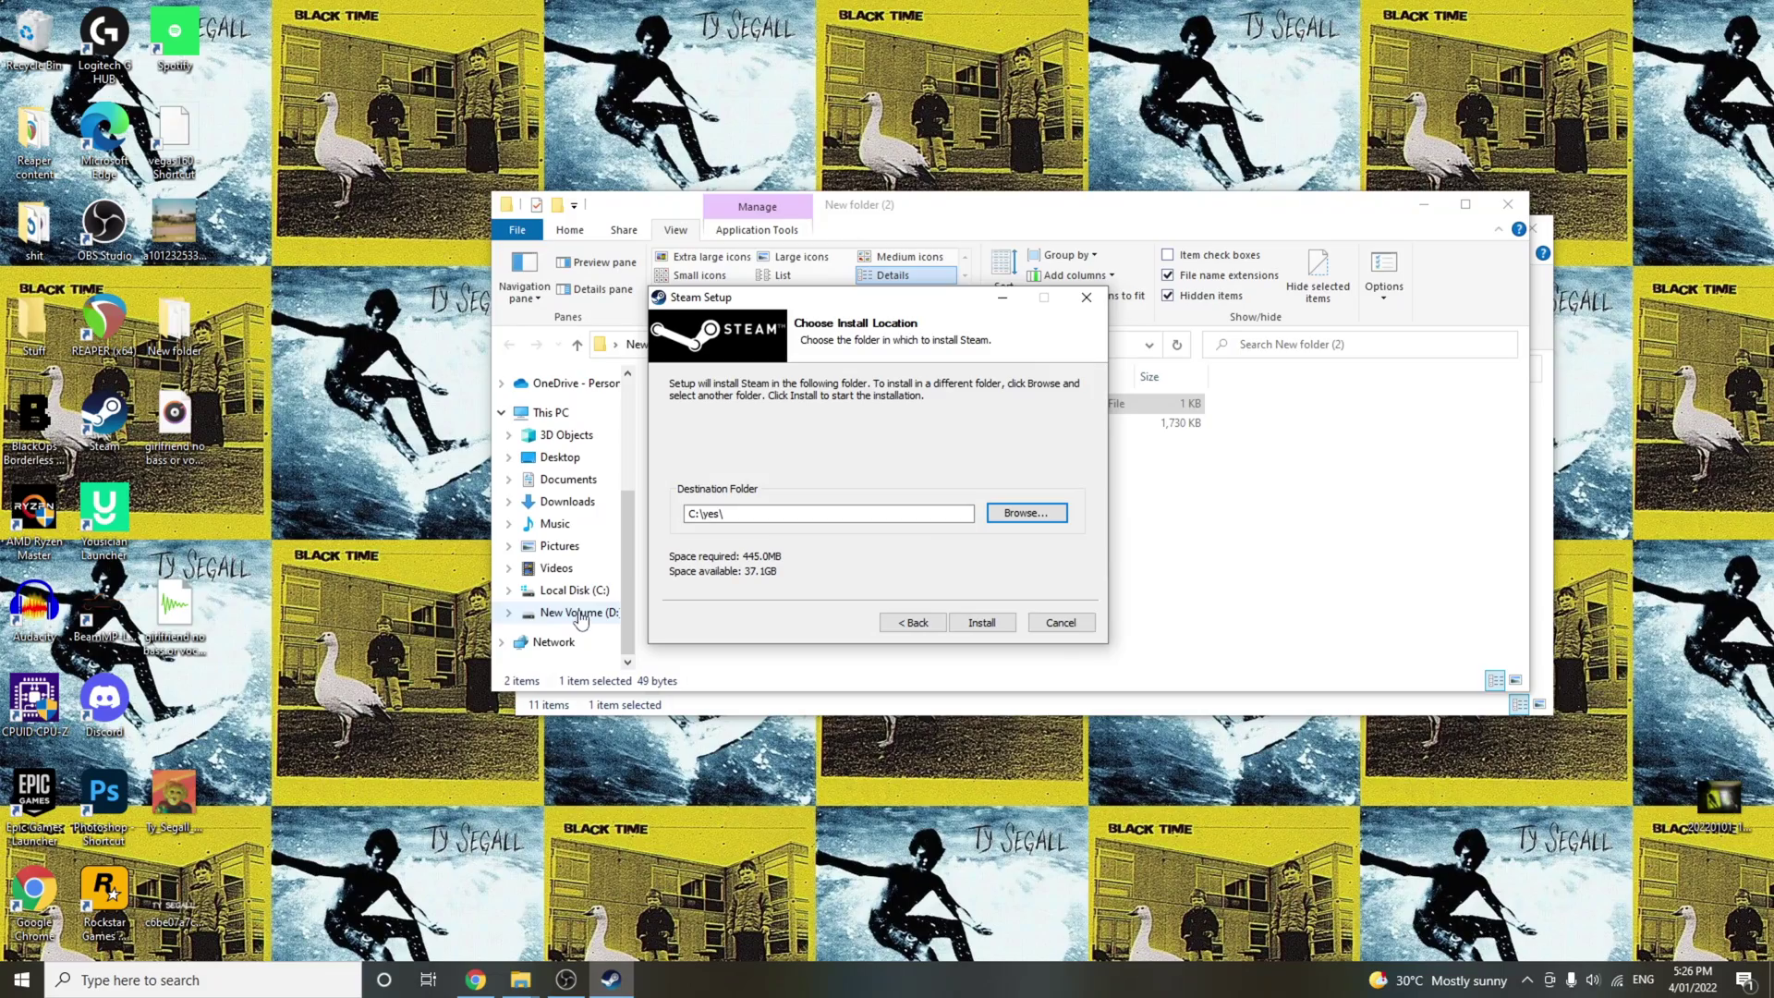
{"action": "left_click", "coordinate": [1056, 623]}
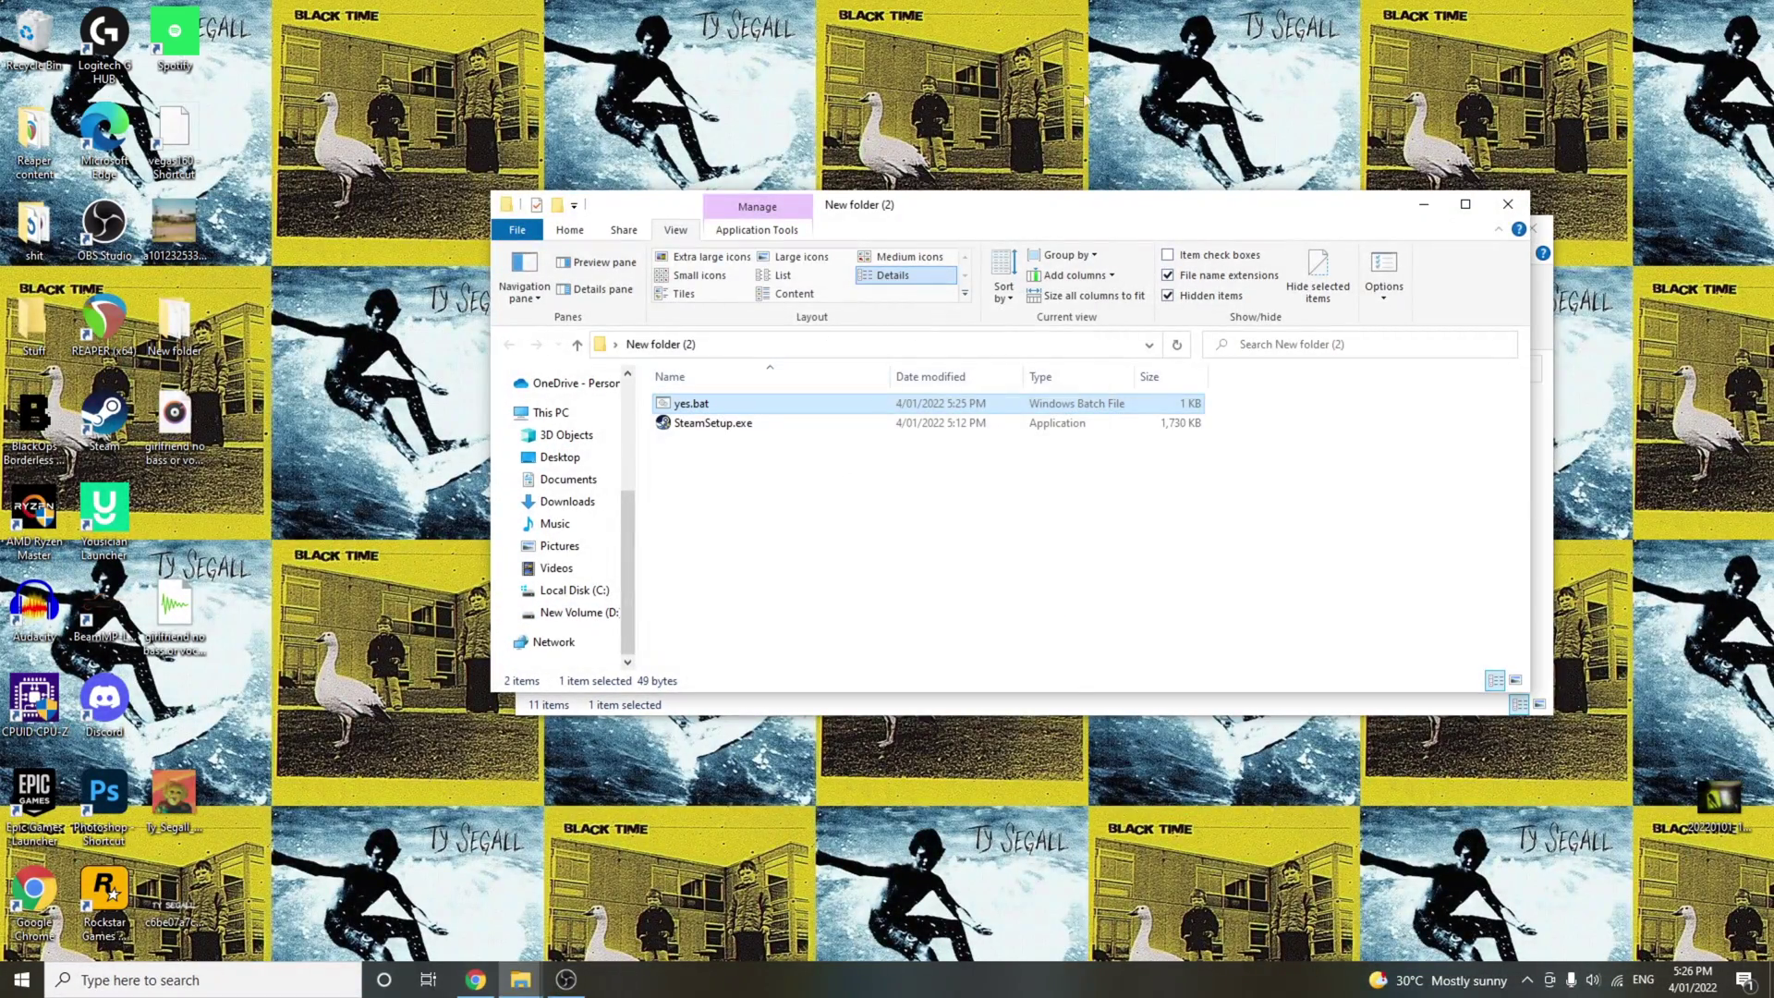
Close both Explorer windows, view and close the Steam Error image, then open another desktop image.
{"action": "left_click", "coordinate": [1508, 204]}
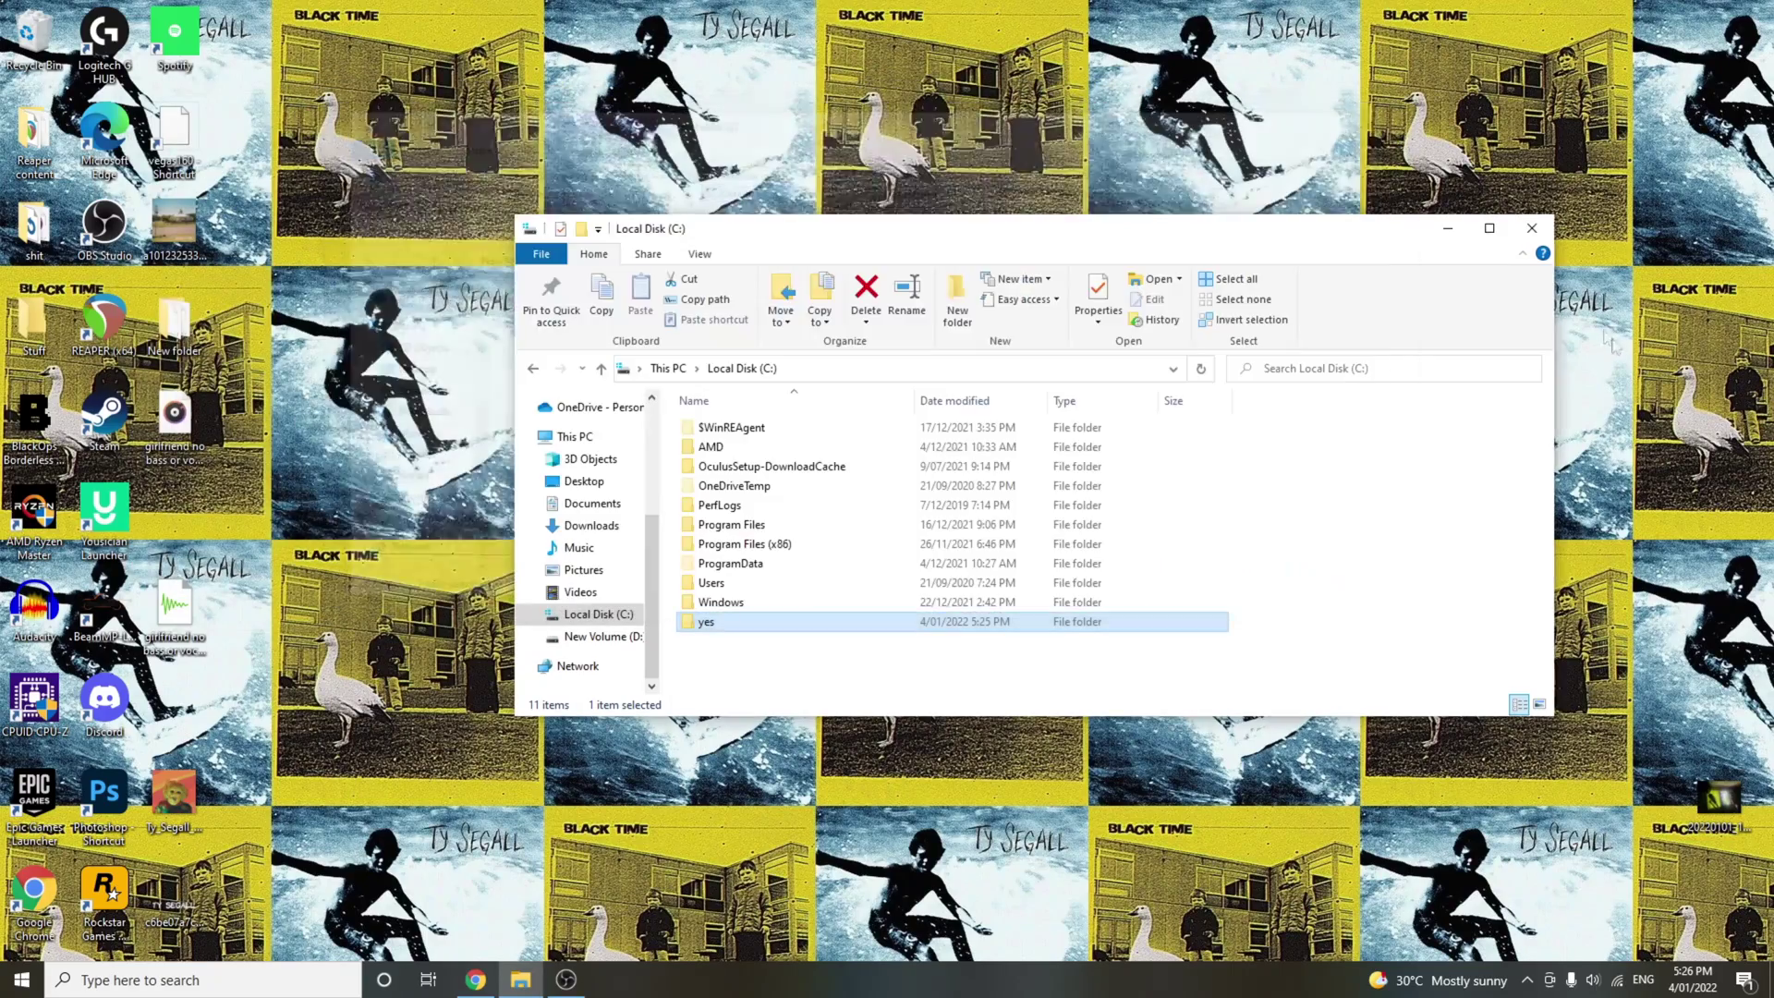
{"action": "left_click", "coordinate": [1532, 228]}
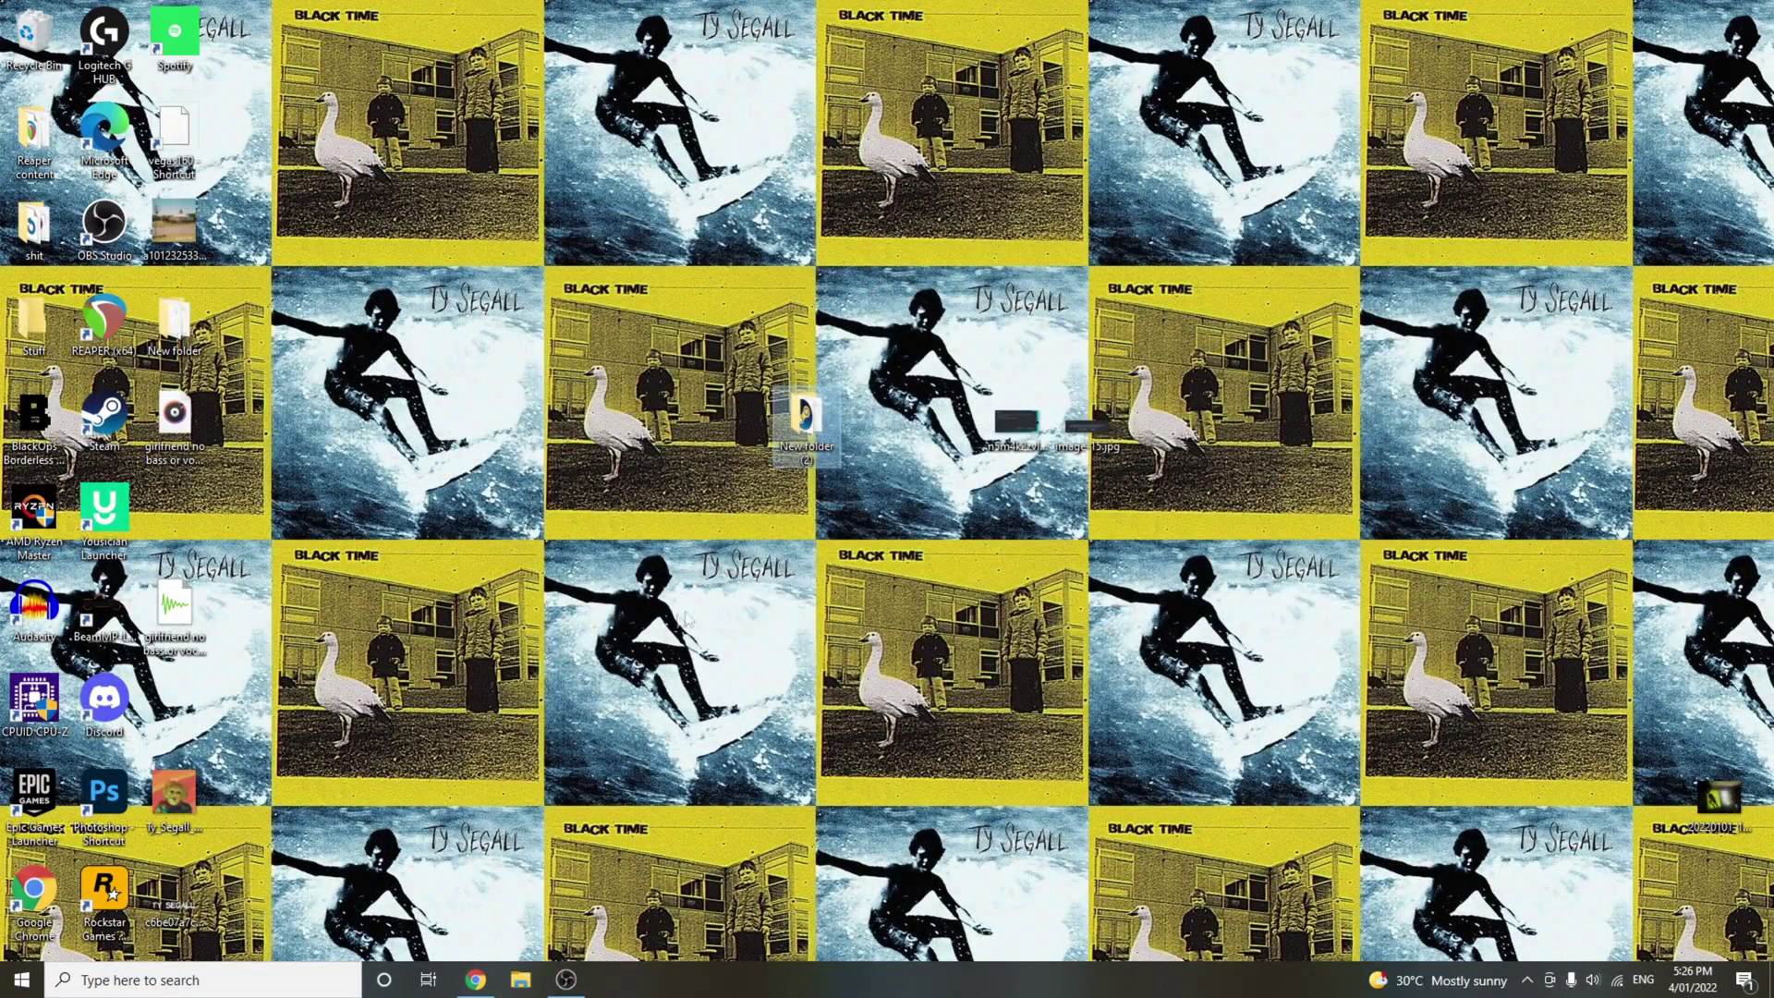
{"action": "left_click", "coordinate": [880, 617]}
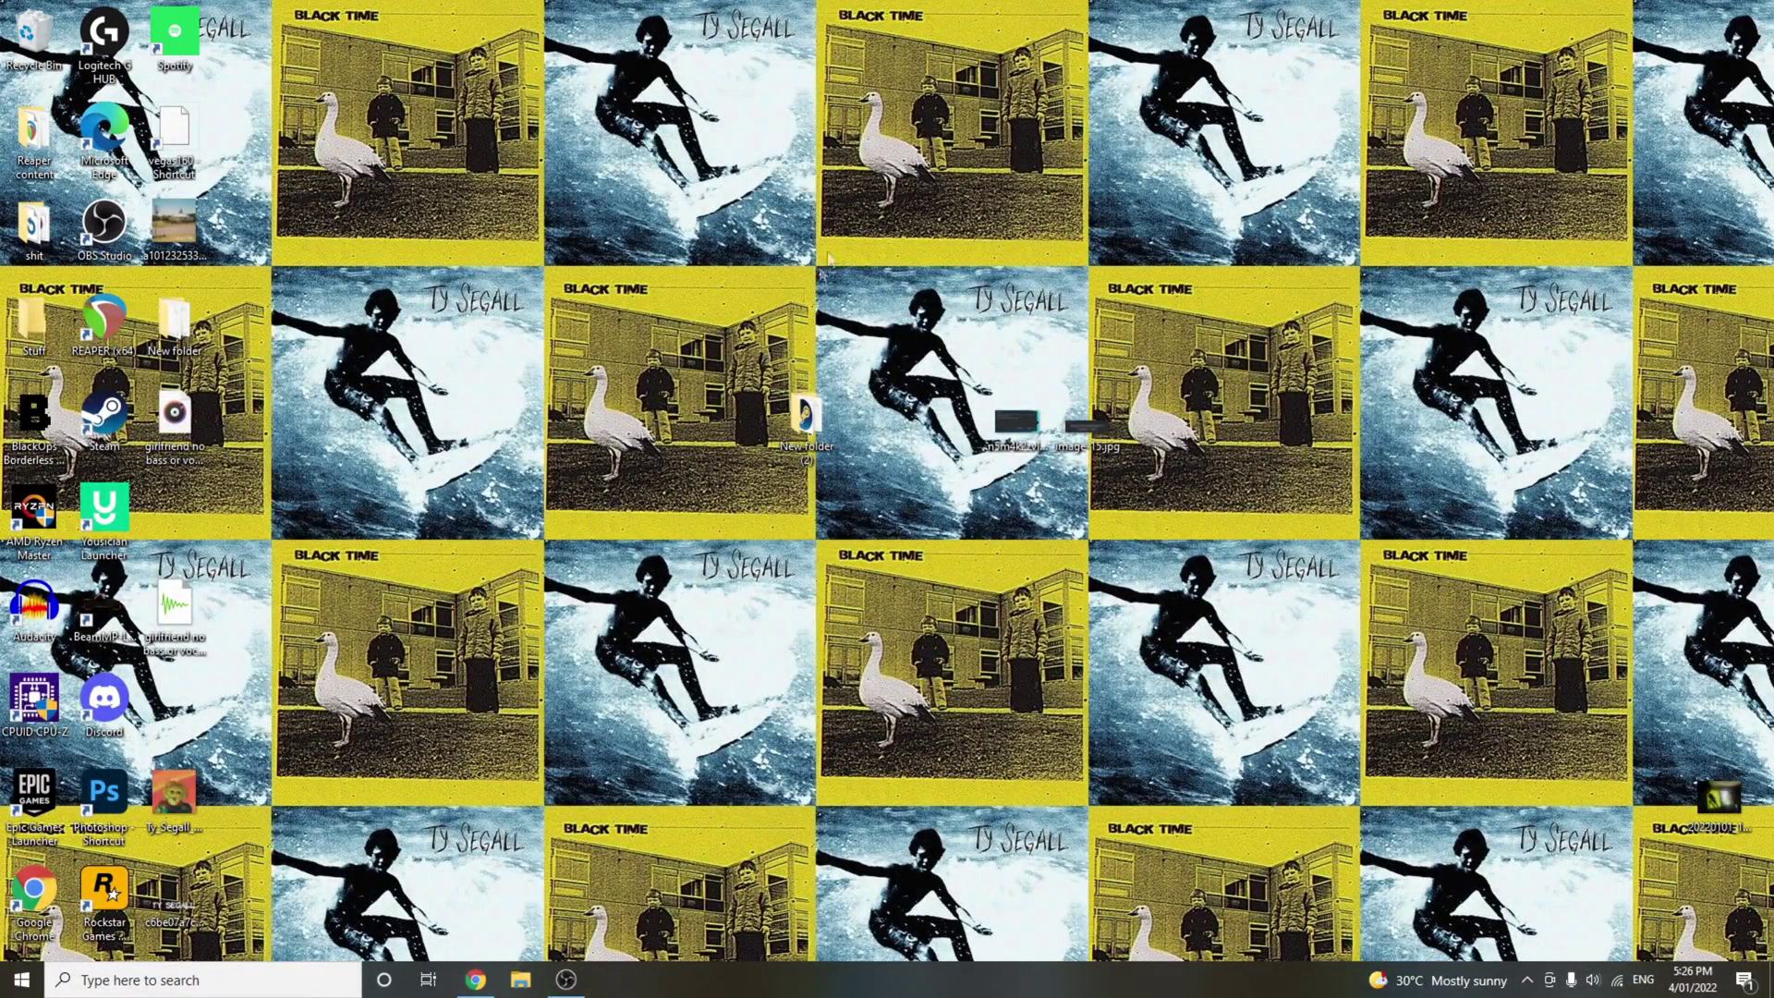
{"action": "double_click", "coordinate": [997, 424]}
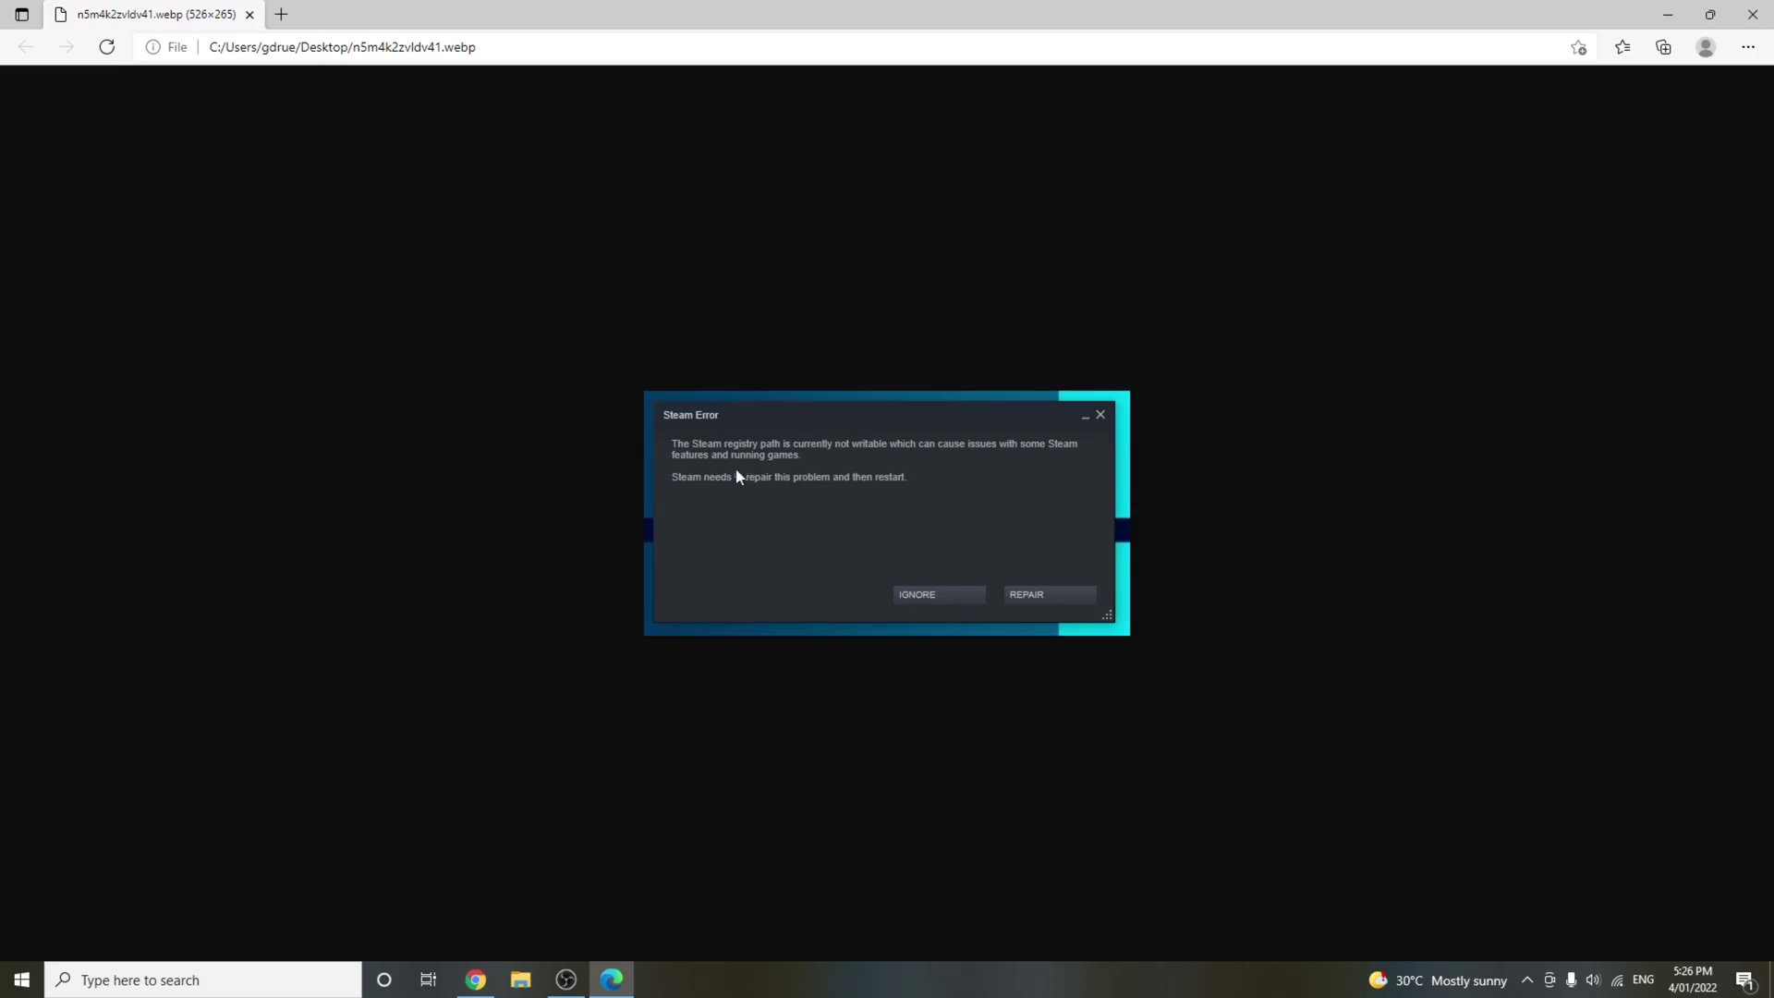
{"action": "left_click", "coordinate": [1754, 14]}
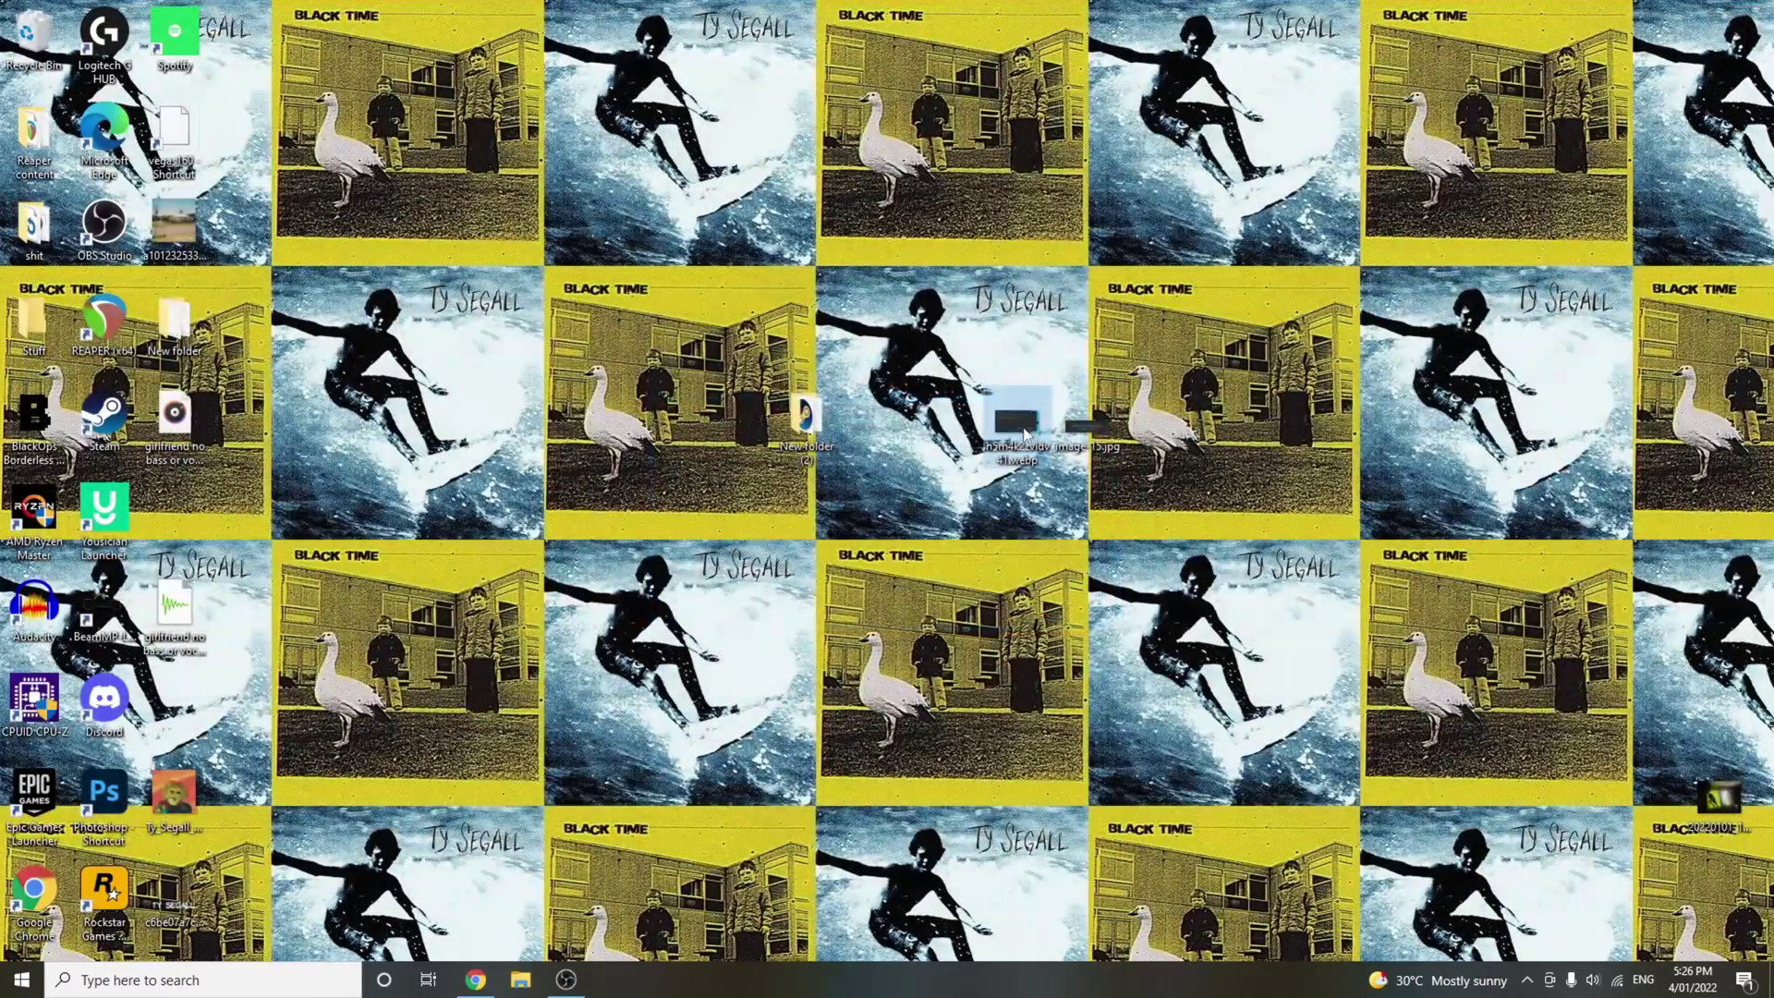
{"action": "double_click", "coordinate": [1107, 432]}
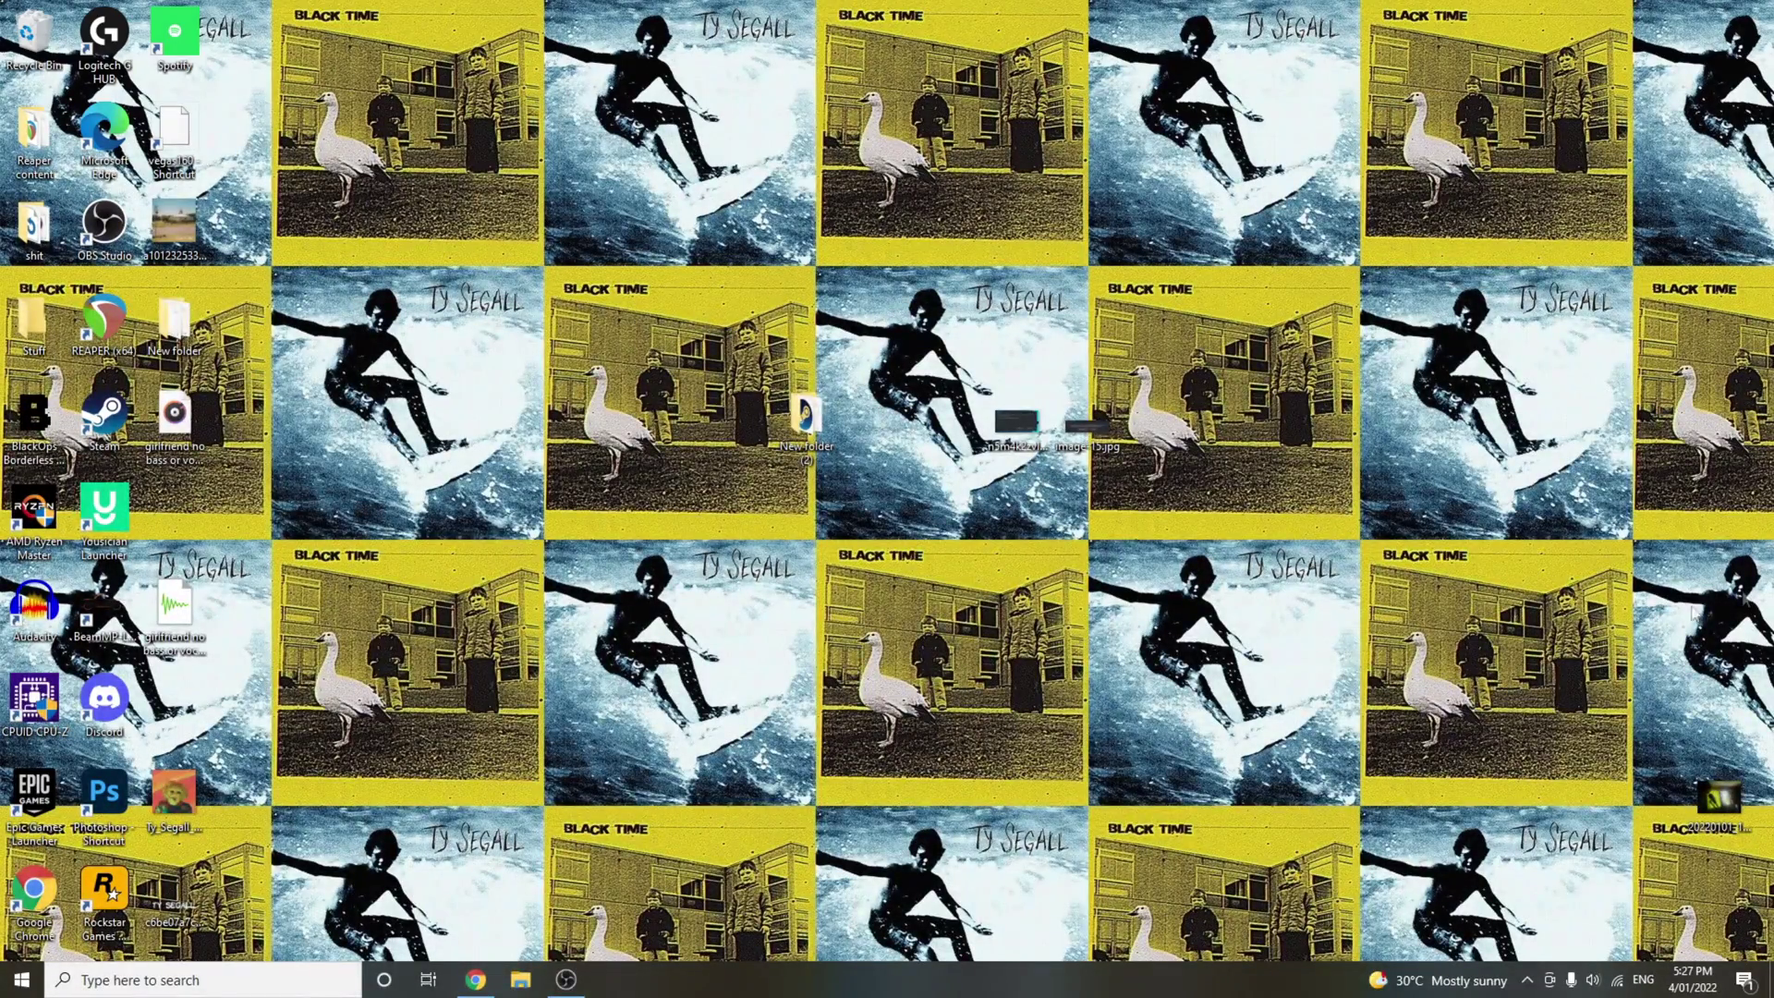
End Steam Client Service (32 bit) and Steam (32 bit) in Task Manager, then close it.
{"action": "right_click", "coordinate": [712, 591]}
{"action": "right_click", "coordinate": [689, 979]}
{"action": "left_click", "coordinate": [767, 907]}
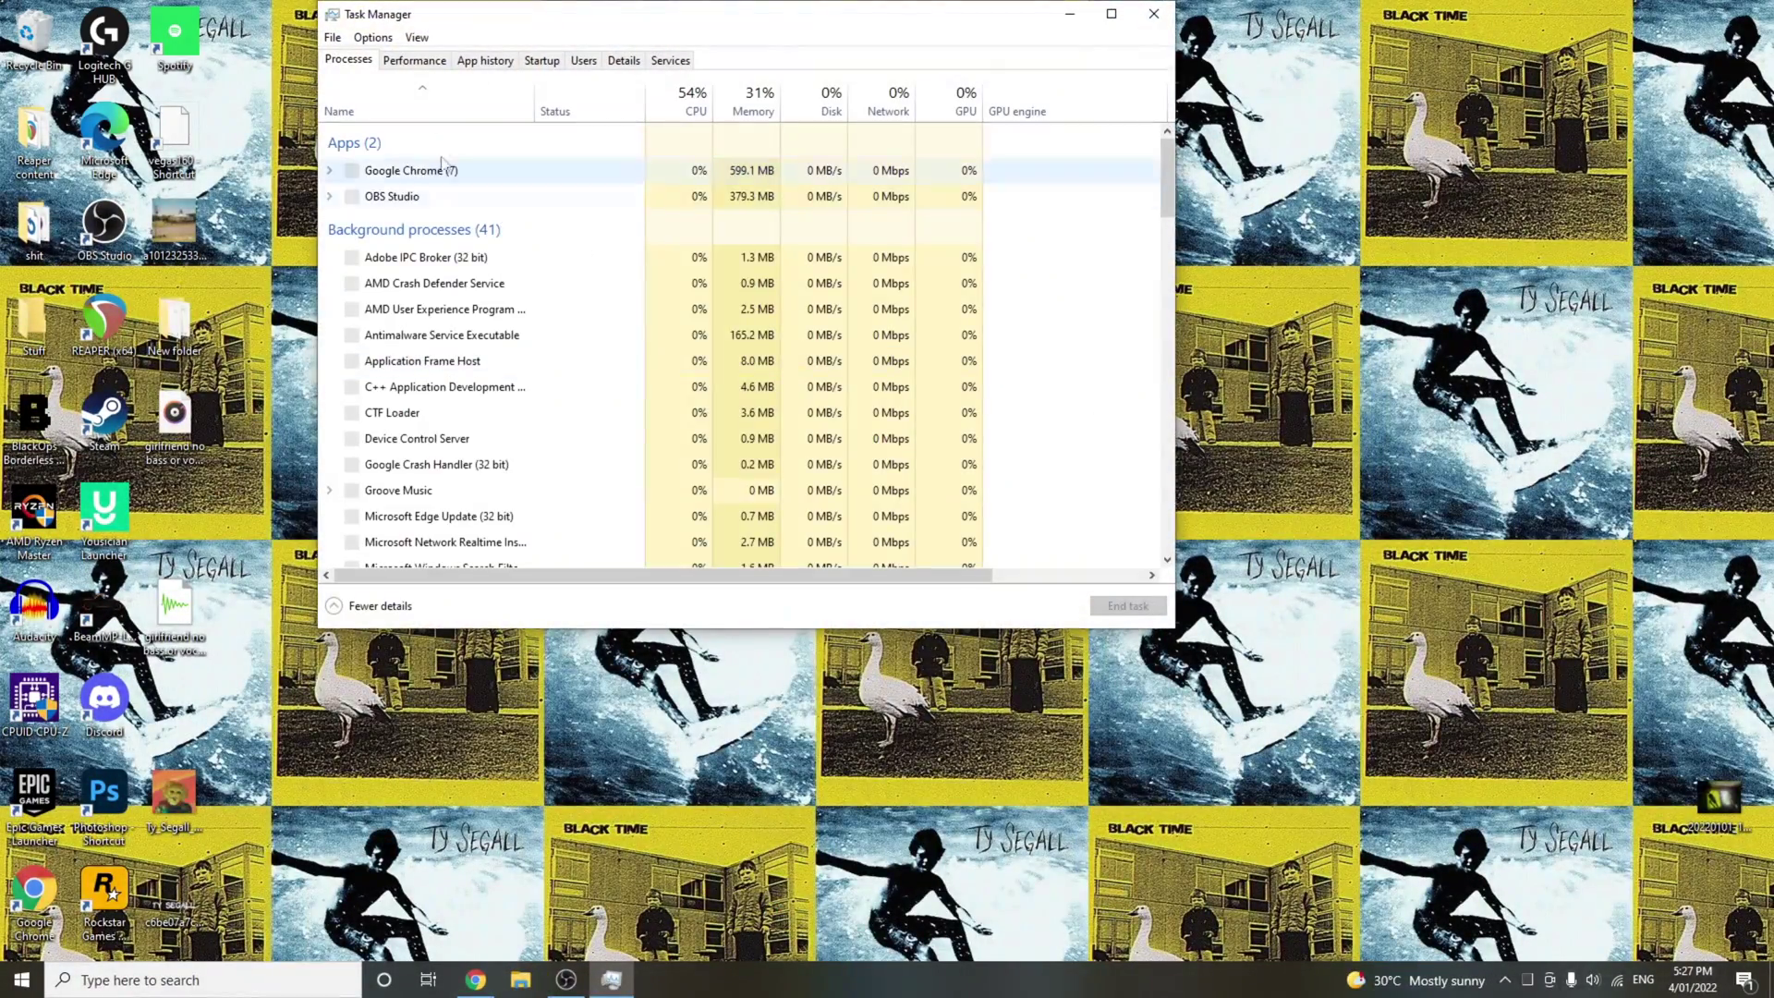
{"action": "scroll", "coordinate": [477, 239], "scroll_direction": "down", "scroll_amount": 18}
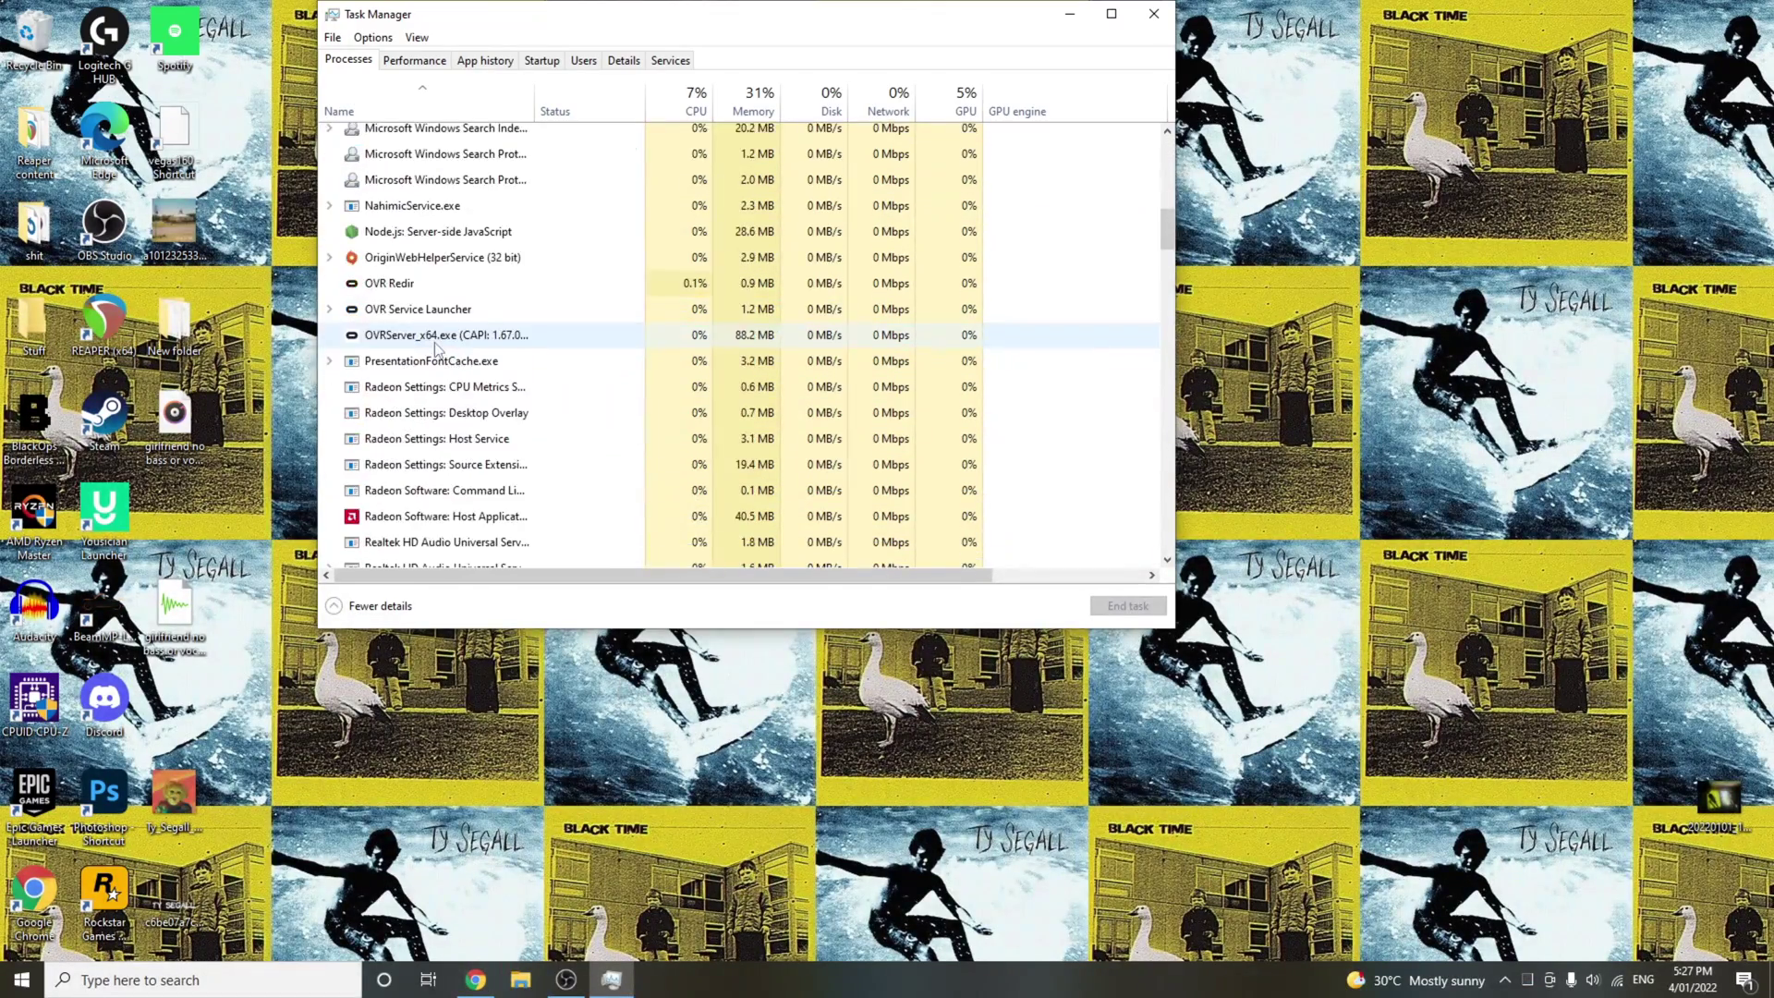
{"action": "left_click", "coordinate": [399, 331]}
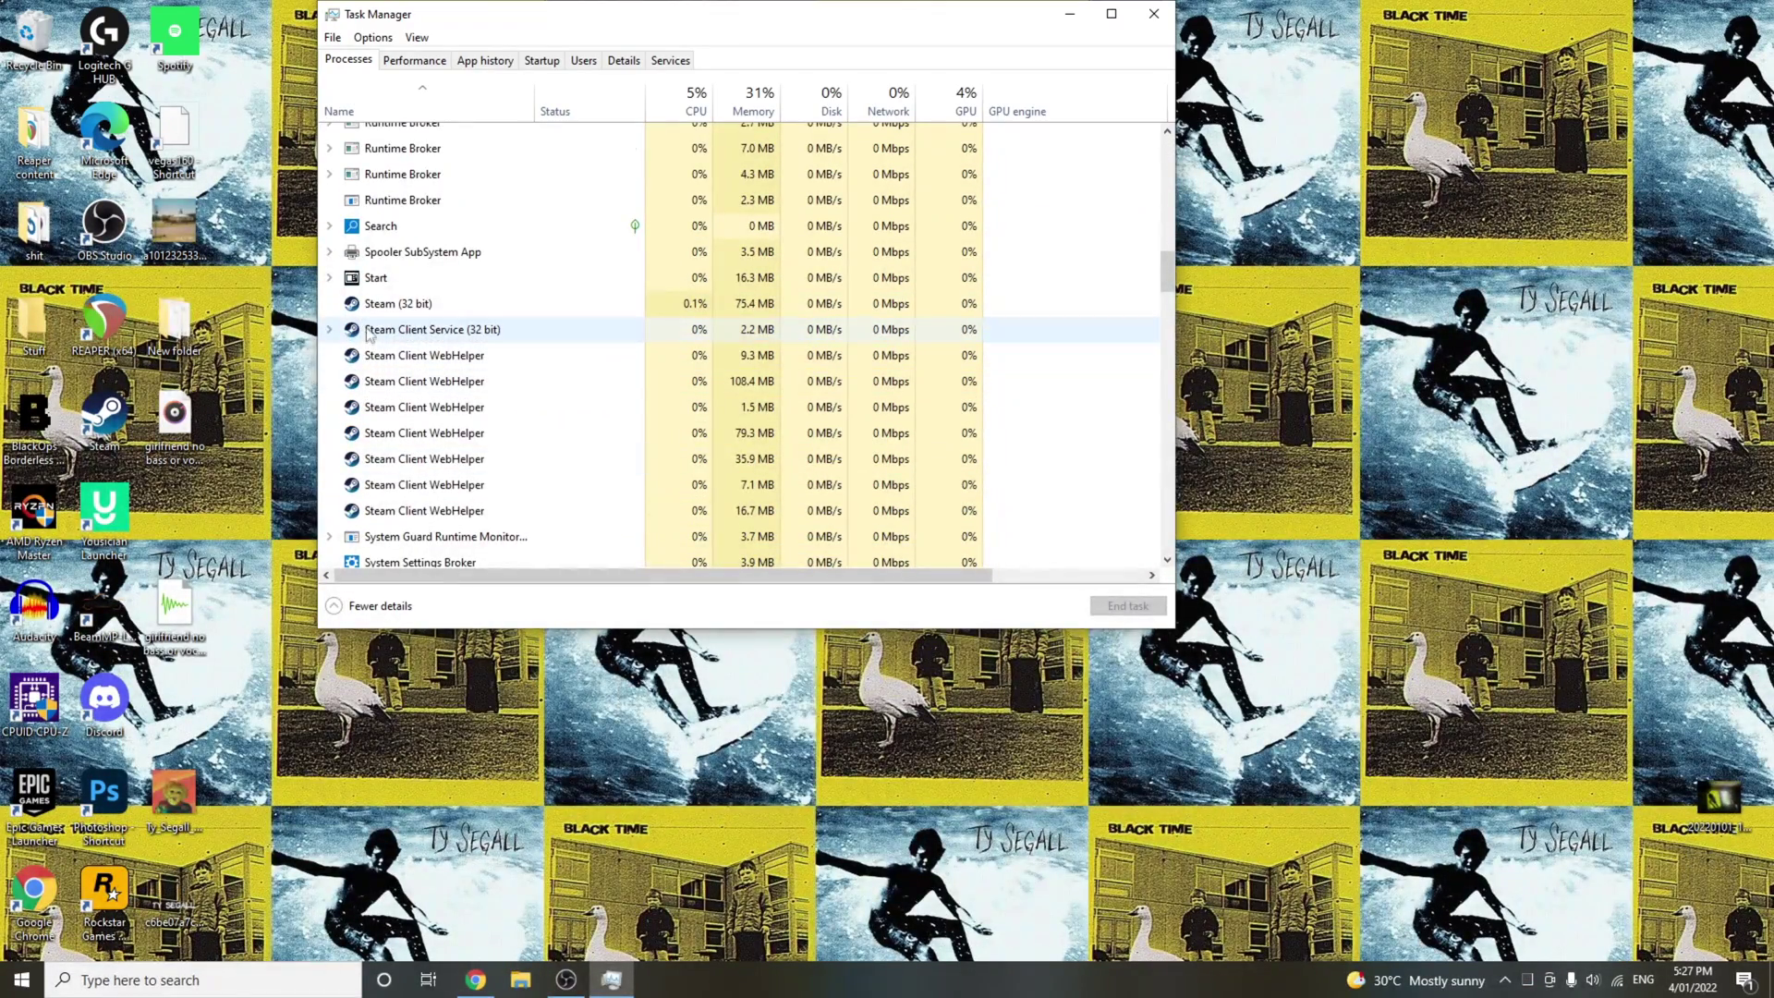
{"action": "left_click", "coordinate": [1160, 610]}
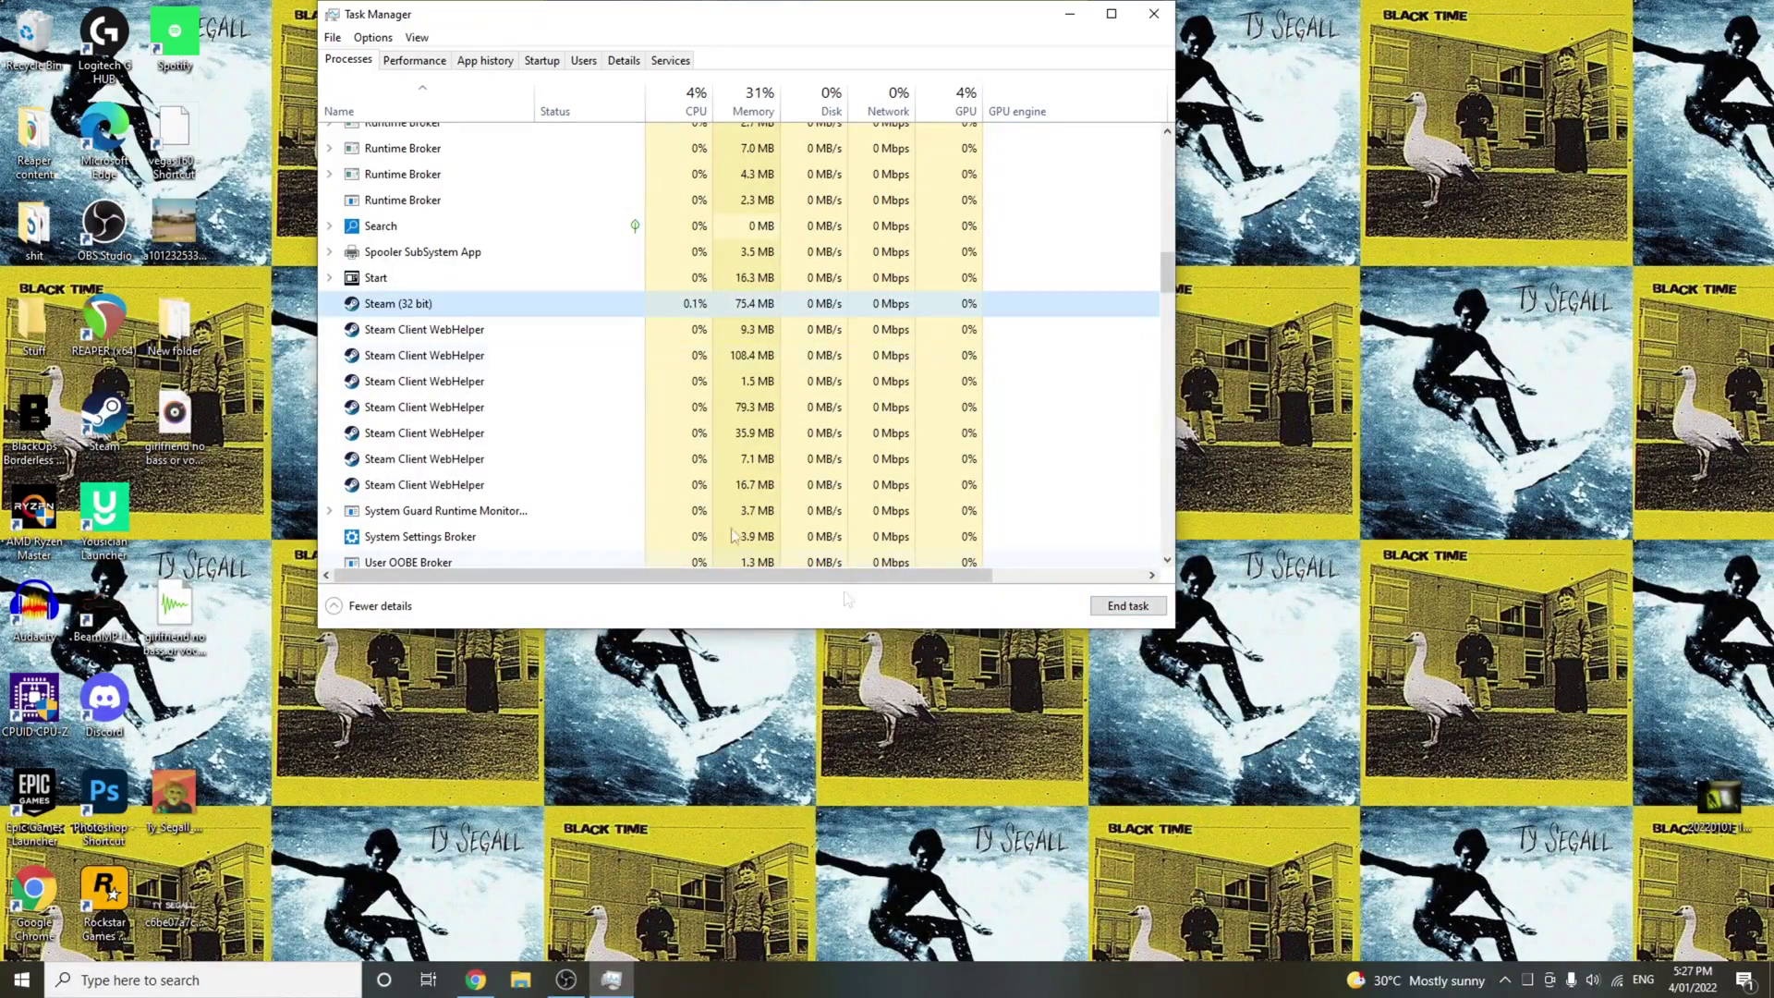
{"action": "left_click", "coordinate": [1094, 608]}
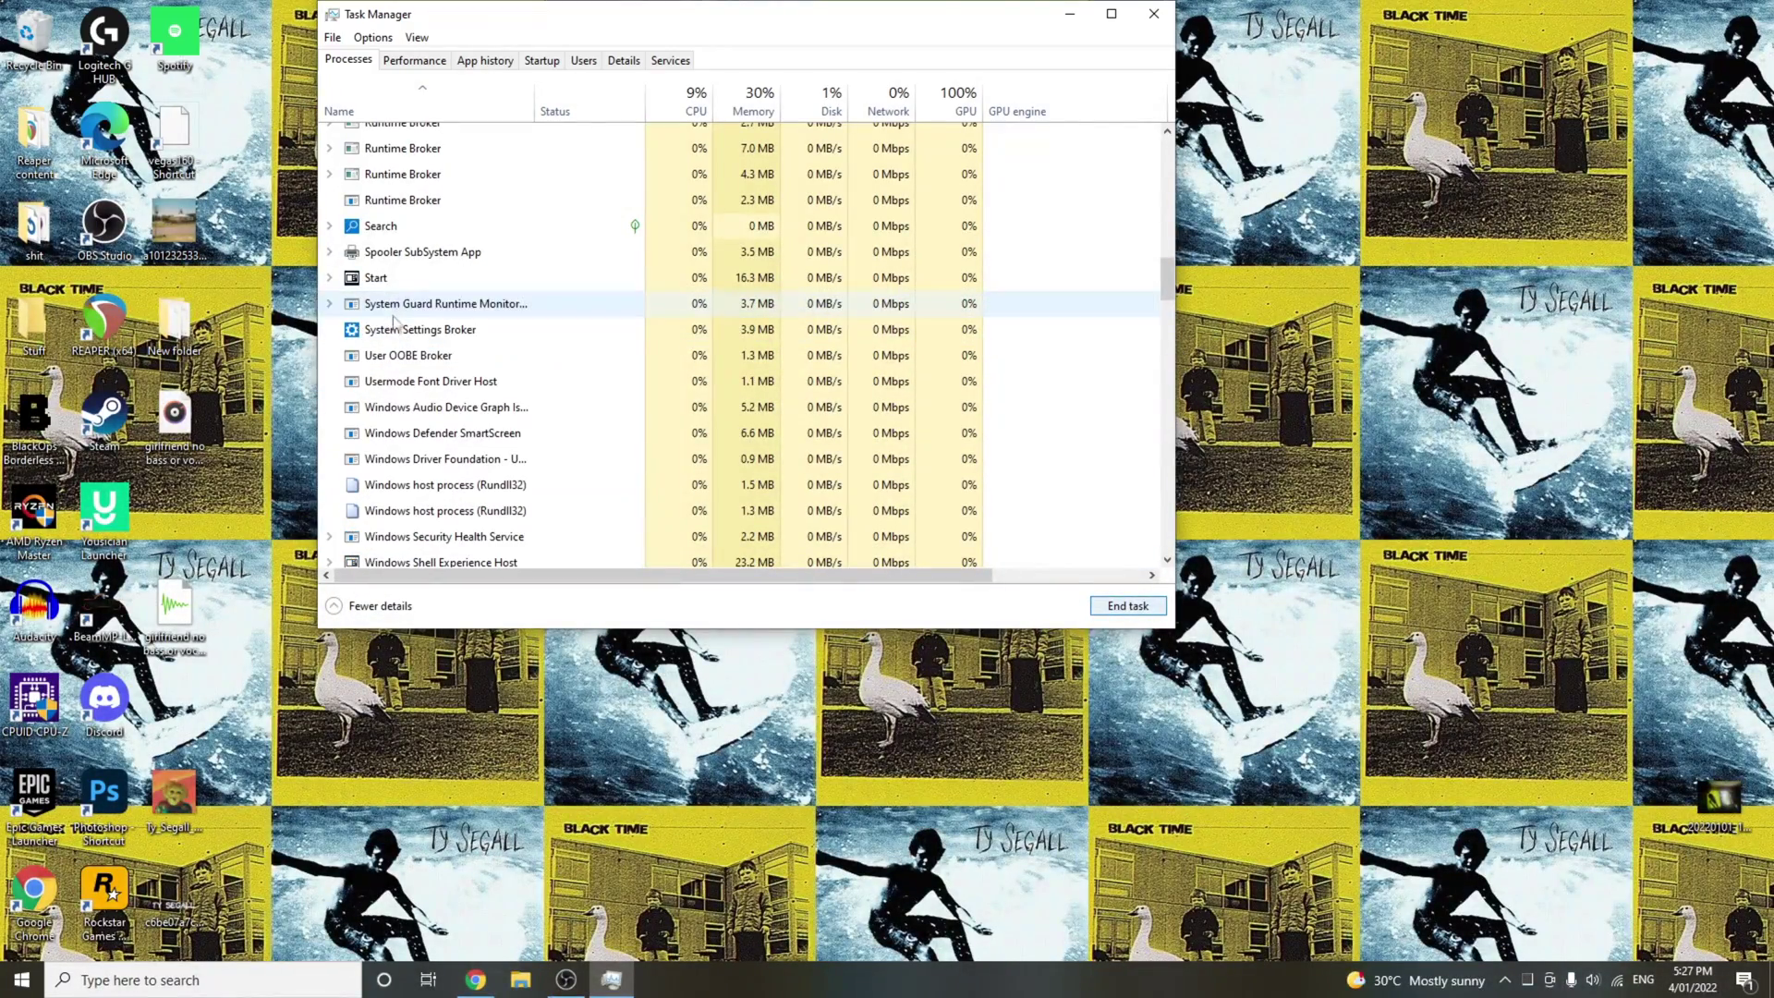
{"action": "left_click", "coordinate": [1155, 16]}
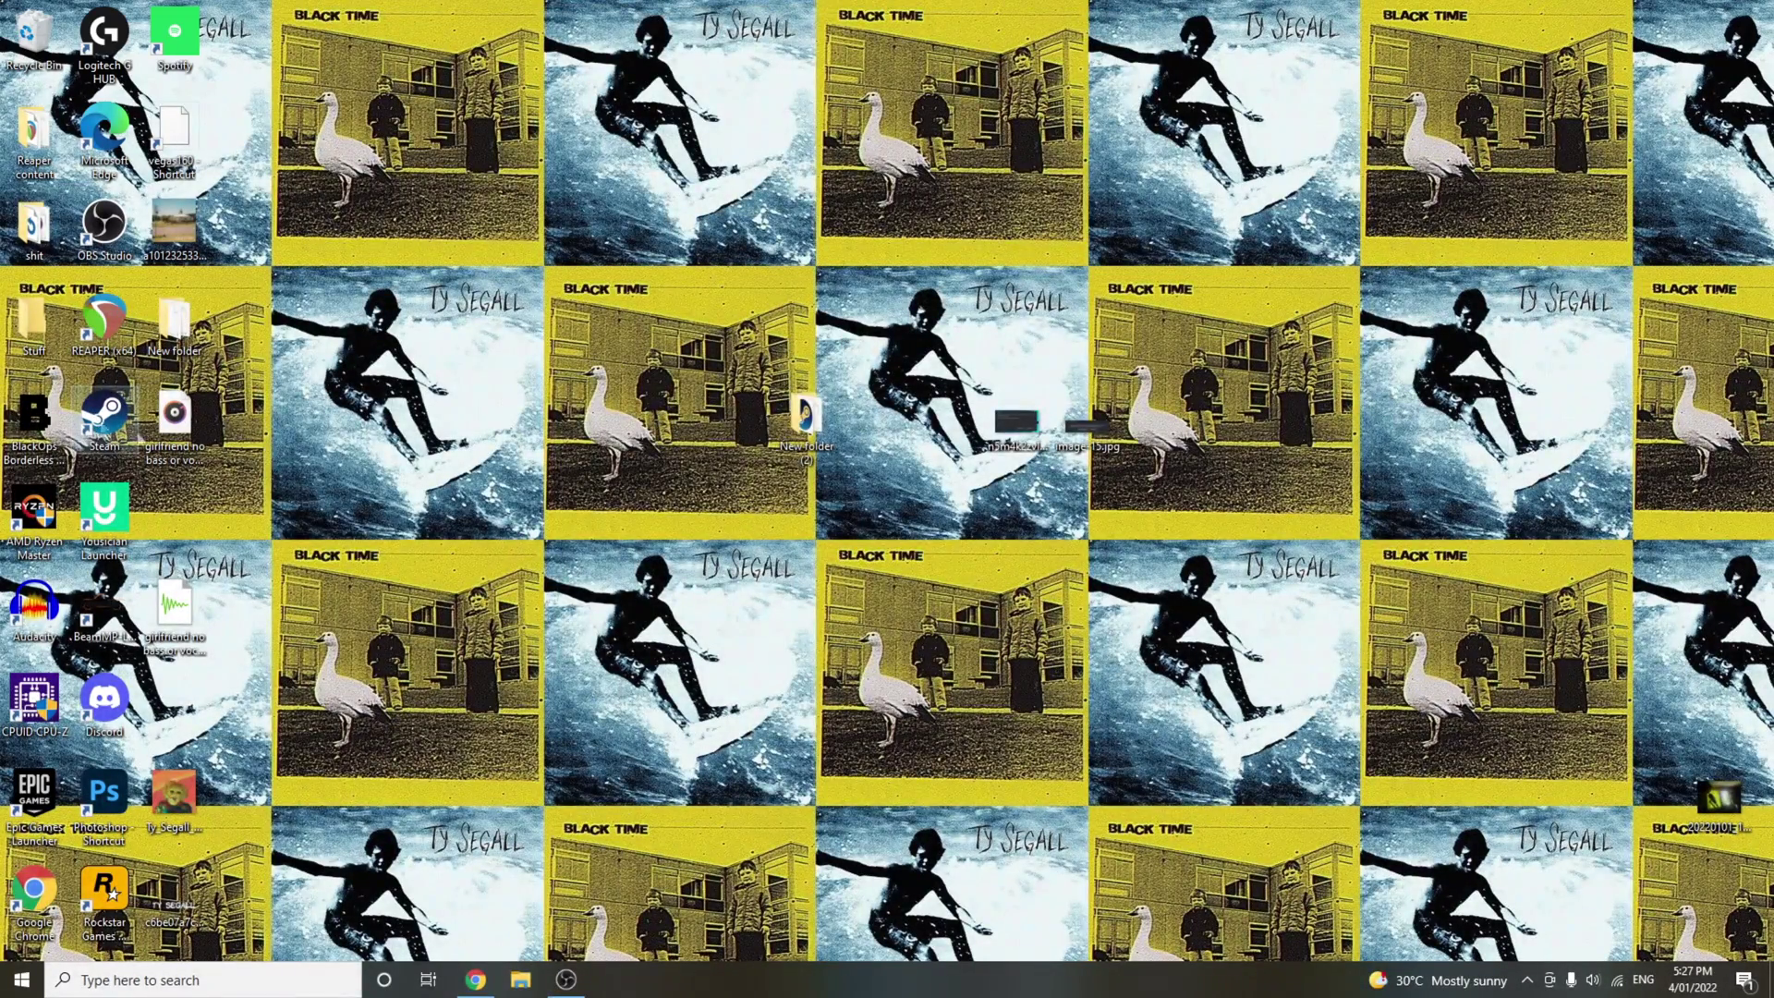